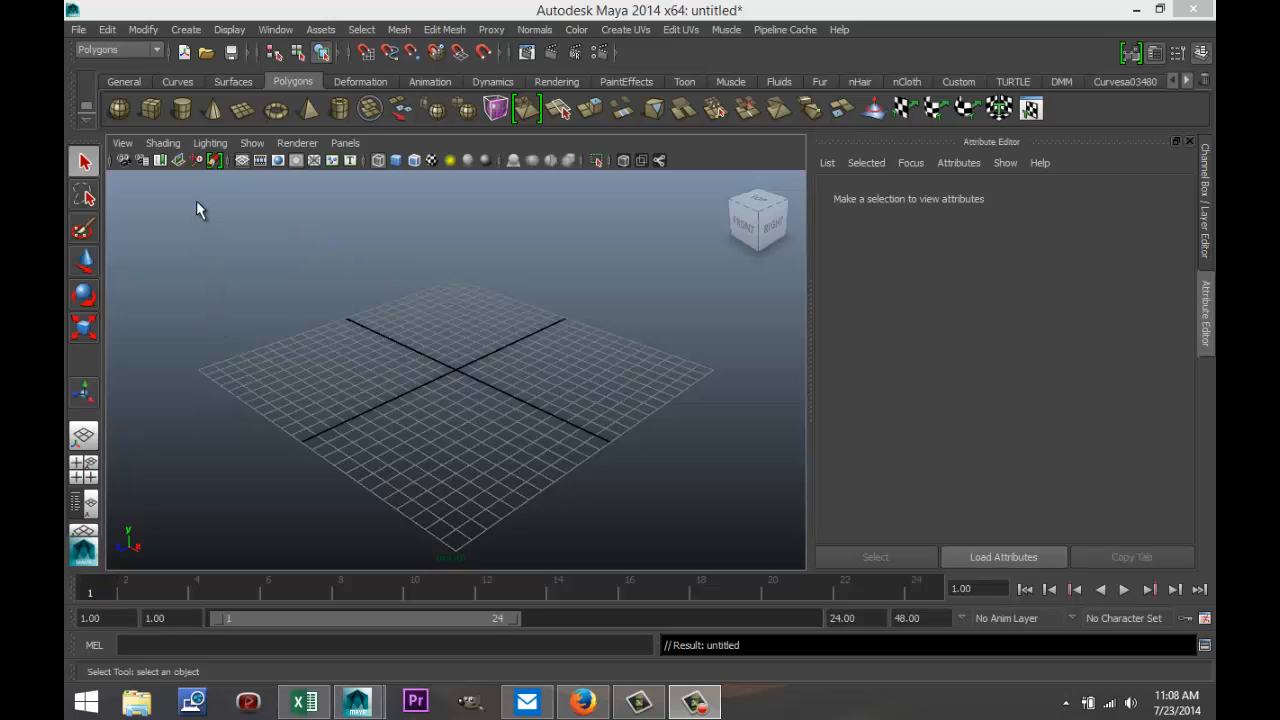
- Use the Polygons menu set and draw a large polygon cube on the grid, spanning the origin
left_click(157, 50)
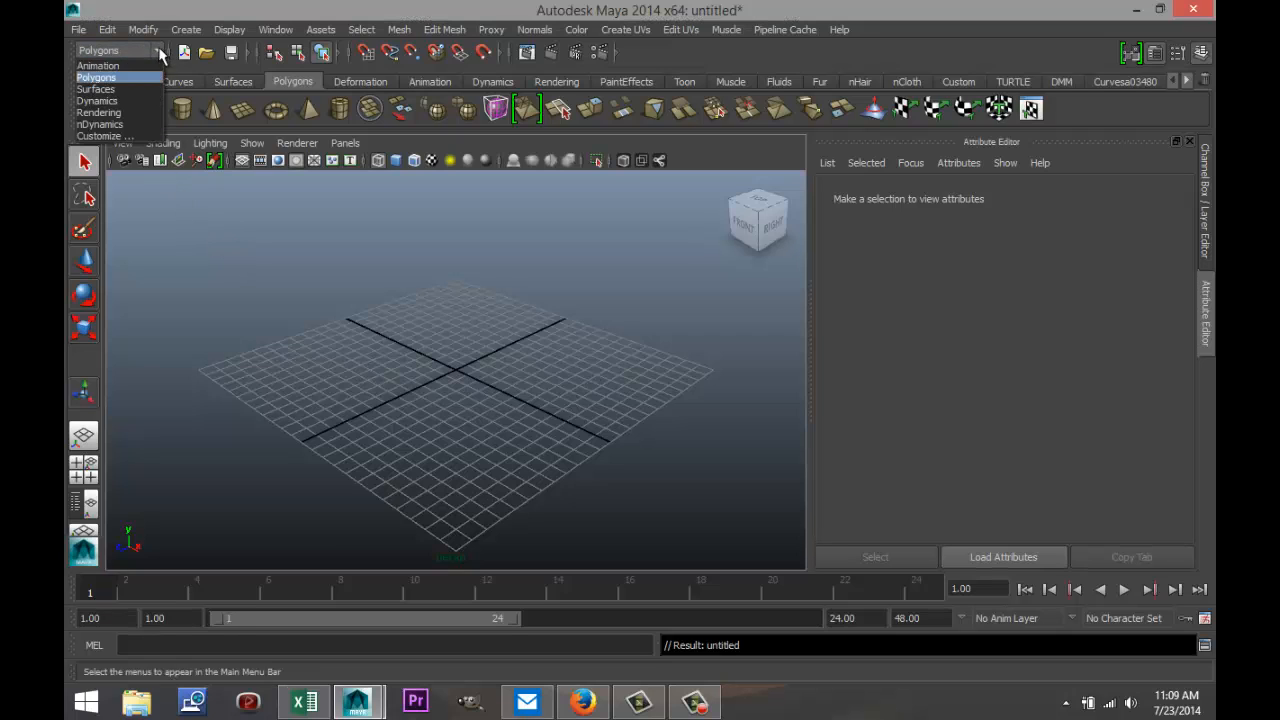
left_click(115, 77)
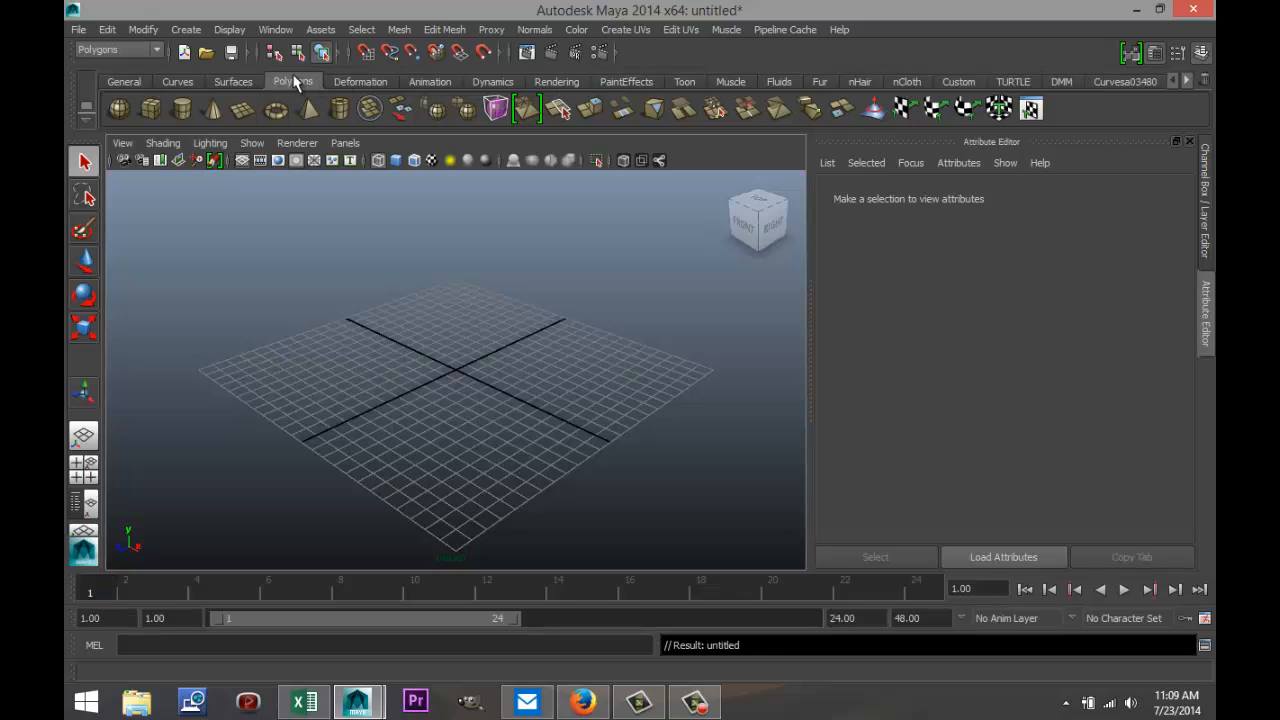
left_click(151, 109)
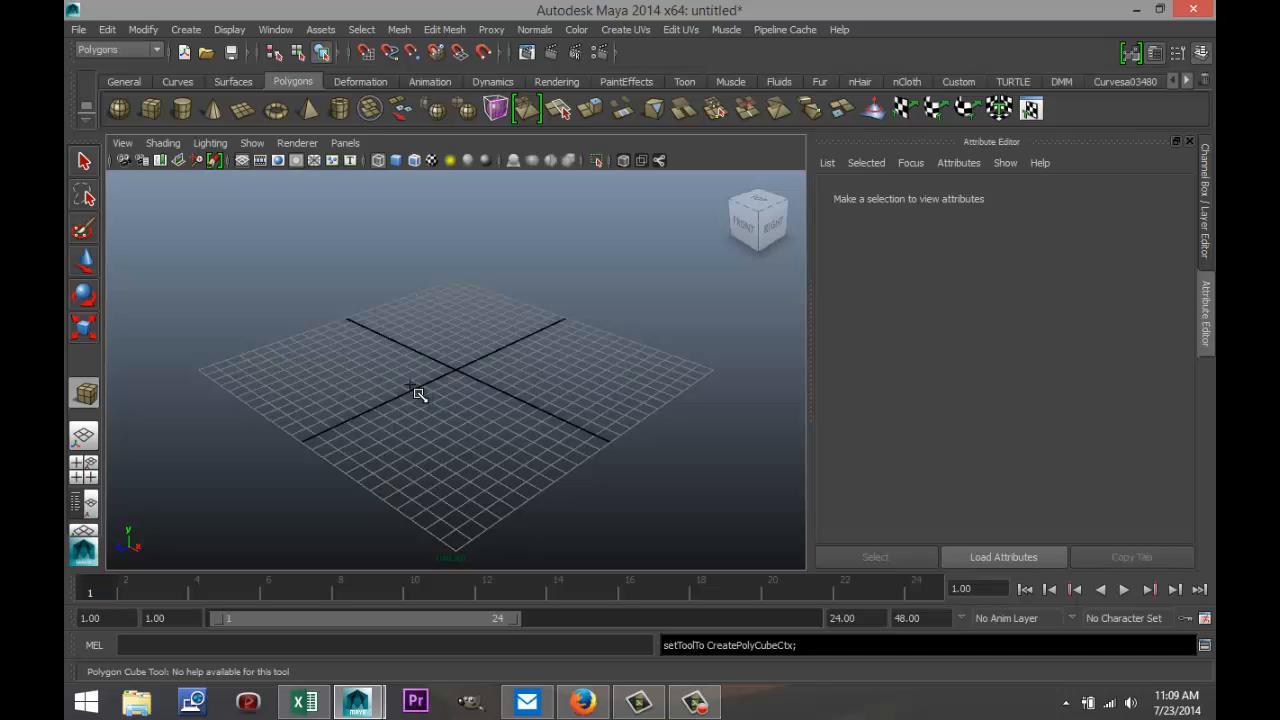
left_click_drag(418, 392, 624, 375)
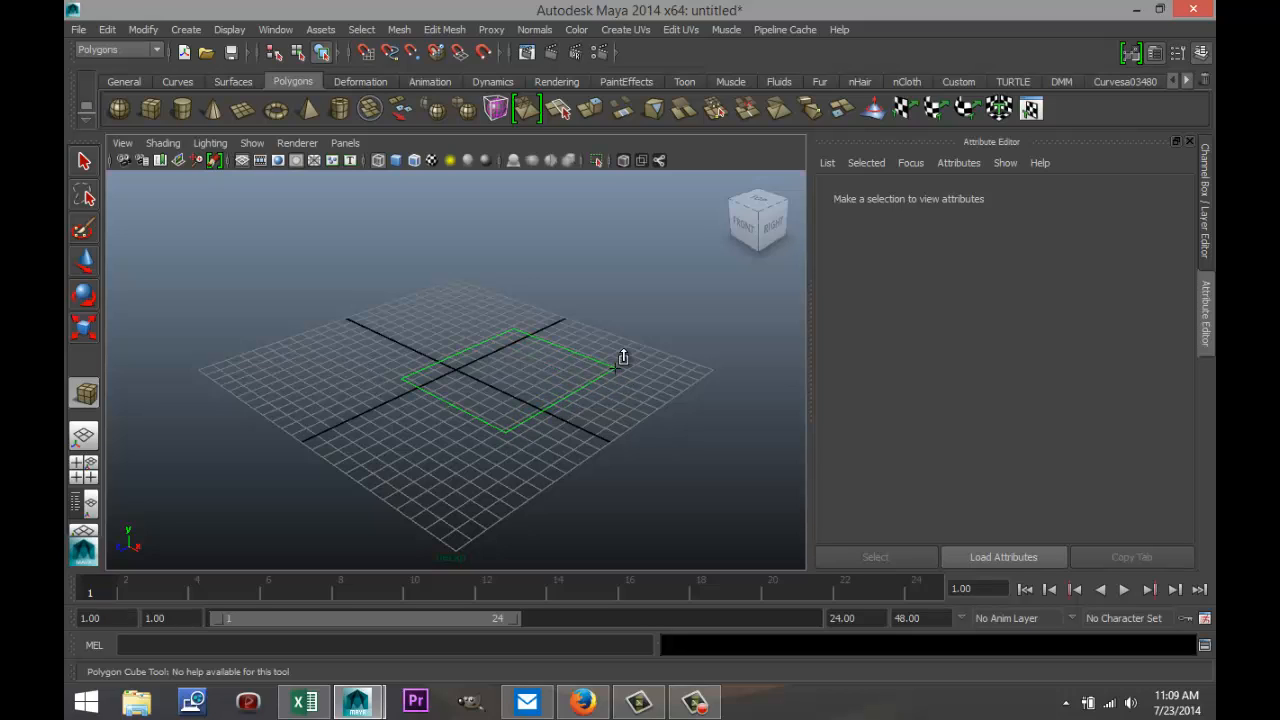
left_click_drag(620, 349, 601, 260)
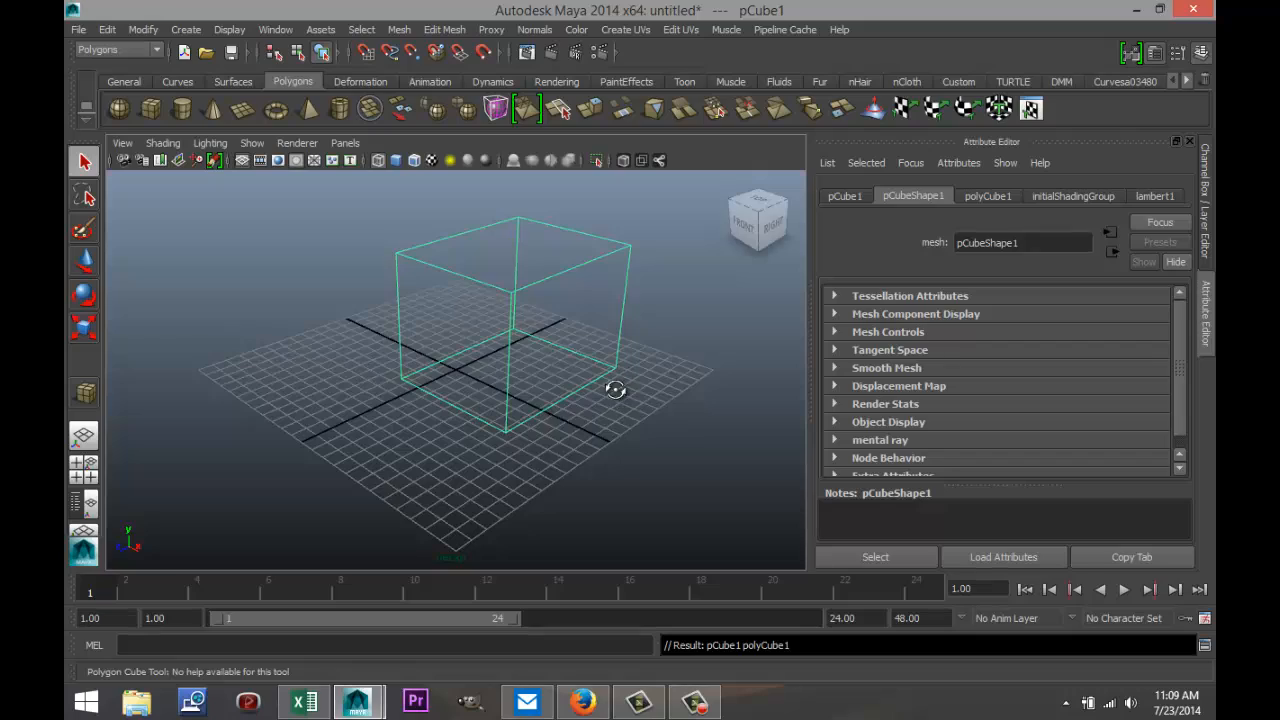
- Switch the viewport display between smooth shaded and wireframe, leaving the cube smooth shaded
left_click_drag(615, 390, 585, 401, "alt")
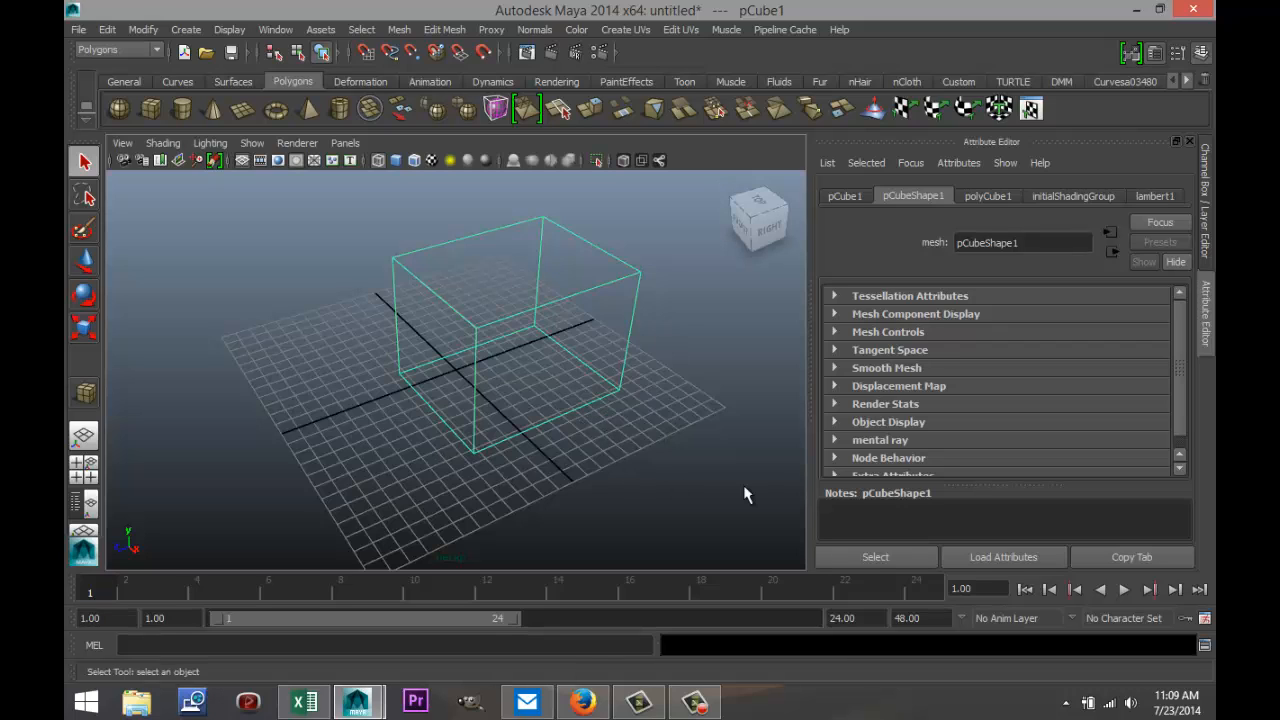
key("5")
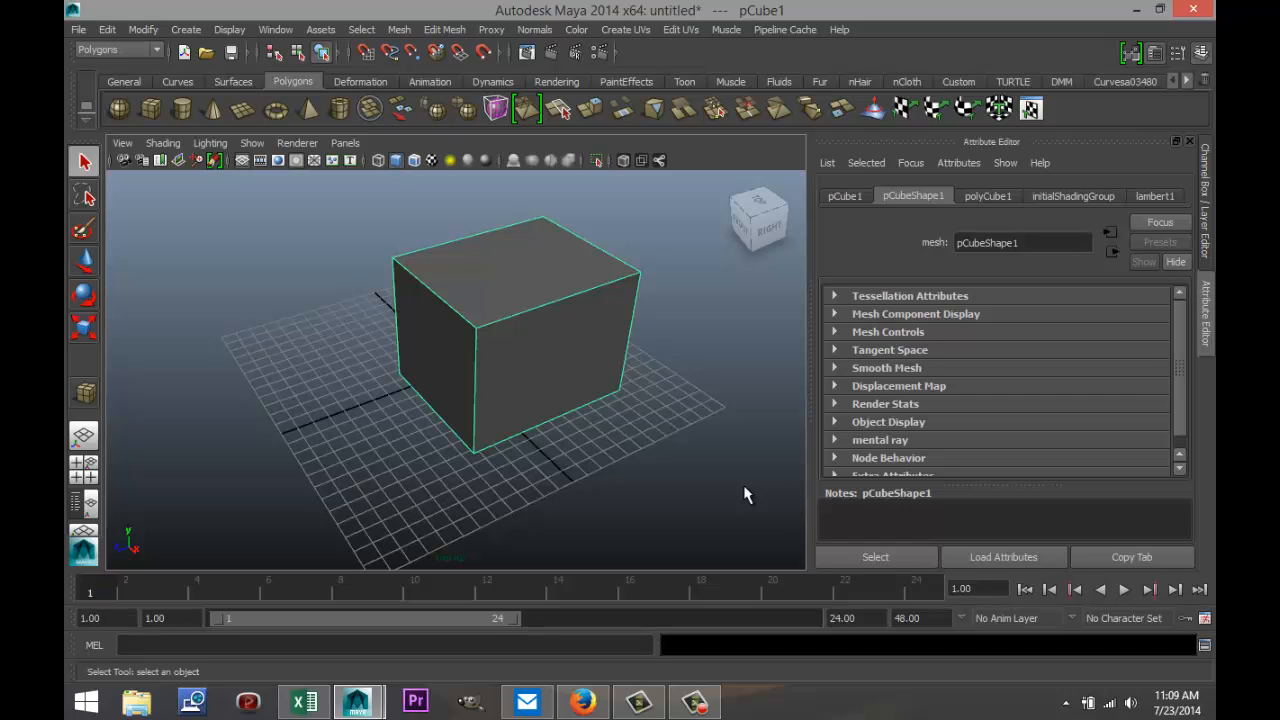
key("4")
key("5")
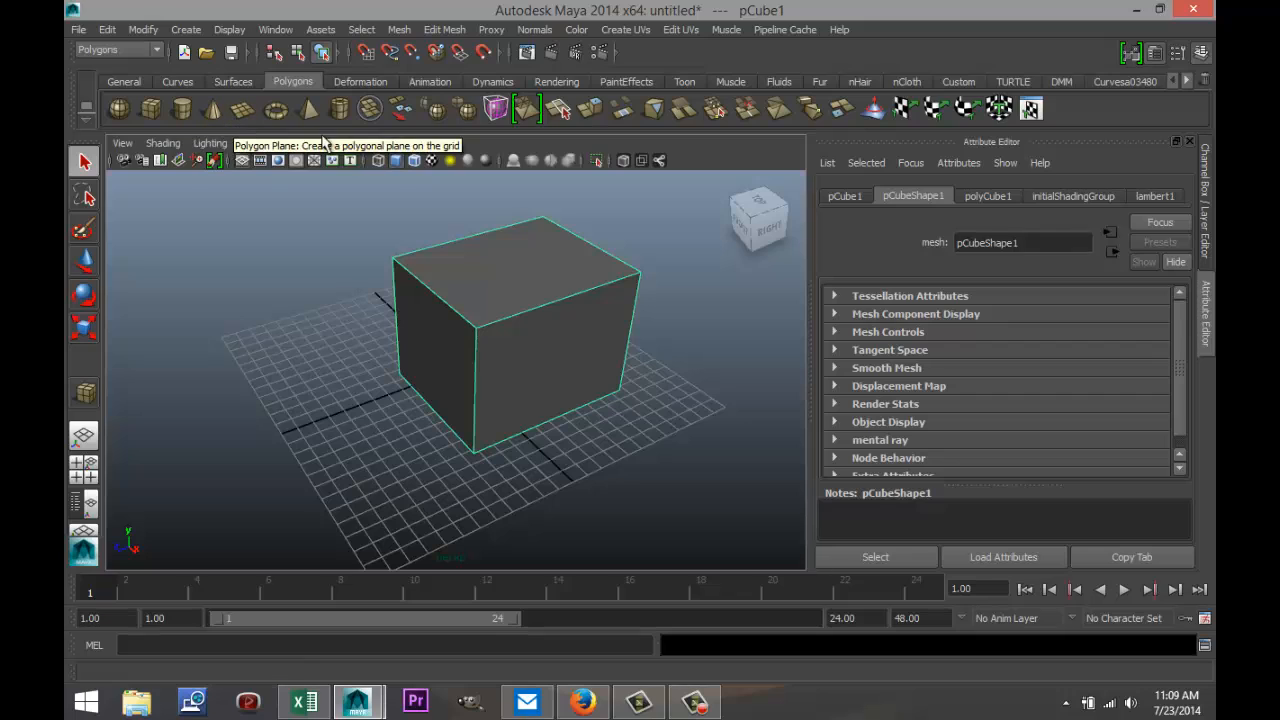
- Draw a polygon sphere smaller than the cube on the grid beside the cube's front corner
left_click(120, 110)
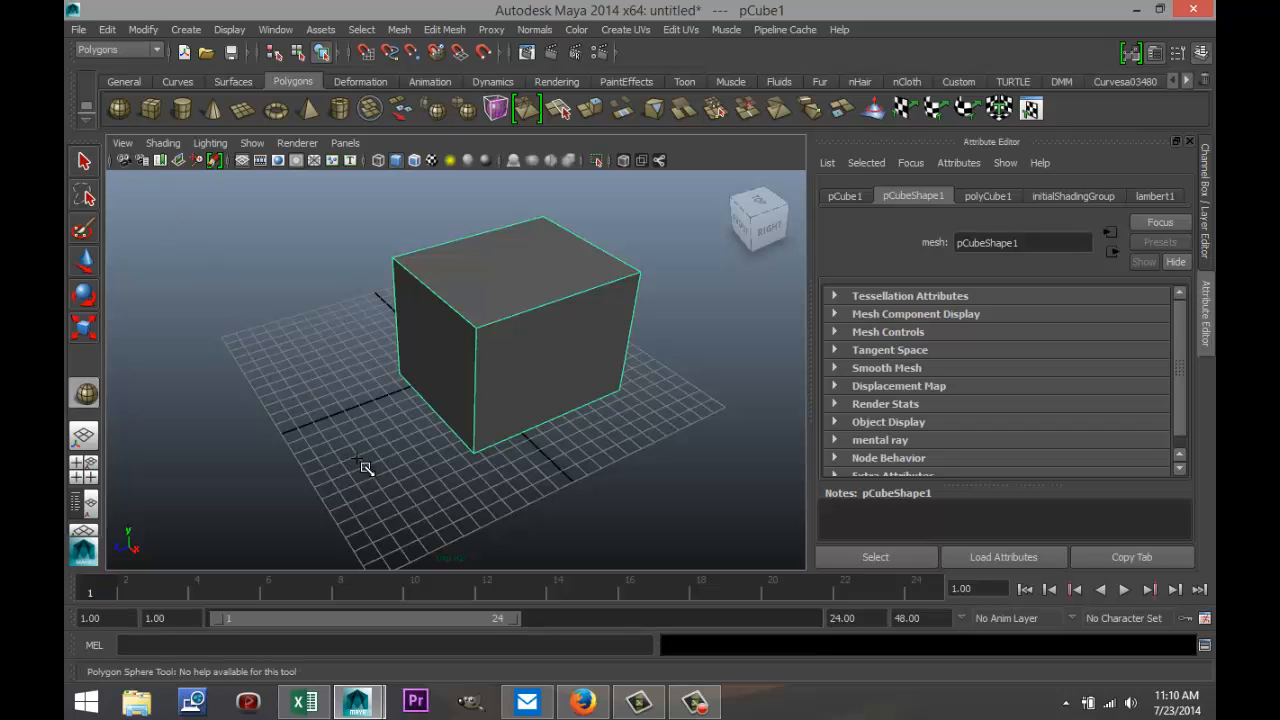
left_click_drag(365, 468, 409, 486)
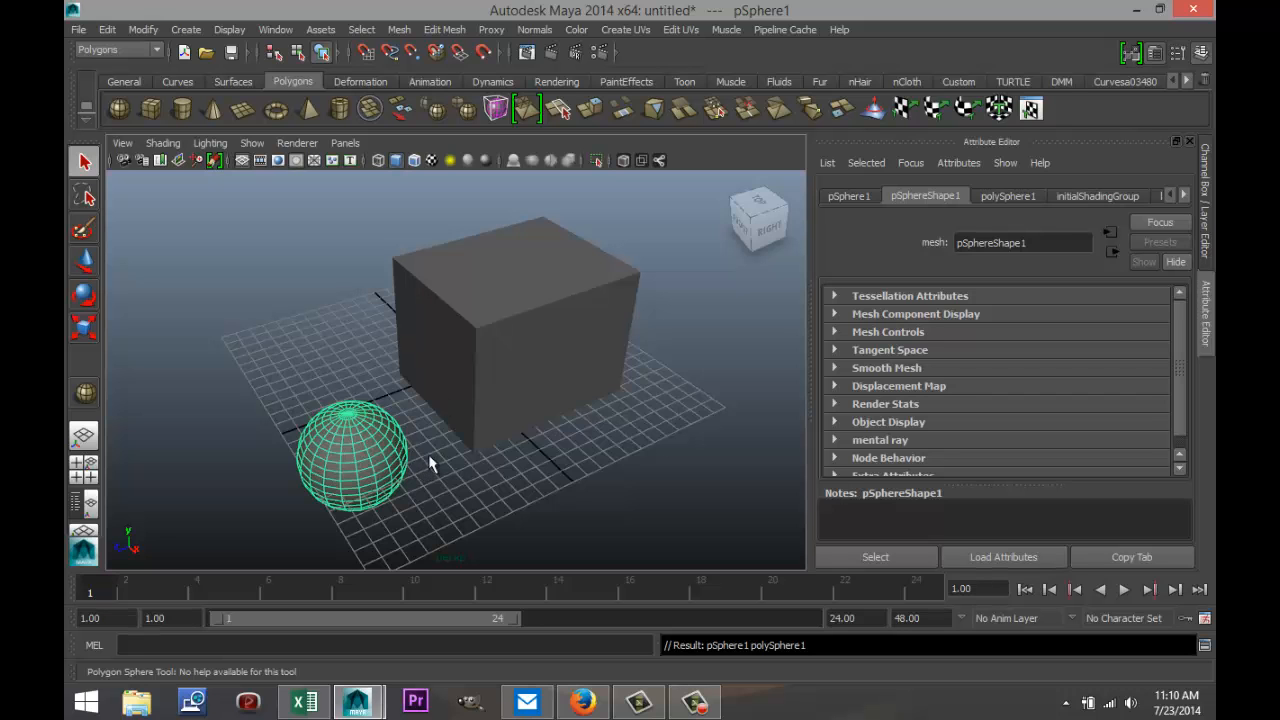
mouse_move(440, 469)
left_mouse_down("alt")
mouse_move(429, 423)
mouse_move(389, 429)
mouse_move(431, 451)
mouse_move(427, 471)
mouse_move(433, 457)
left_mouse_up("alt")
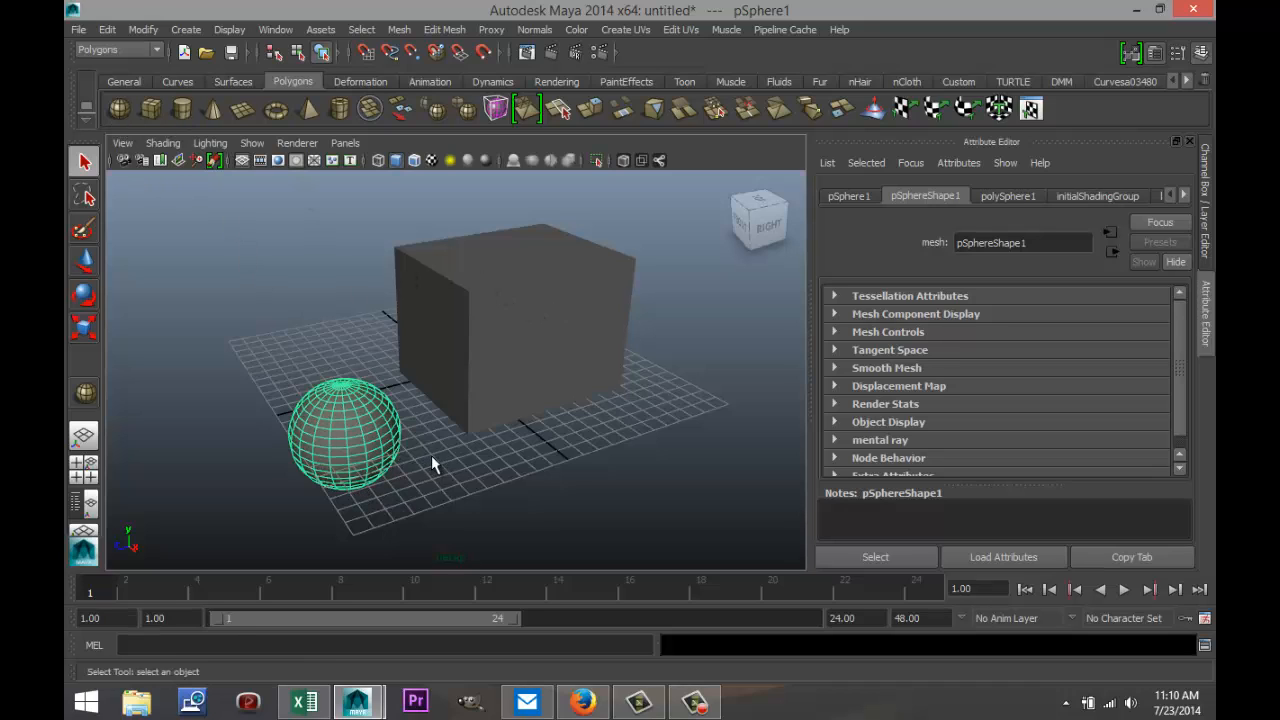
- Select the cube and the sphere in turn to compare their wireframes, leaving the sphere selected in close-up
left_click(548, 325)
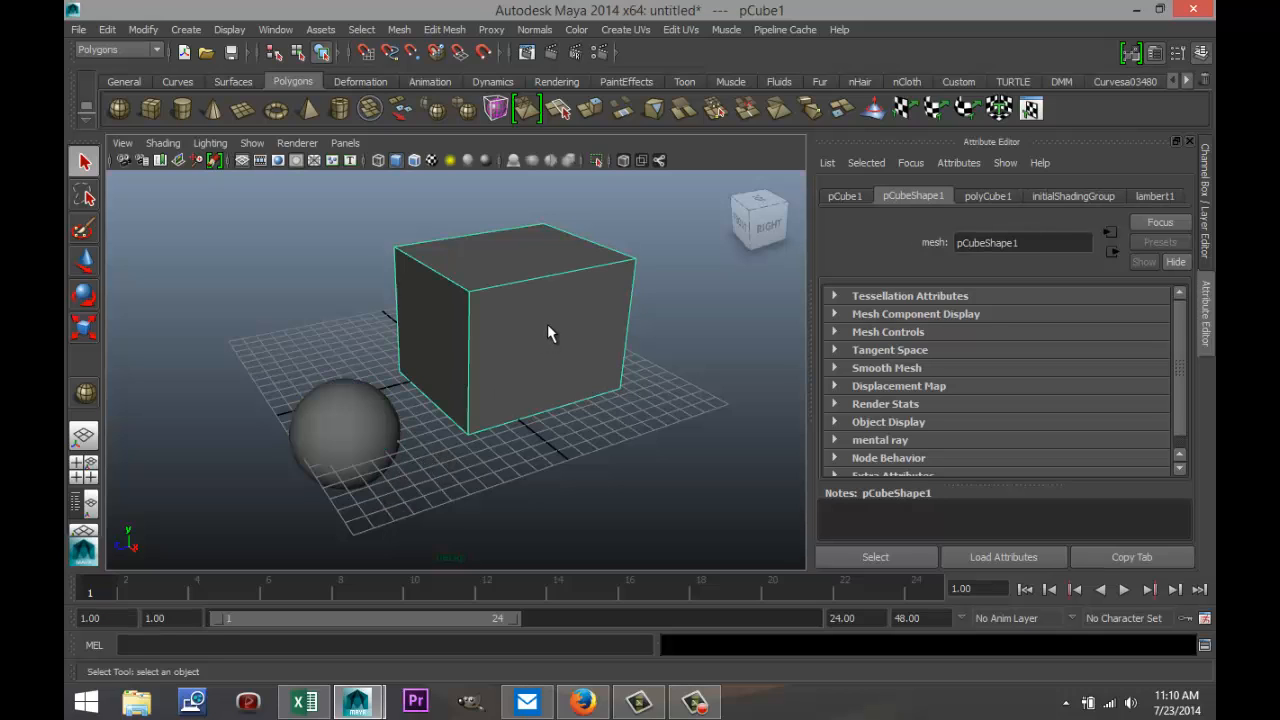
left_click(373, 442)
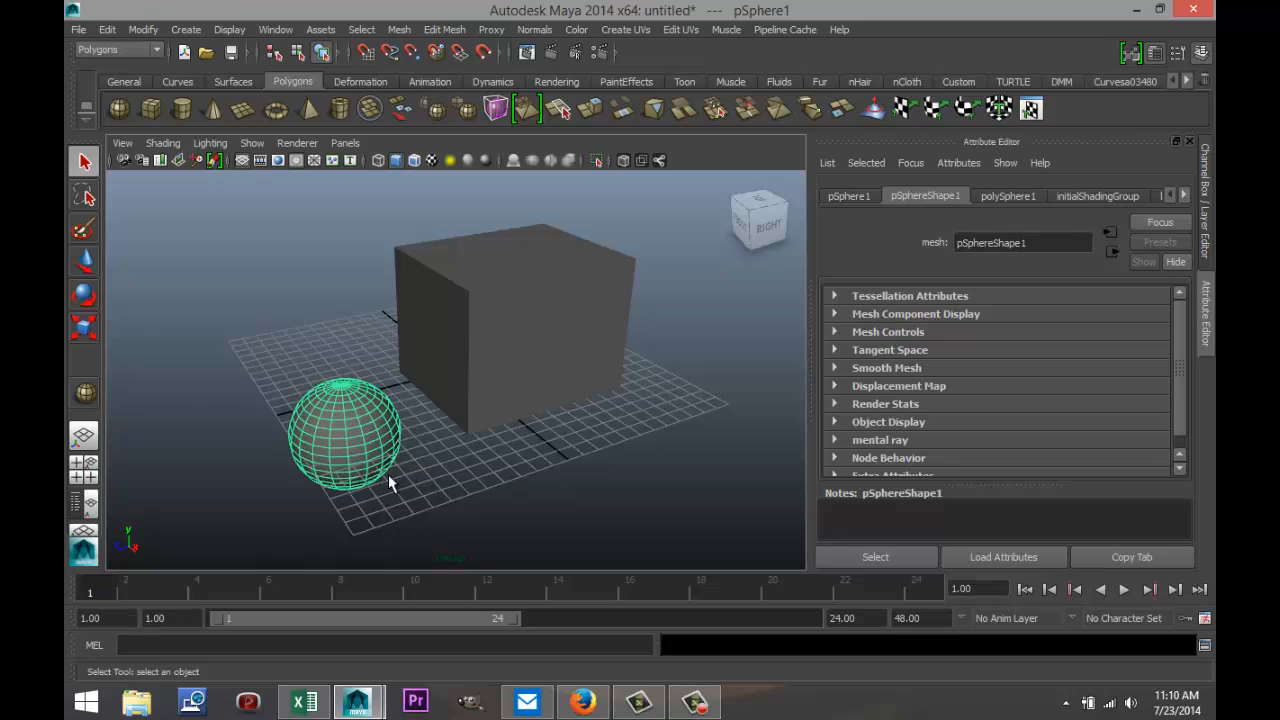
scroll(388, 474, "up", 3)
middle_click_drag(388, 474, 472, 421, "alt")
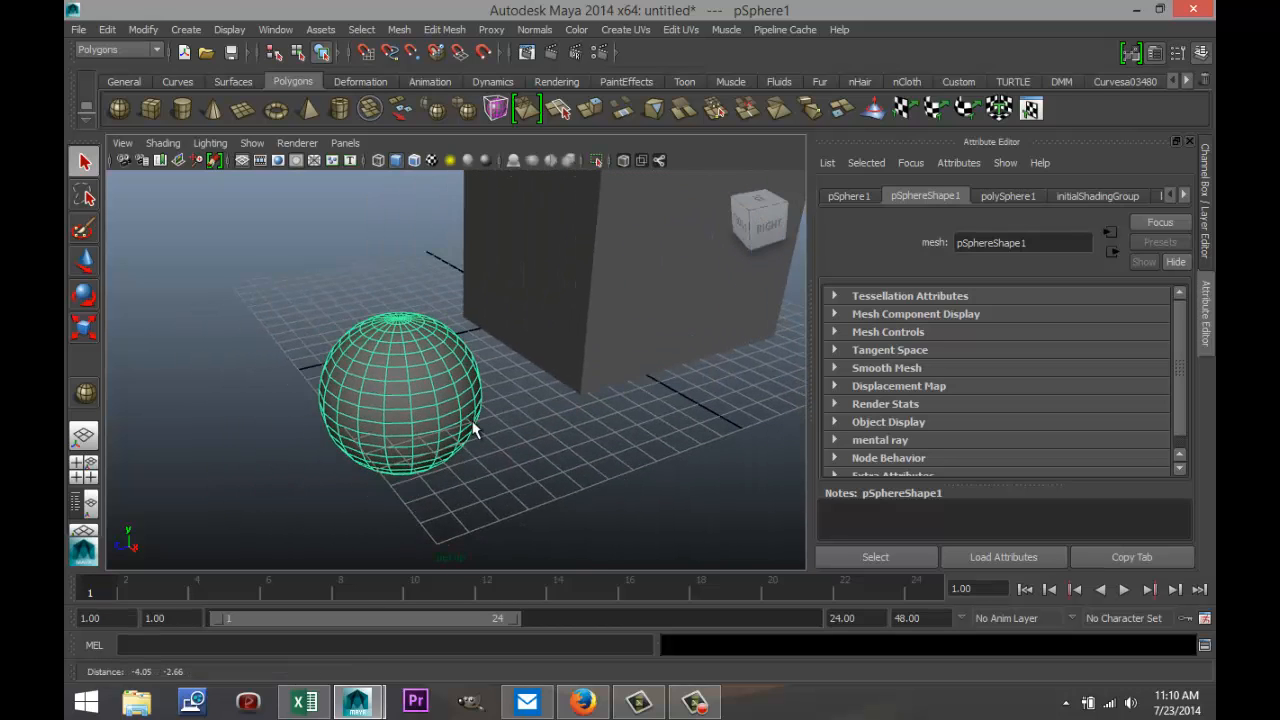
left_click_drag(474, 435, 537, 405, "alt")
scroll(540, 406, "up", 3)
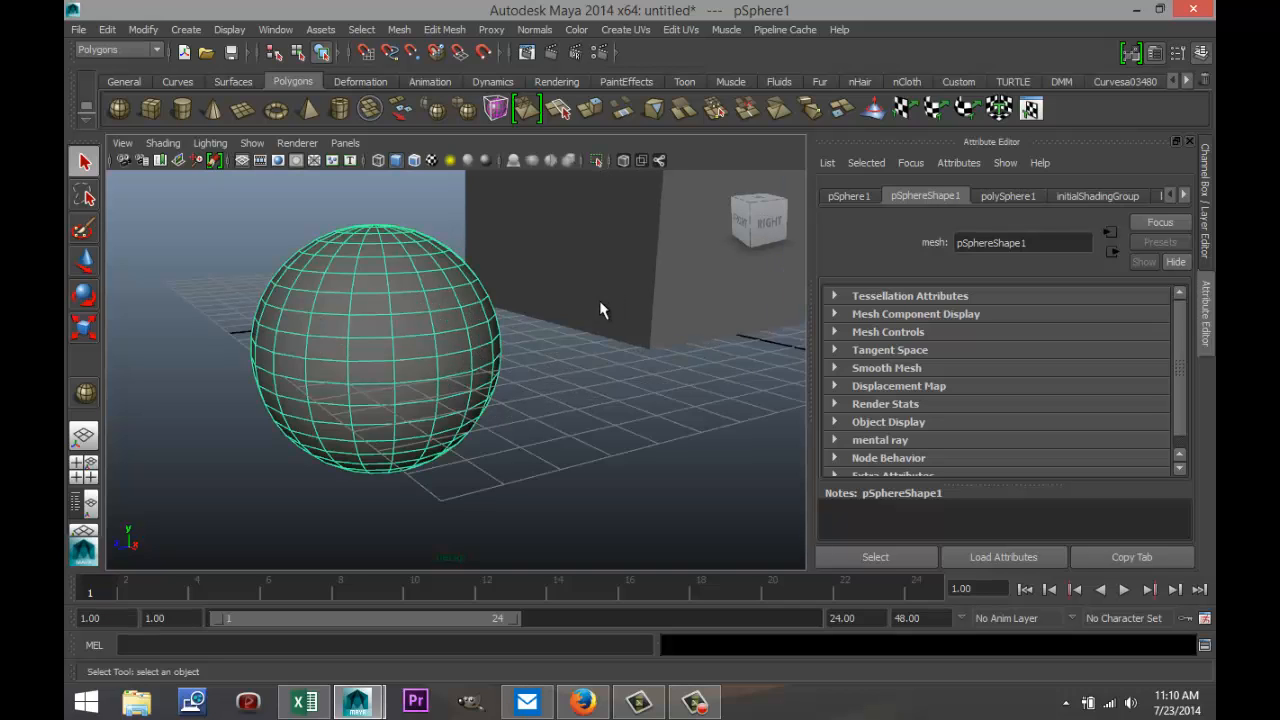
left_click(620, 276)
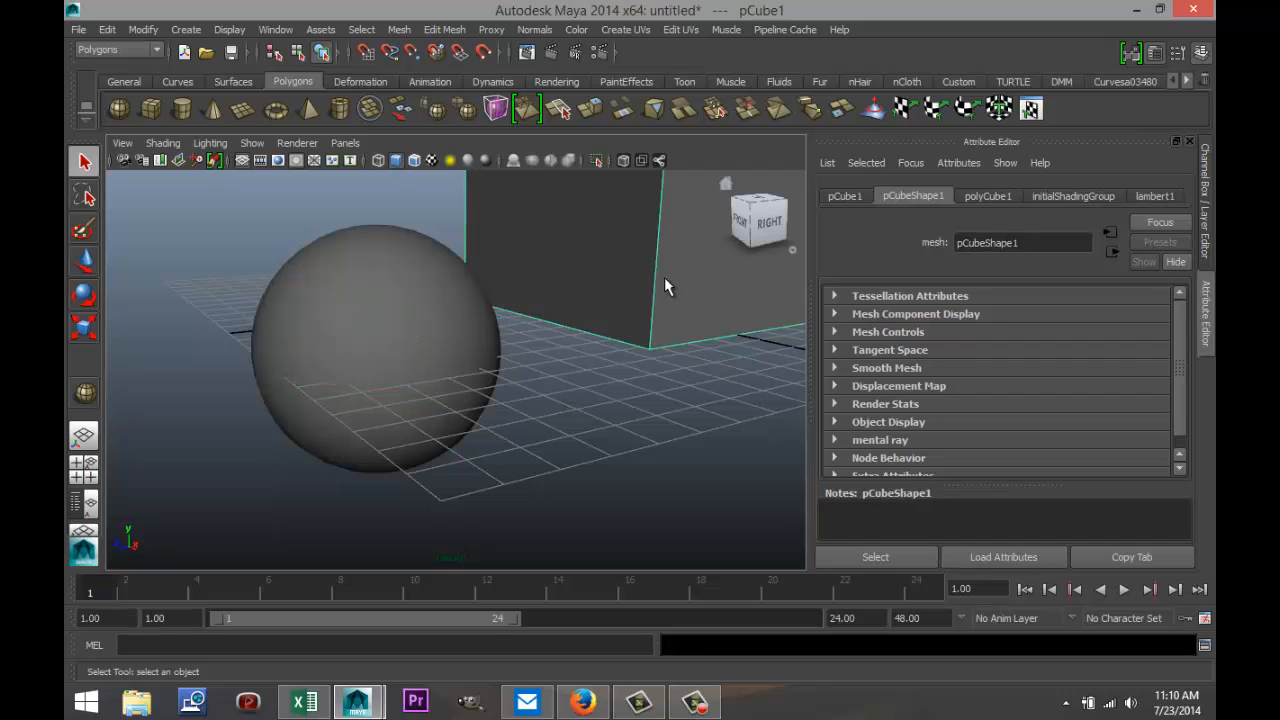
left_click(377, 337)
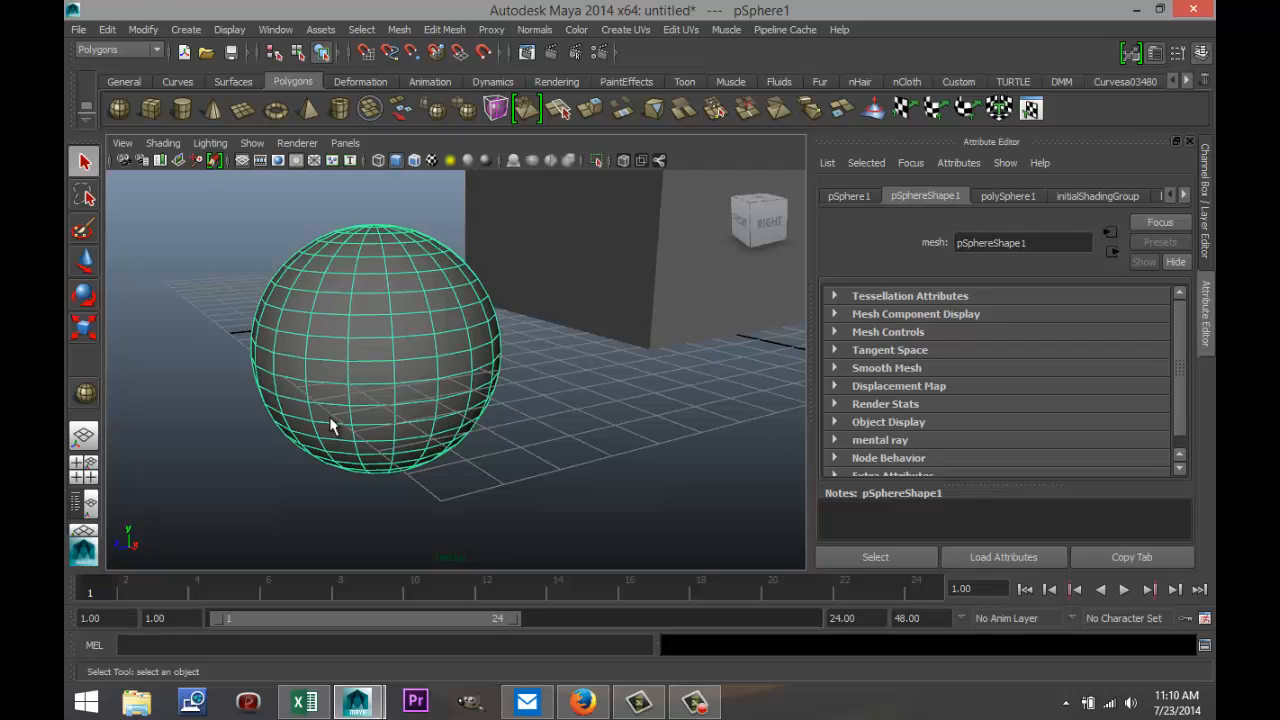
- Switch the sphere to face selection mode and select a single face just above the middle of its front side
right_click(367, 318)
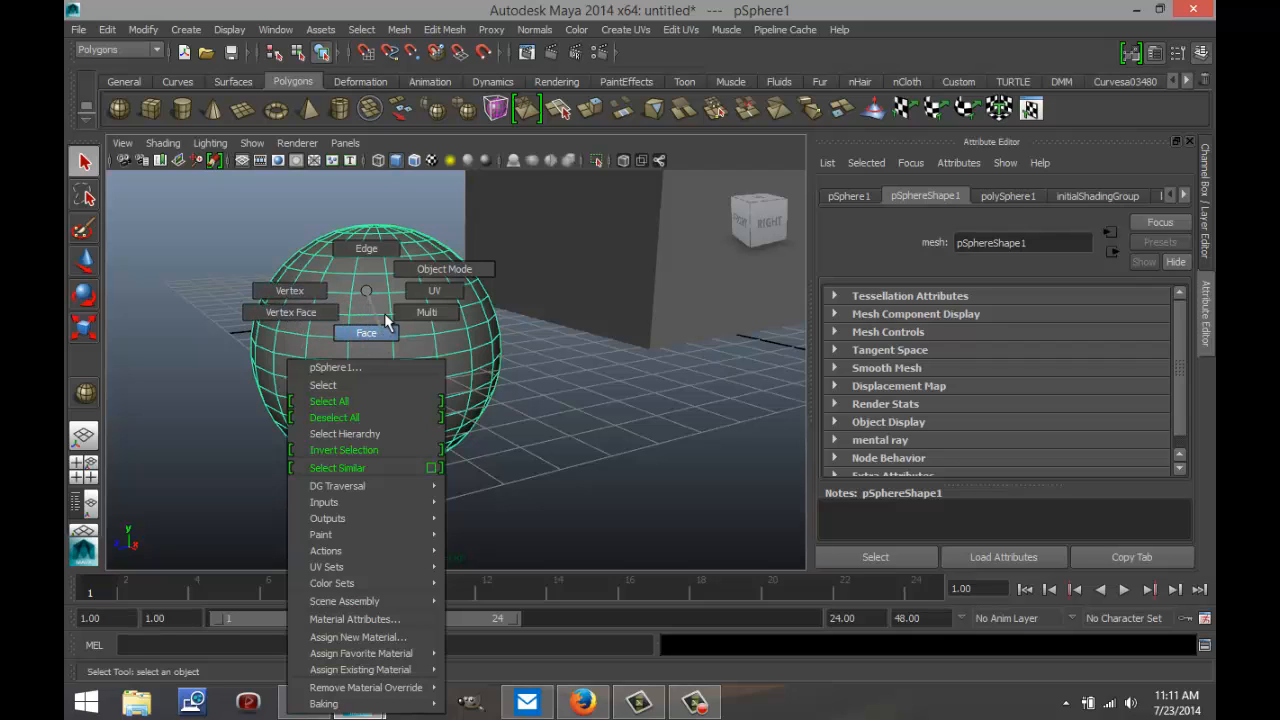
right_click_drag(368, 337, 366, 335)
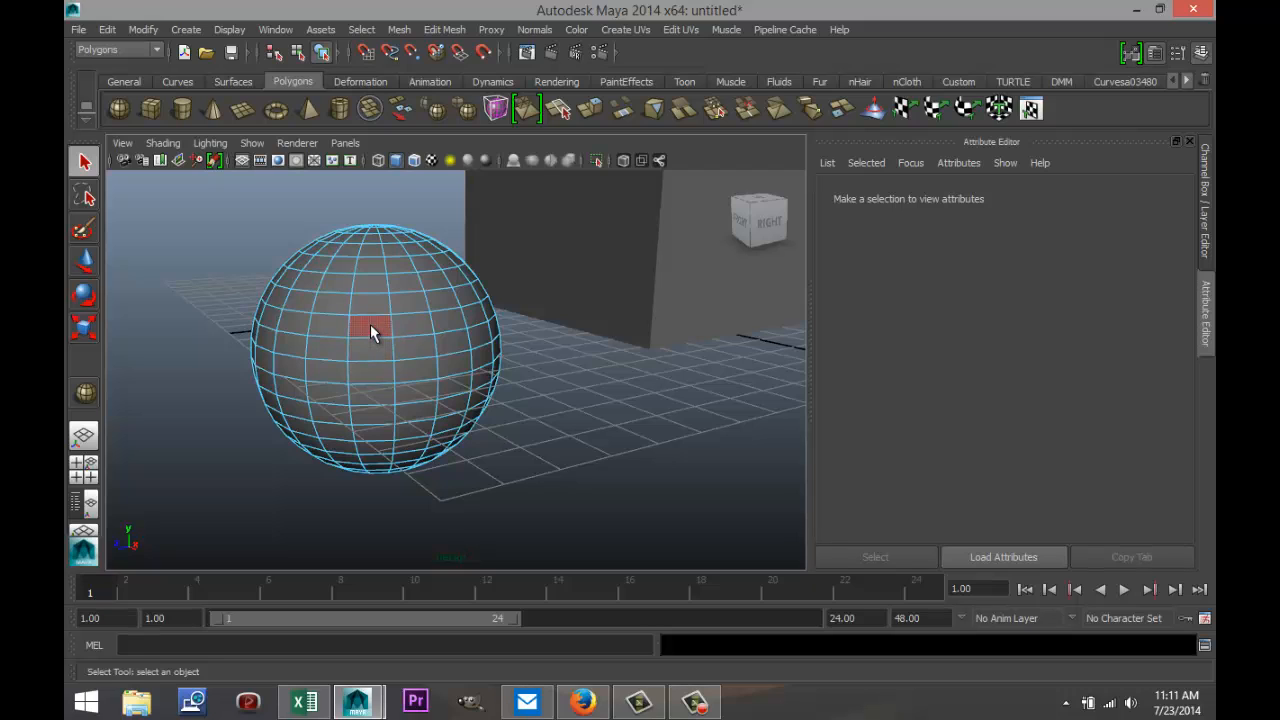
left_click(370, 324)
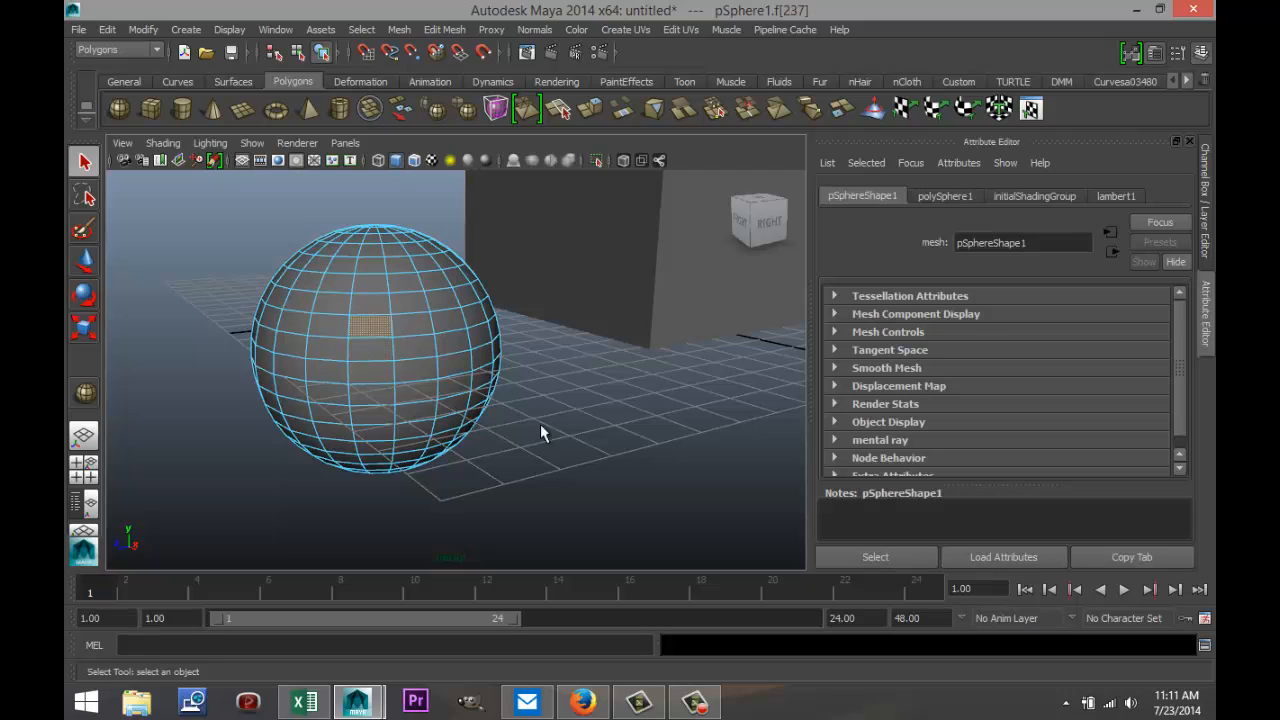
scroll(358, 373, "up", 3)
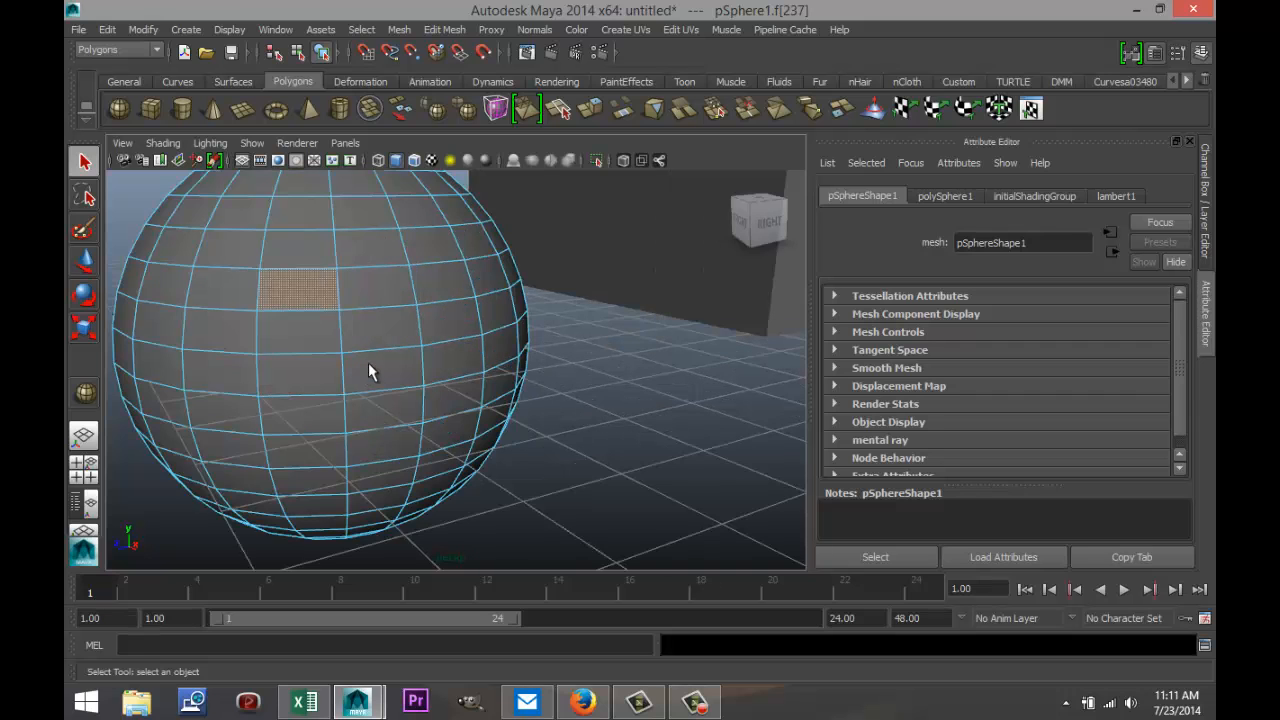
scroll(412, 367, "up", 4)
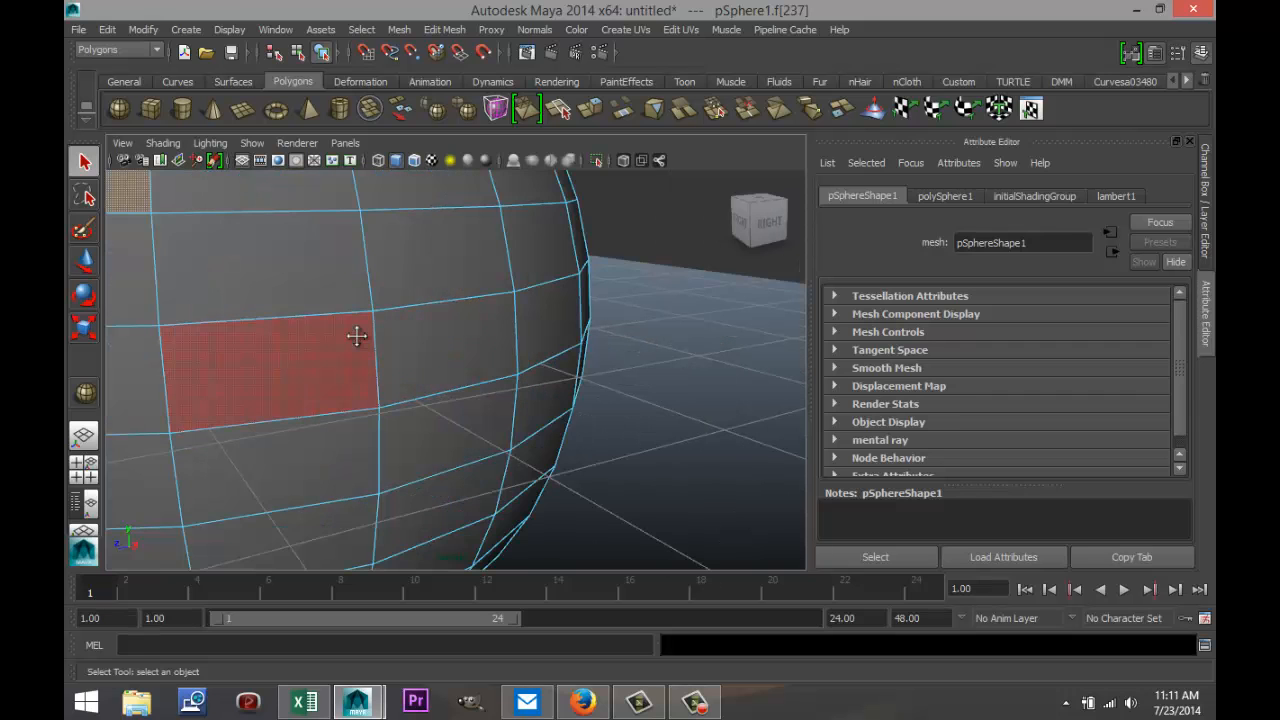
middle_click_drag(357, 337, 447, 375, "alt")
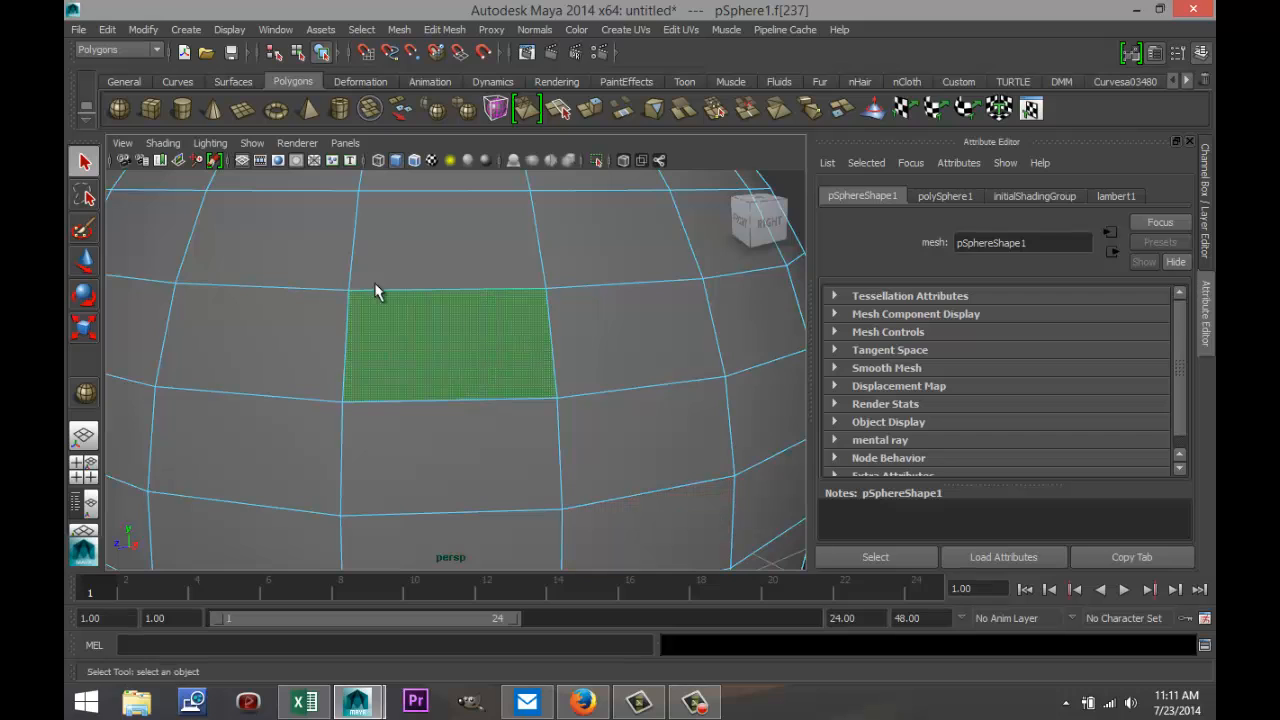
left_click(391, 354)
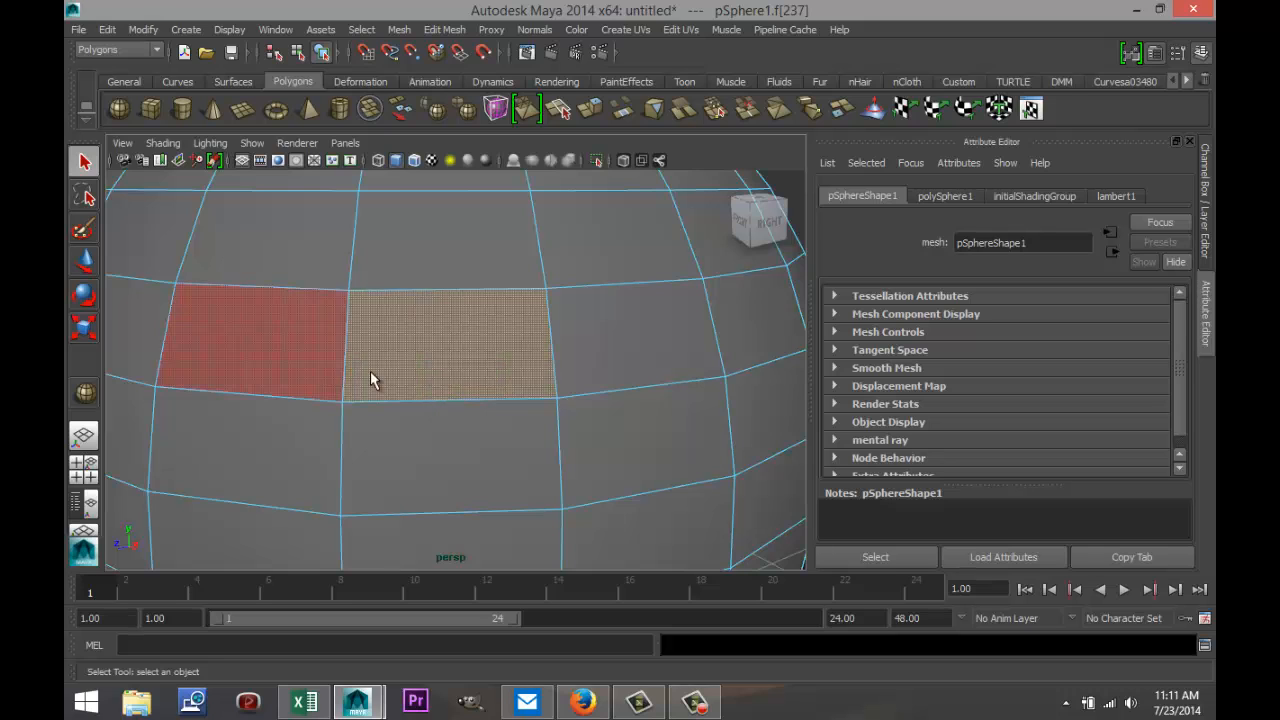
scroll(398, 358, "down", 5)
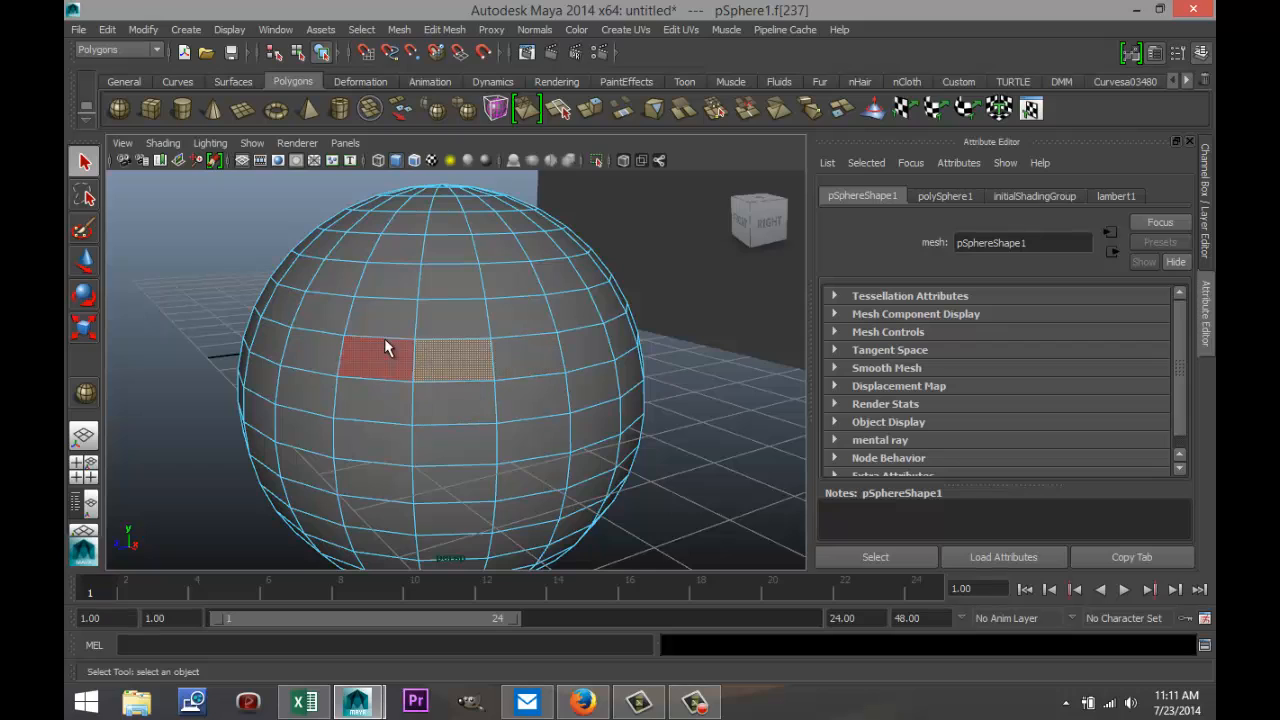
left_click(469, 370)
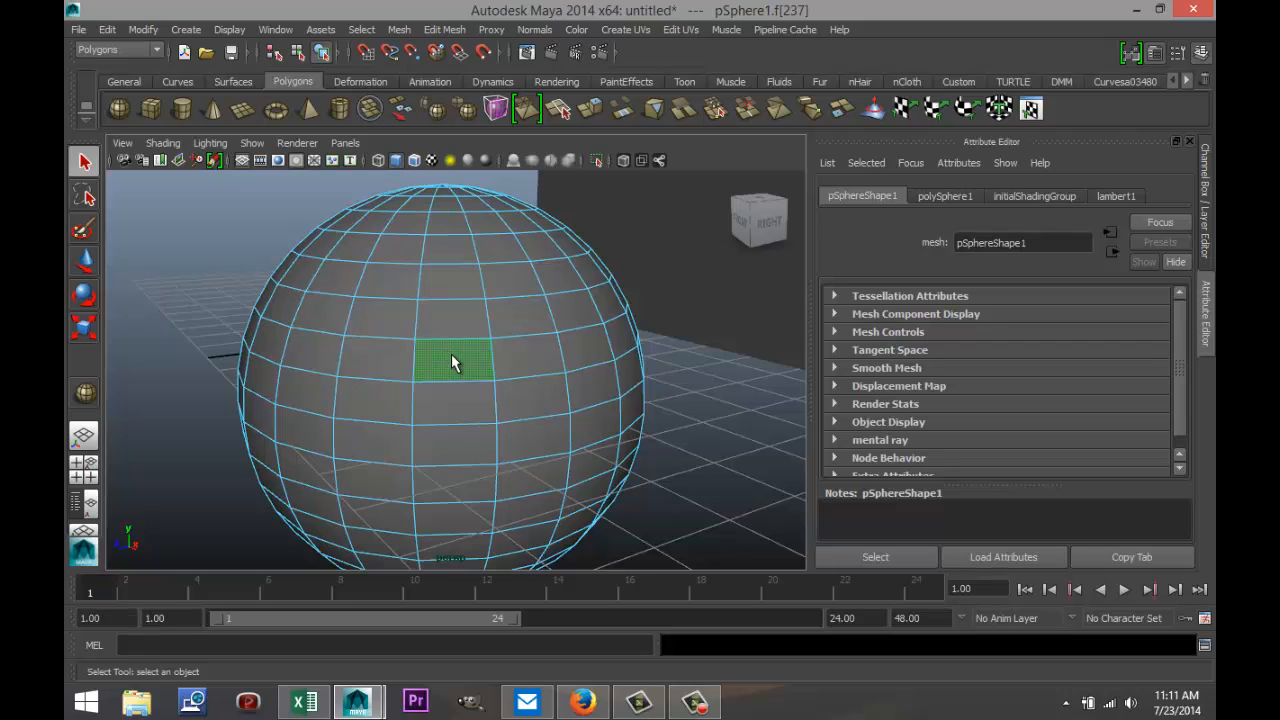
- Switch the sphere to edge selection mode and select the edges bordering the same front face
right_click_drag(451, 354, 452, 254)
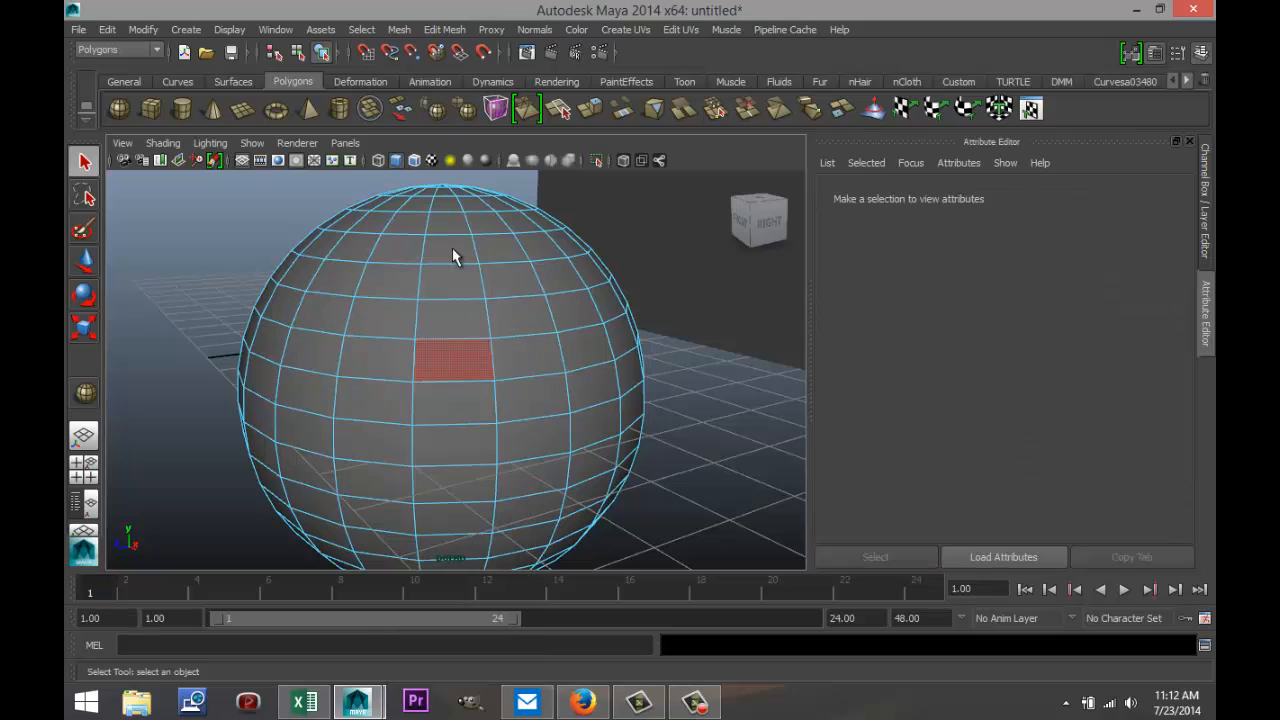
left_click(494, 363)
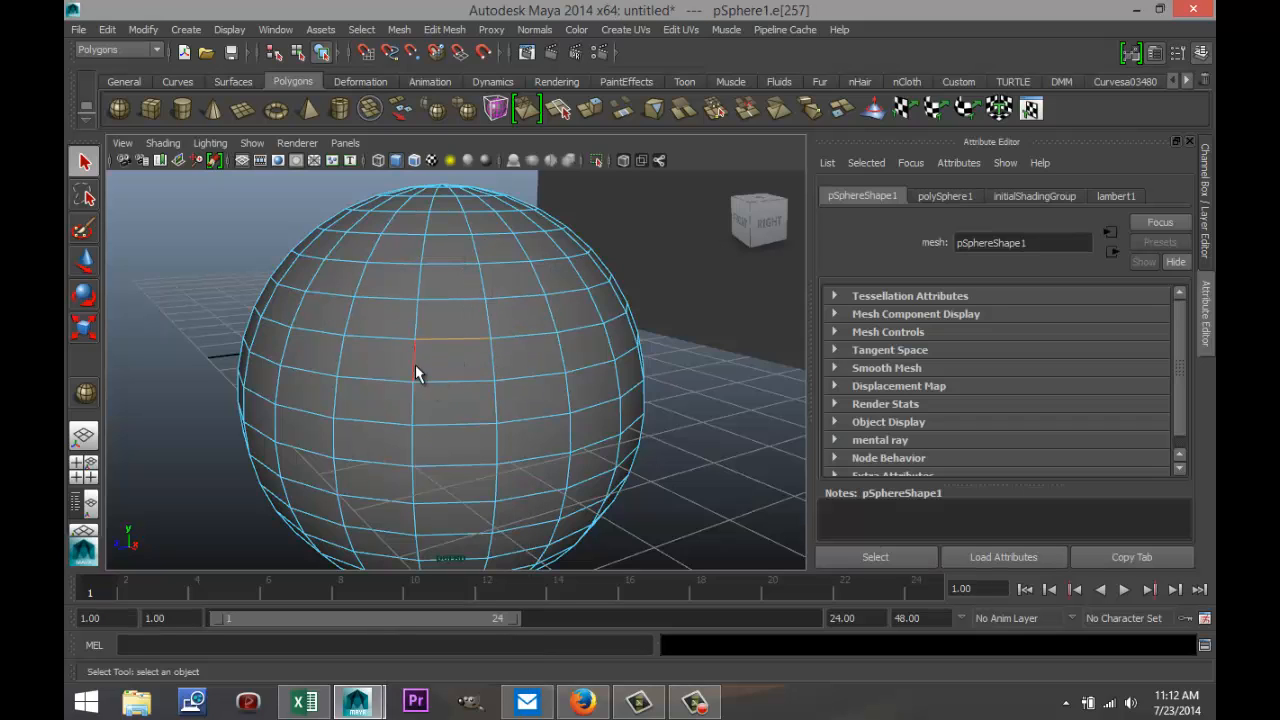
left_click(421, 382)
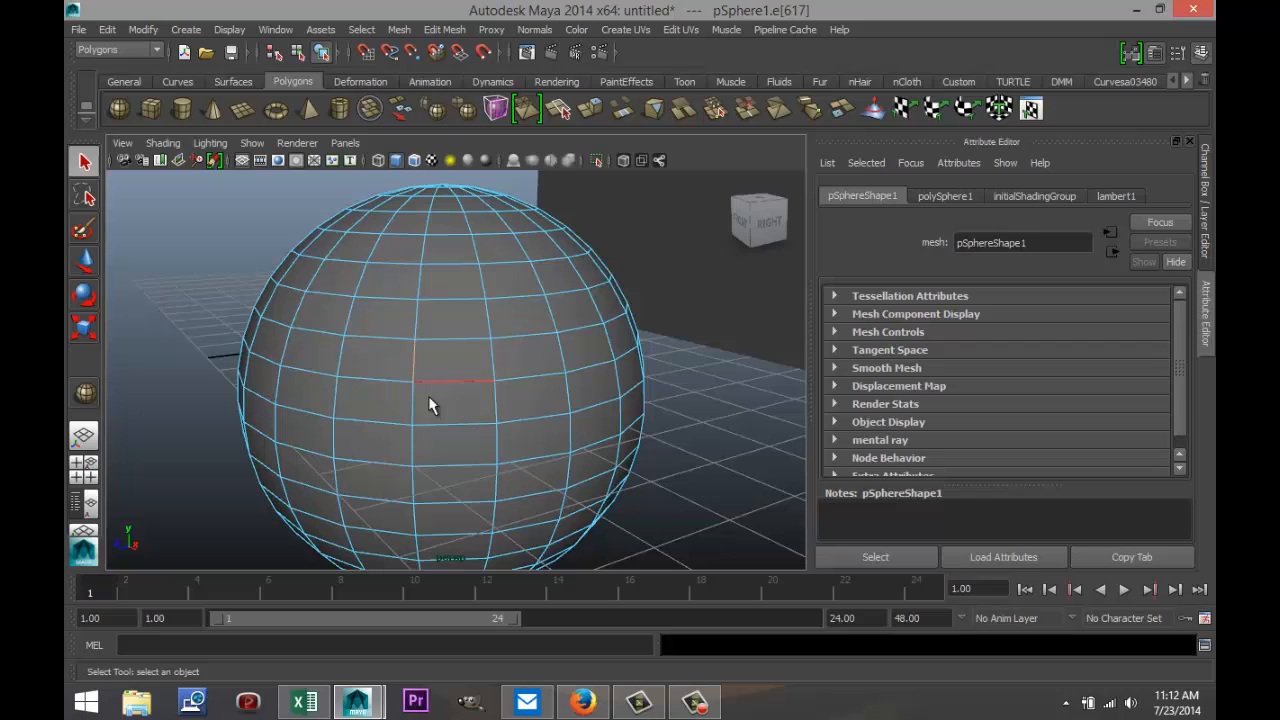
left_click(492, 356, "shift")
- Switch the sphere to vertex selection mode and select corner vertices of the same front face one at a time
right_click_drag(459, 357, 409, 294)
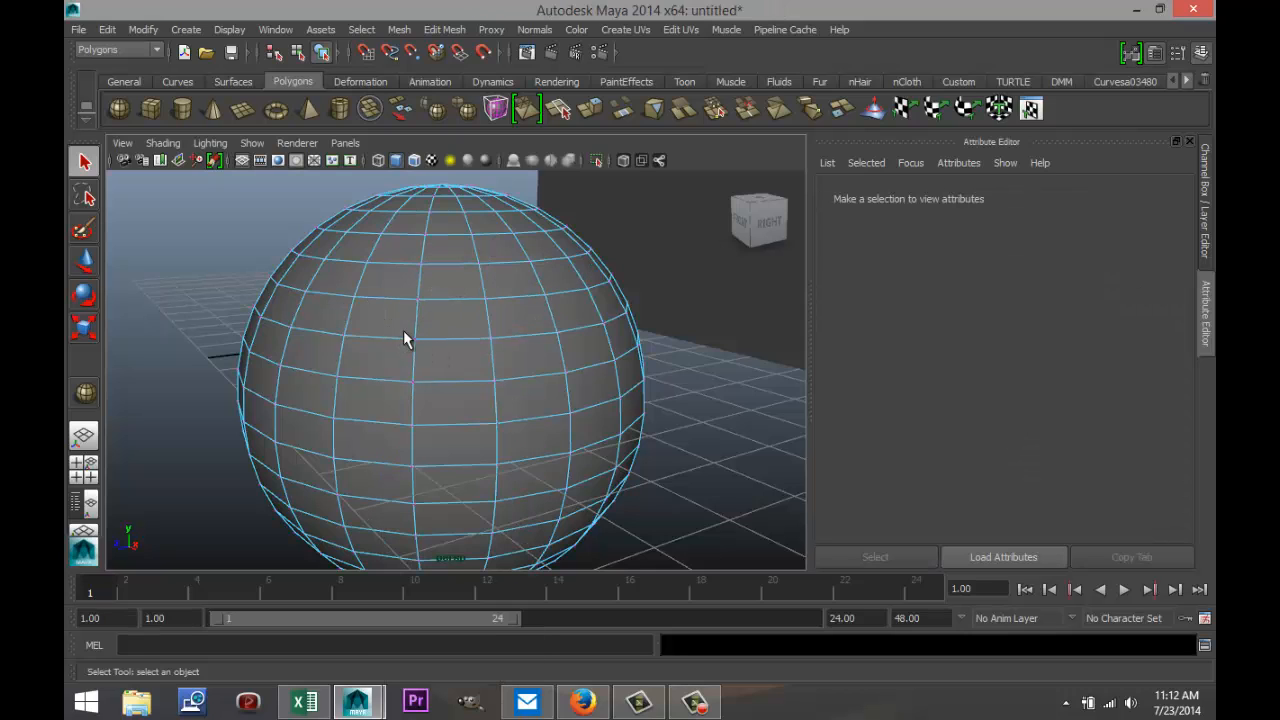
left_click(430, 347)
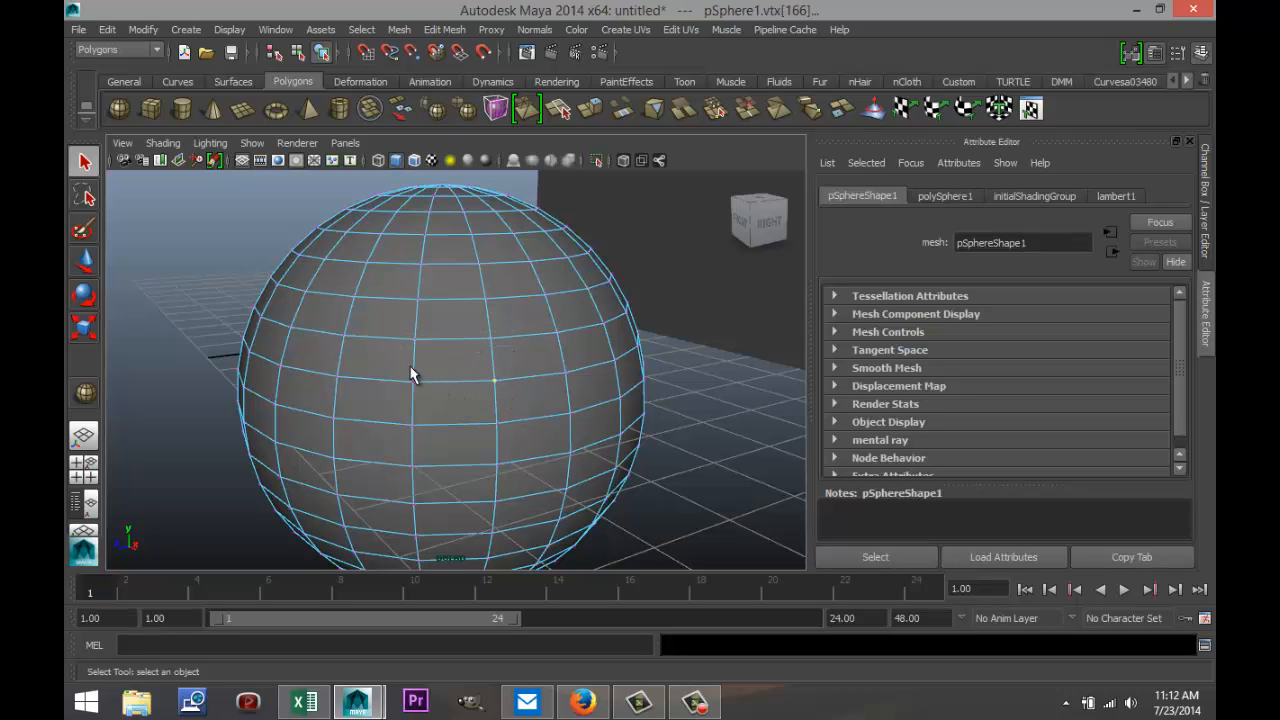
left_click(428, 386)
scroll(508, 428, "down", 3)
scroll(508, 428, "up", 3)
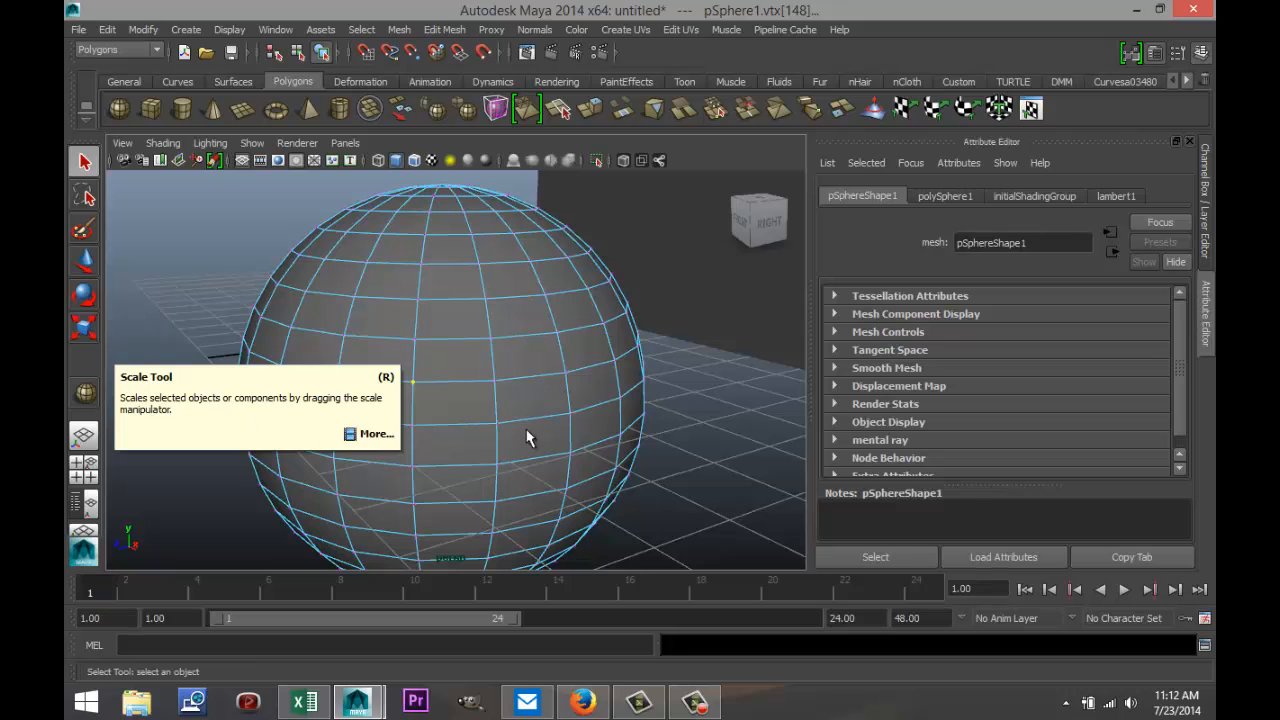
- Return the sphere to object mode and select it as a whole object
right_click(457, 362)
right_click_drag(474, 354, 559, 267)
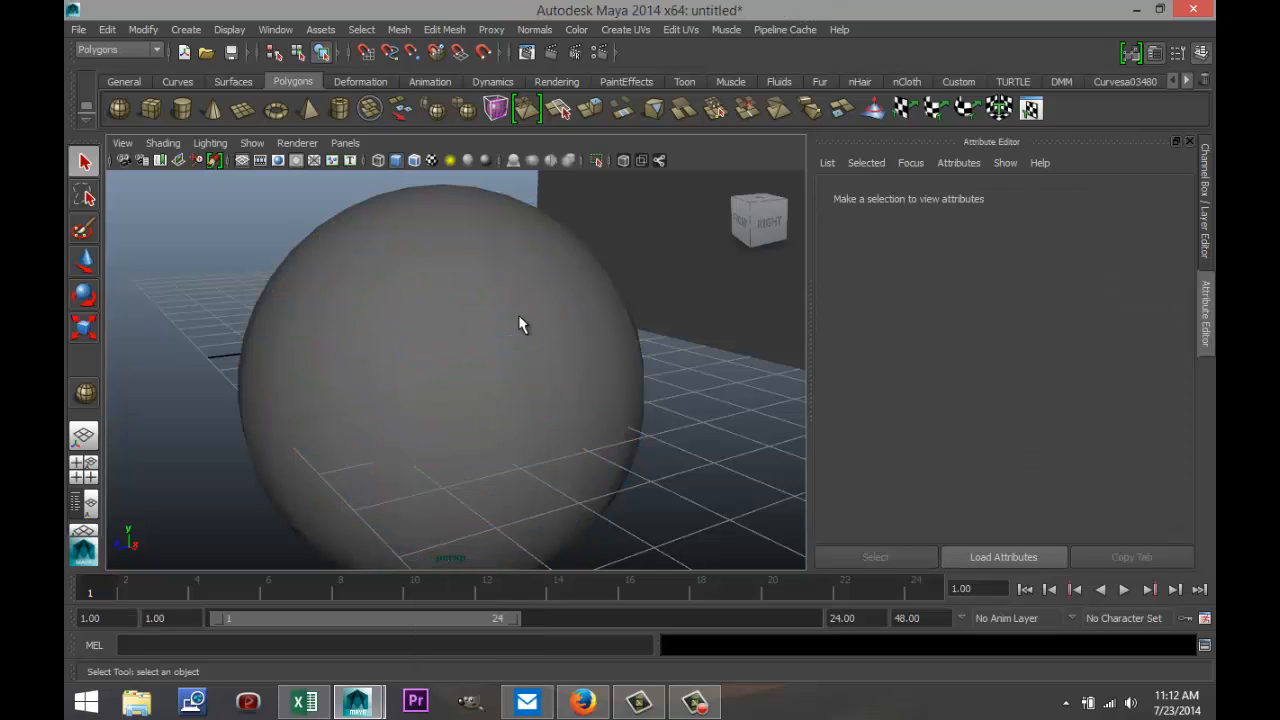
left_click(456, 368)
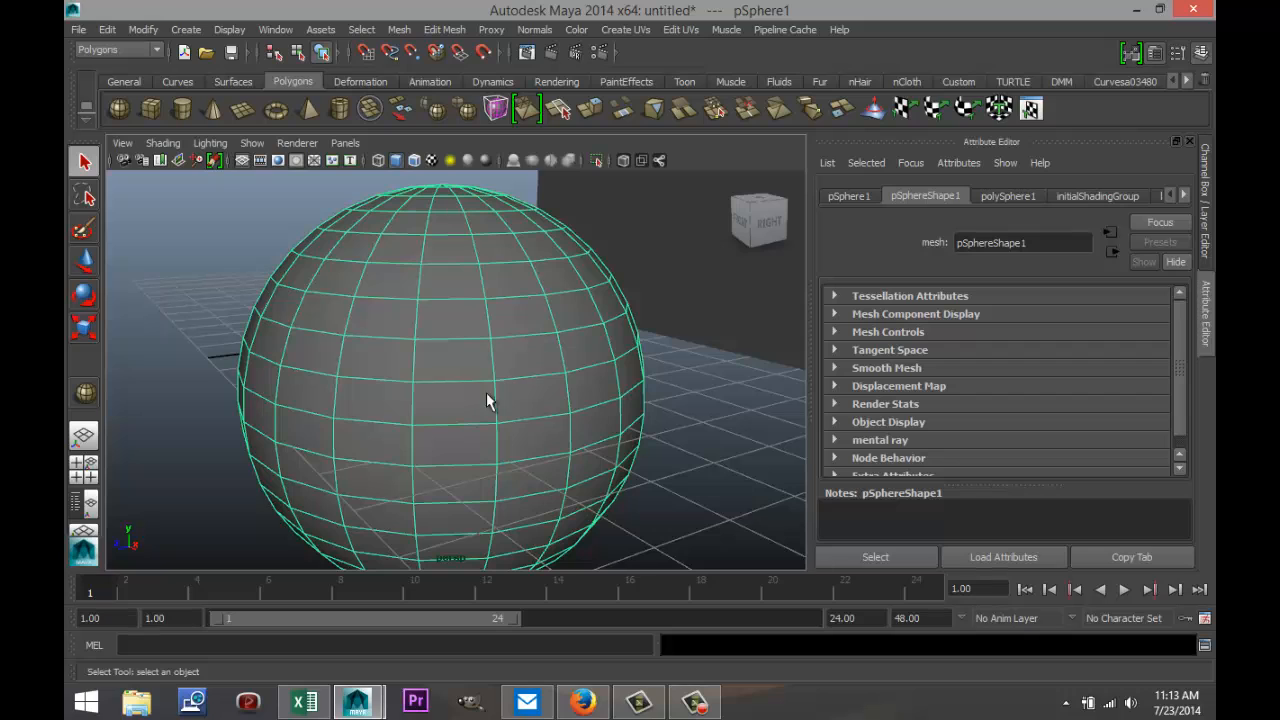
- Put the sphere back in face selection mode and reselect the face just above the middle of its front
right_click_drag(456, 362, 466, 330)
left_click(464, 342)
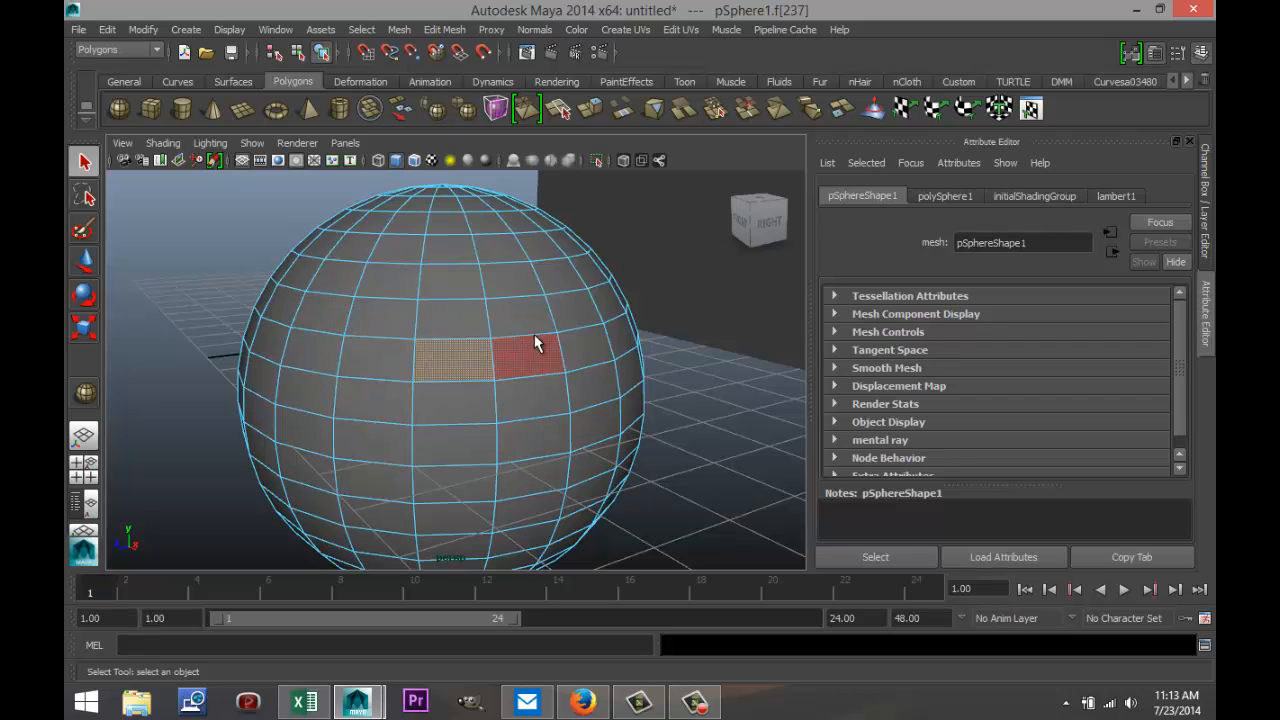
- Move the selected sphere face outward and upward along all three axes, to about X 8.02, Y 2.97, Z 11.91 cm, forming a spout
left_click(85, 263)
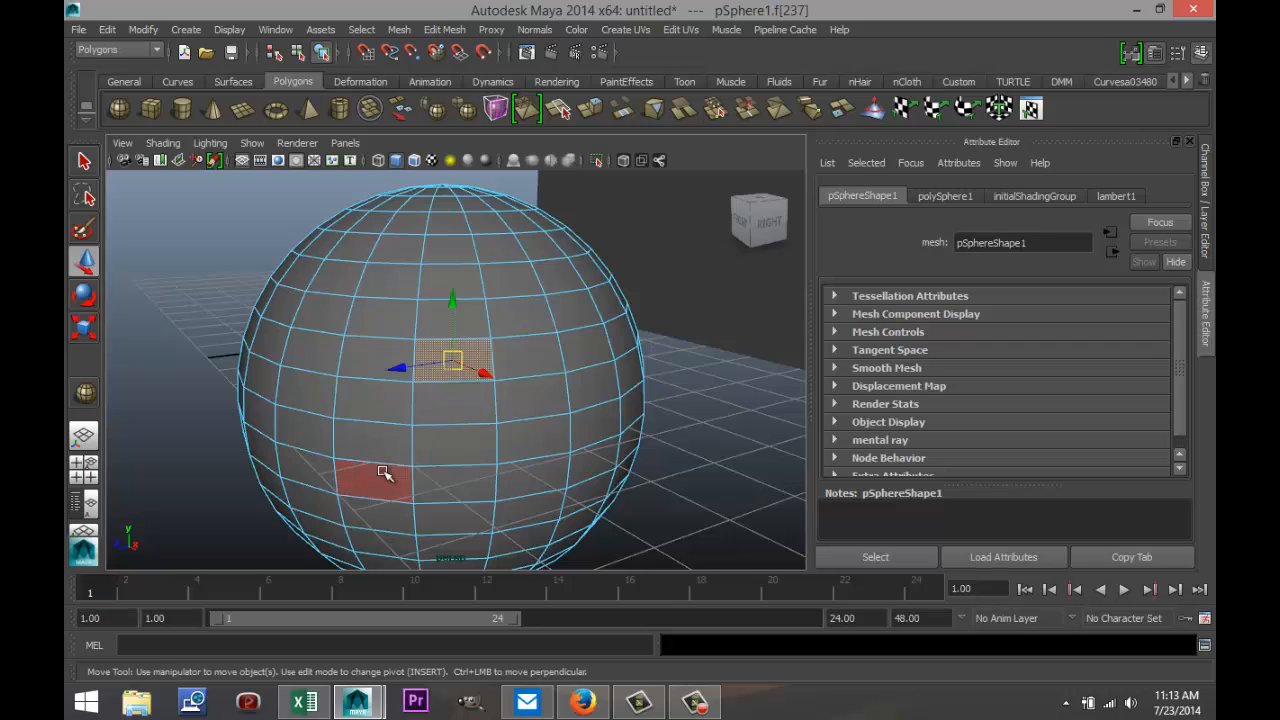
scroll(388, 472, "down", 10)
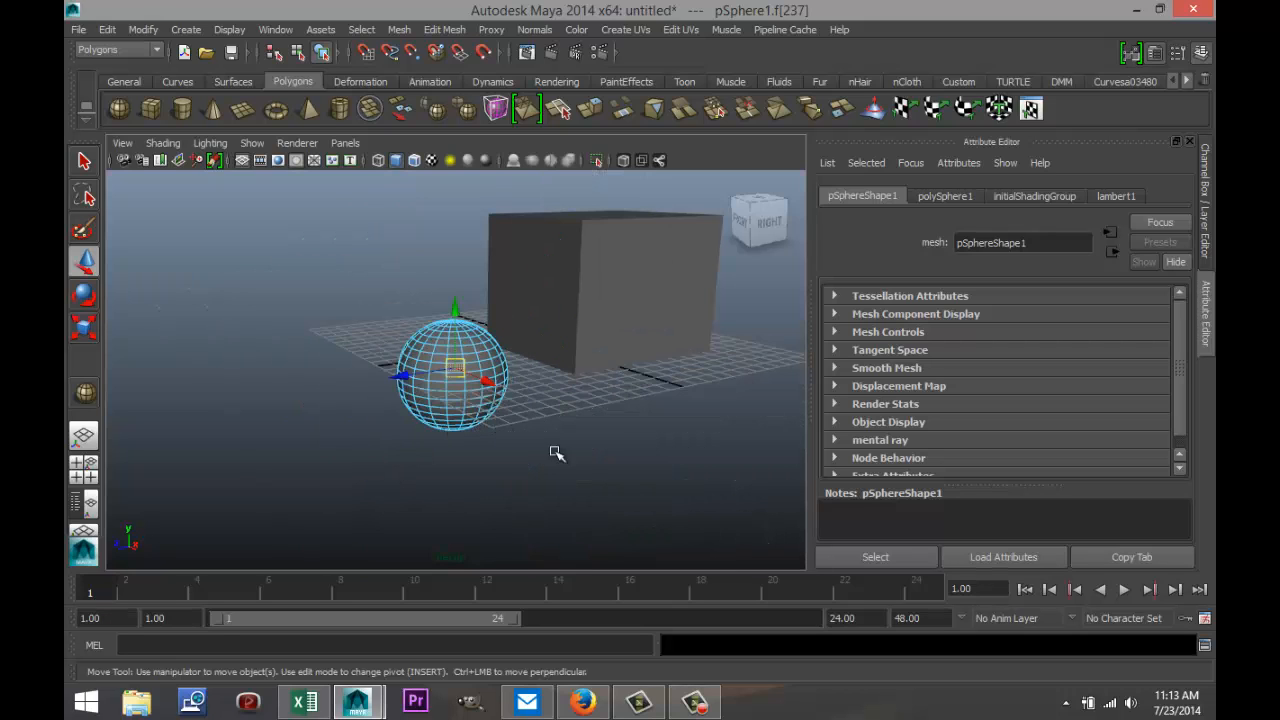
key("alt")
left_click_drag(559, 454, 506, 486, "alt")
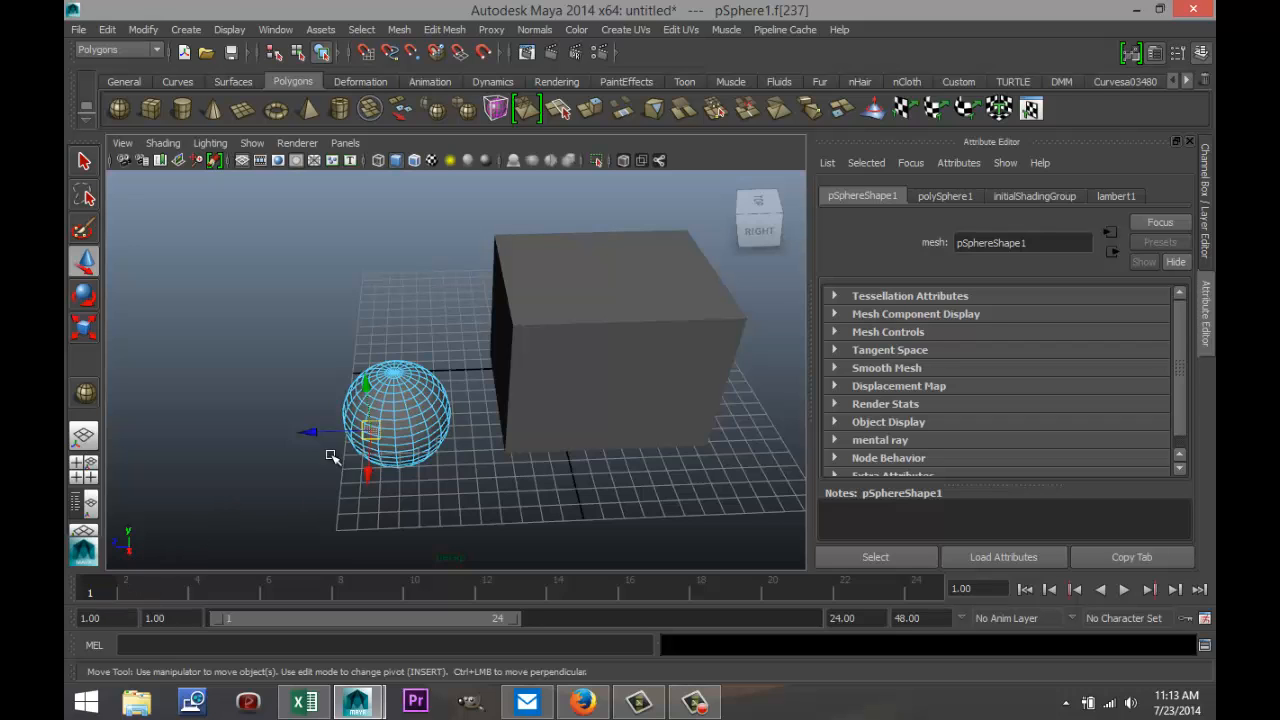
scroll(363, 483, "up", 3)
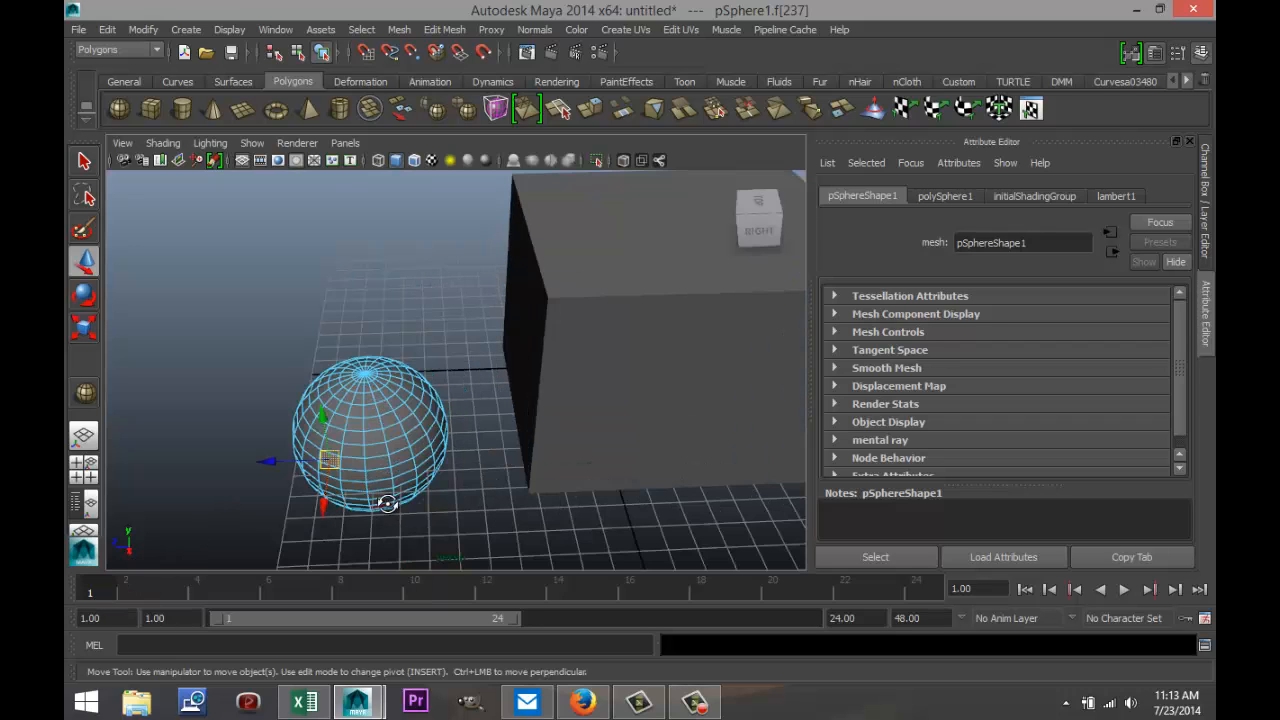
left_click_drag(386, 503, 380, 467, "alt")
scroll(377, 465, "up", 4)
middle_click_drag(371, 443, 633, 475, "alt")
left_click_drag(505, 440, 450, 457, "alt")
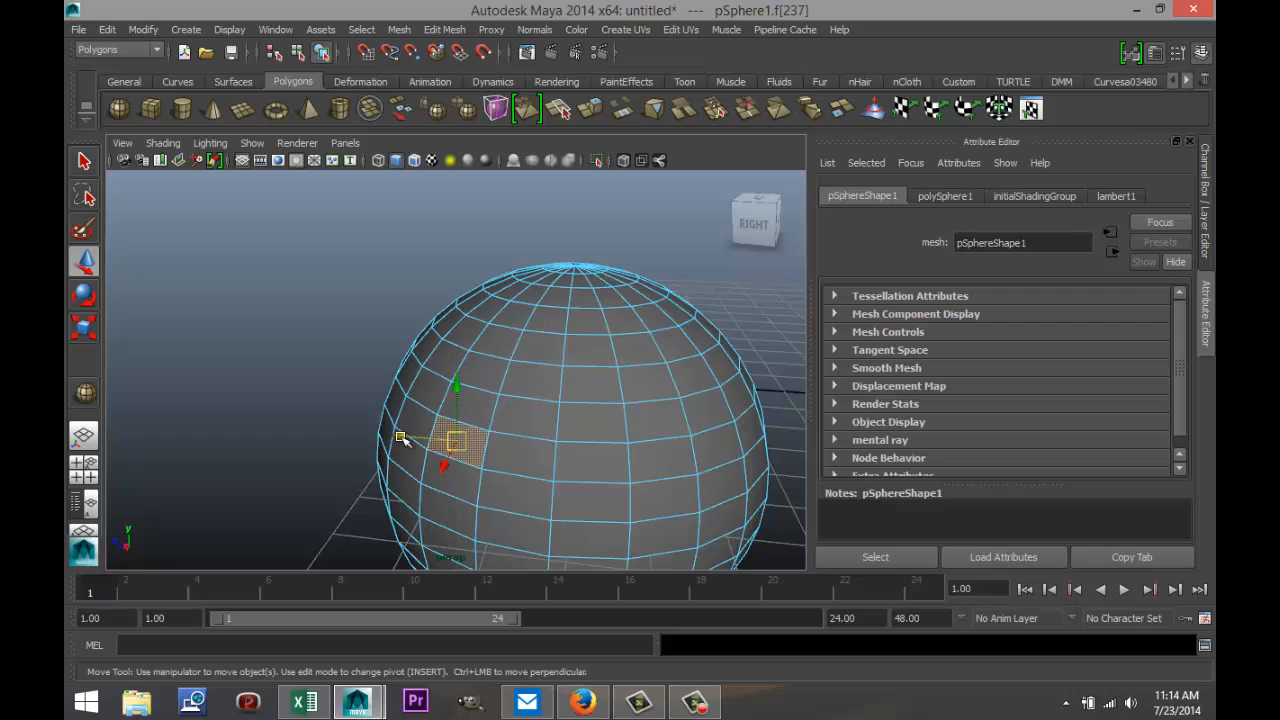
left_click_drag(400, 437, 424, 472)
left_click_drag(433, 428, 420, 286)
left_click_drag(380, 337, 265, 393)
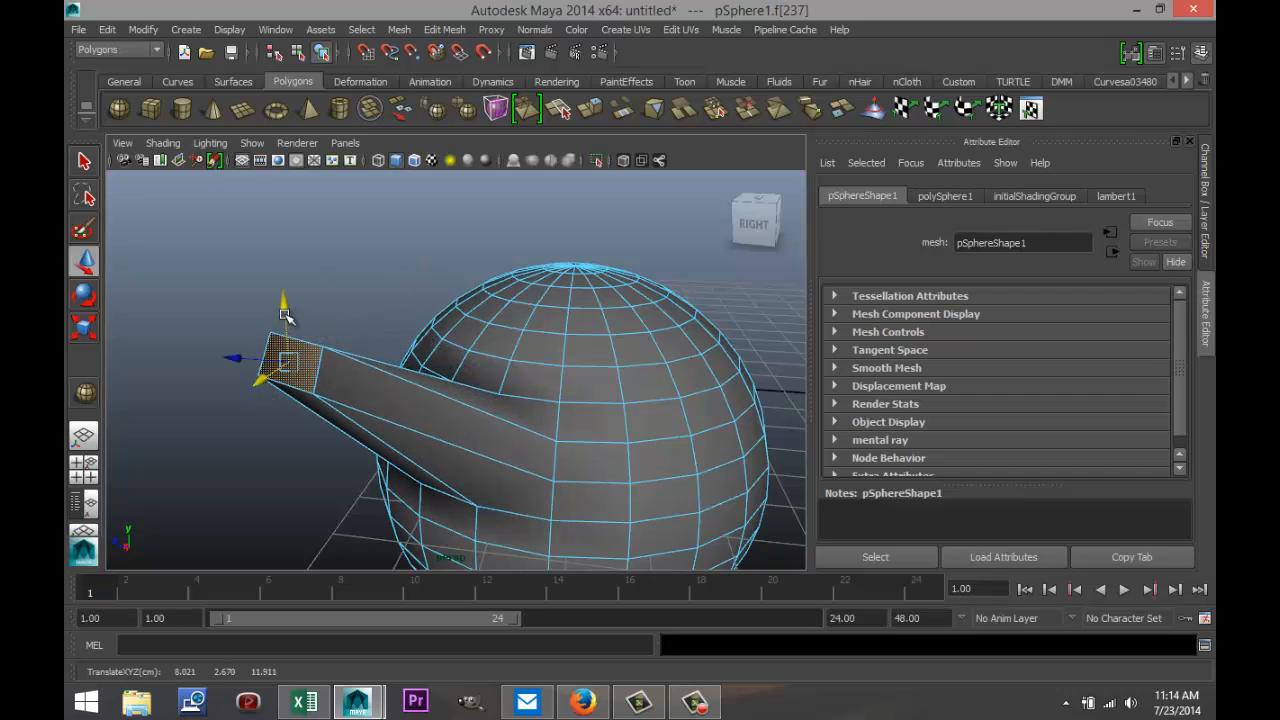
left_click_drag(282, 313, 281, 283)
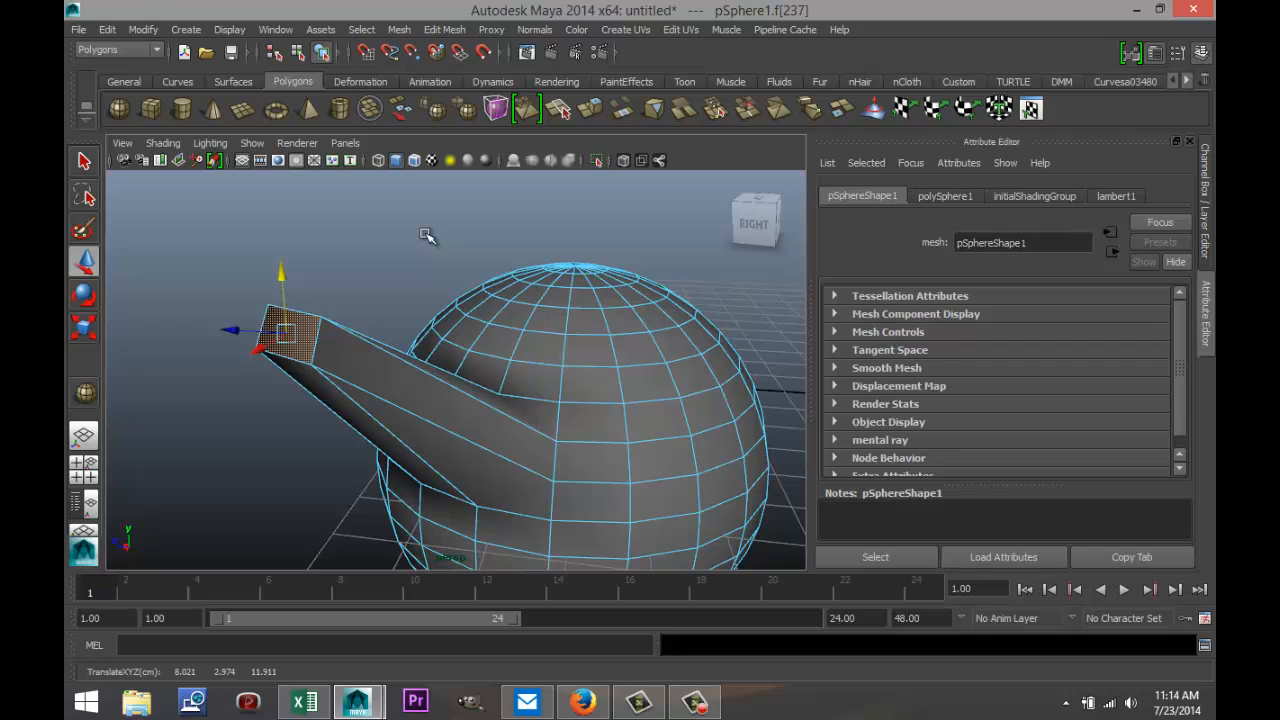
- Undo all the face moves on the sphere
key("ctrl+z")
key("ctrl+z")
key("ctrl+z")
key("ctrl+z")
key("ctrl+z")
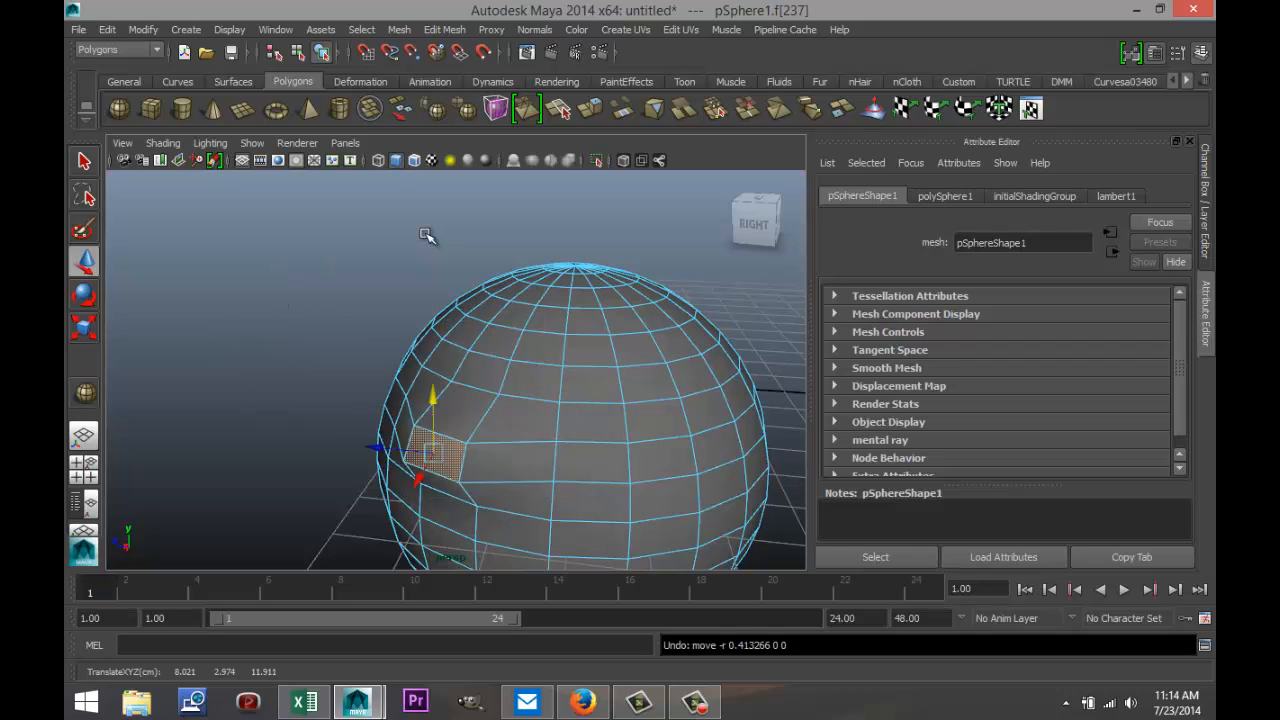
key("ctrl+z")
key("ctrl+z")
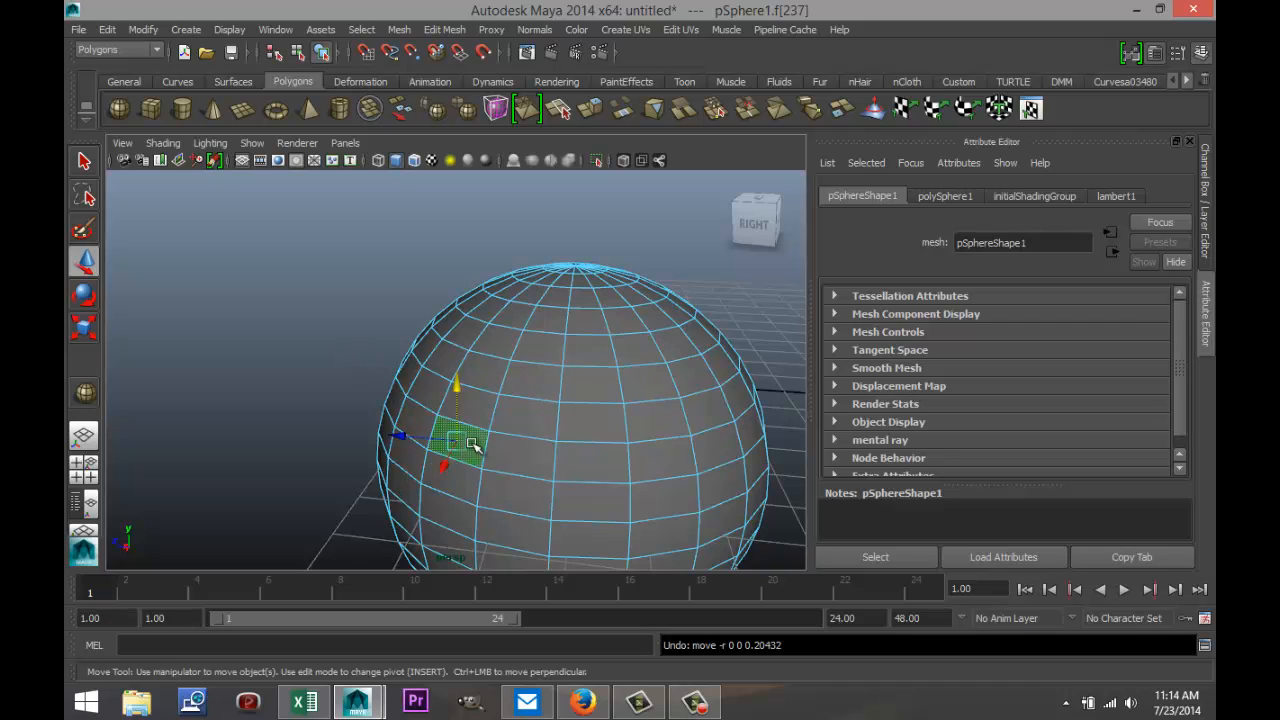
- In edge selection mode, pull the lower edge of the same face outward about 0.7 along X, and undo the move
right_click_drag(472, 444, 475, 244)
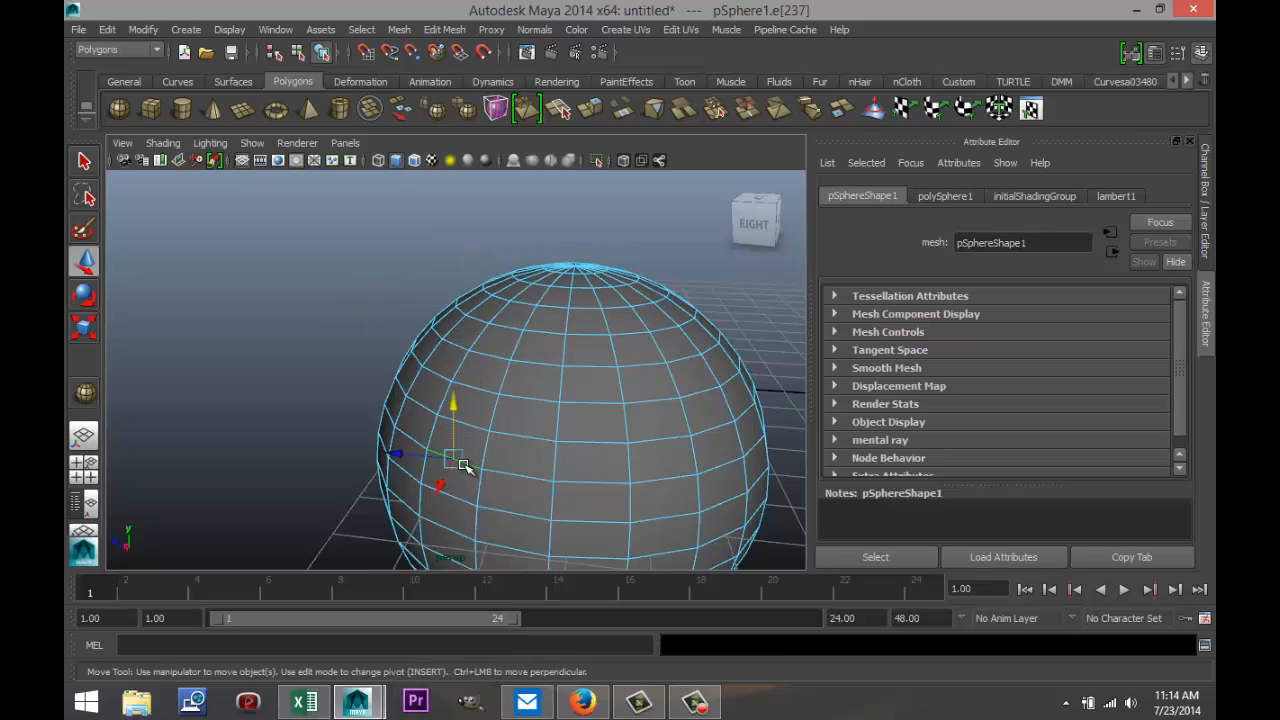
left_click_drag(442, 487, 429, 515)
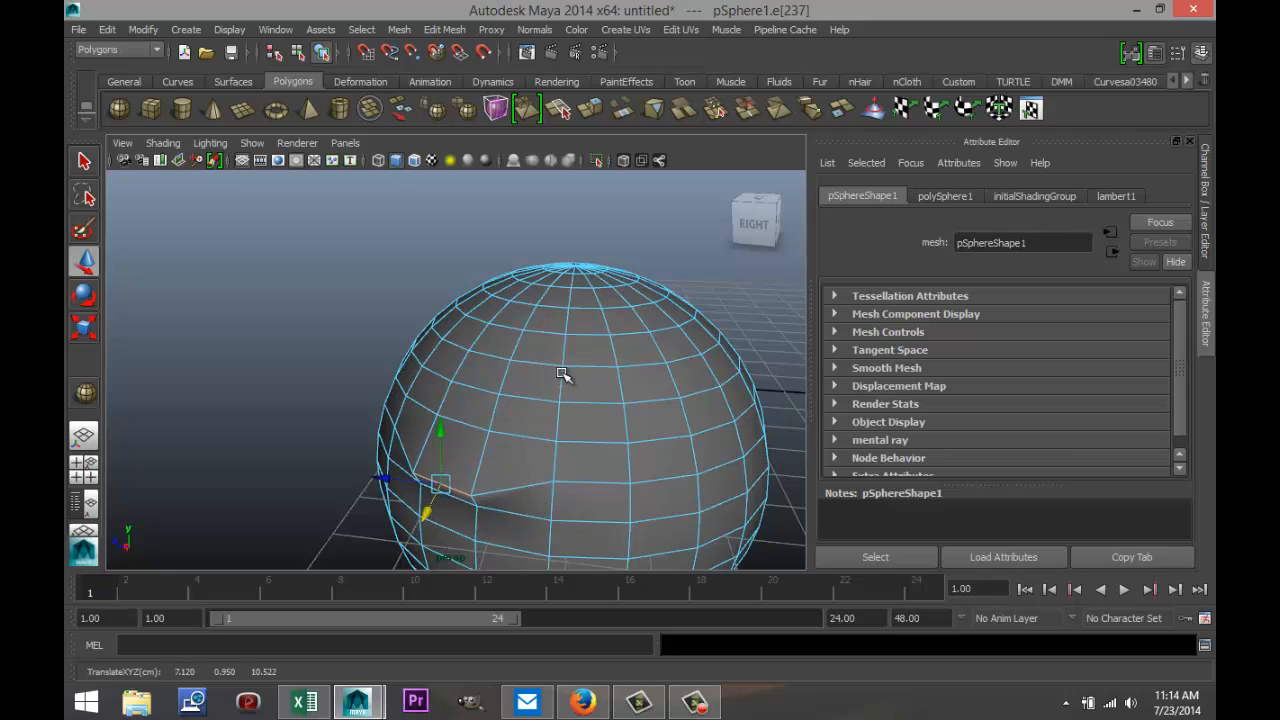
key("ctrl+z")
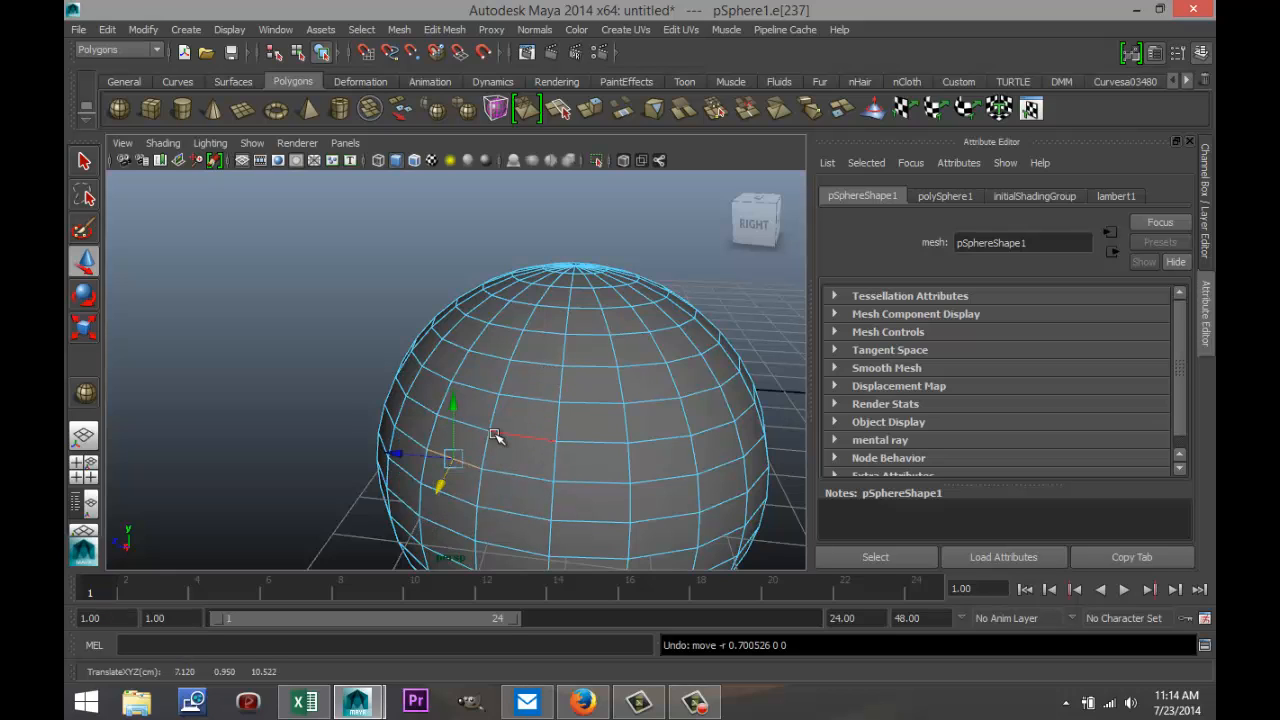
- In vertex selection mode, pull the upper corner vertex of the same face outward about 1.5 along X, and undo the move
right_click_drag(481, 433, 407, 294)
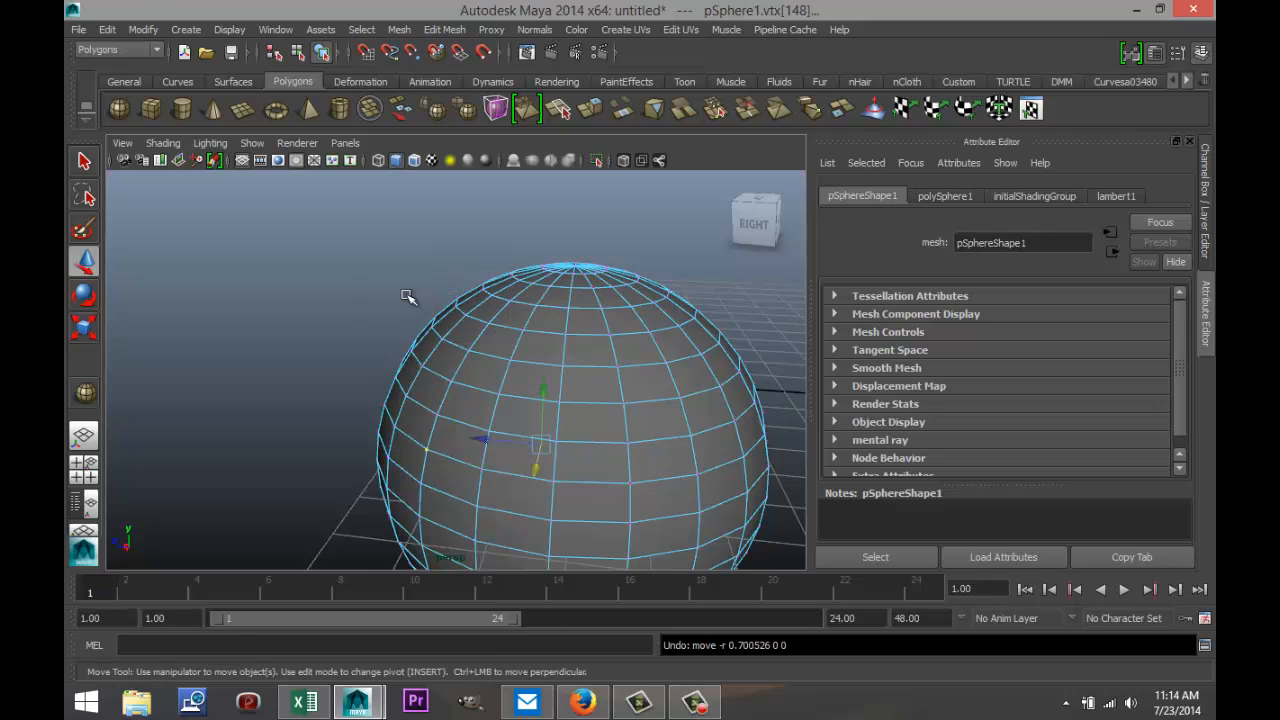
left_click(437, 417)
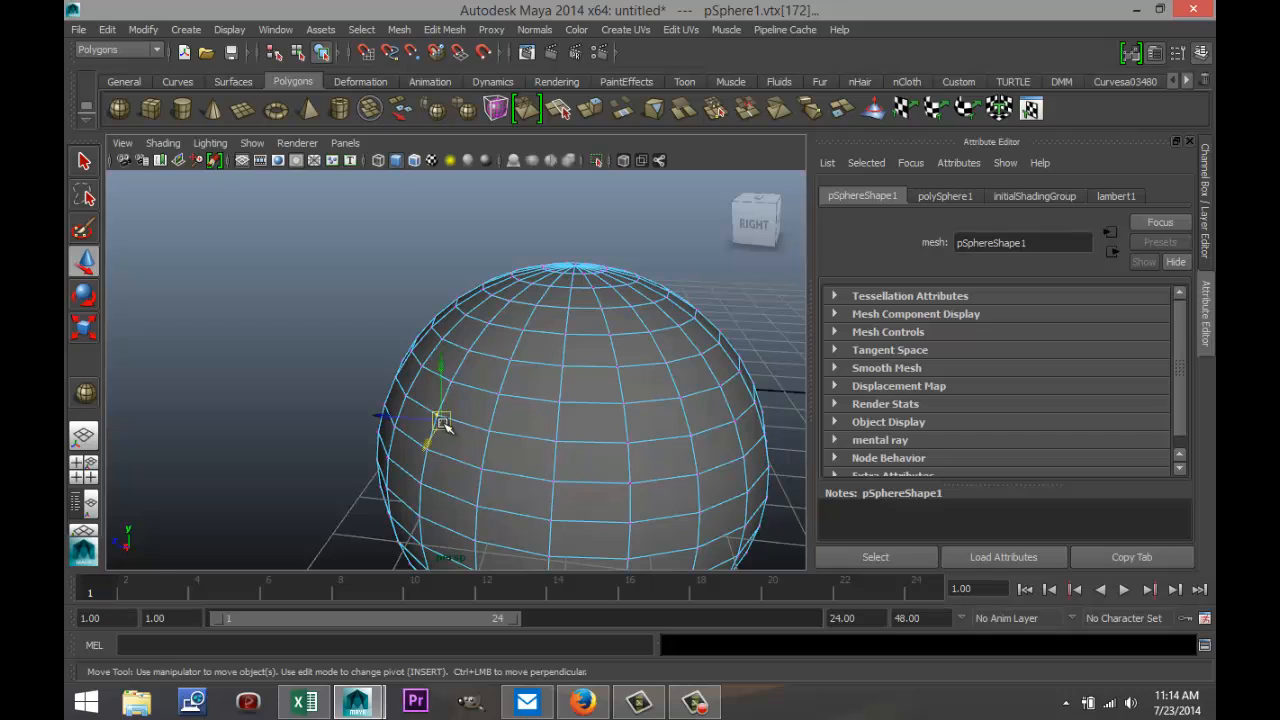
middle_click_drag(424, 452, 406, 488)
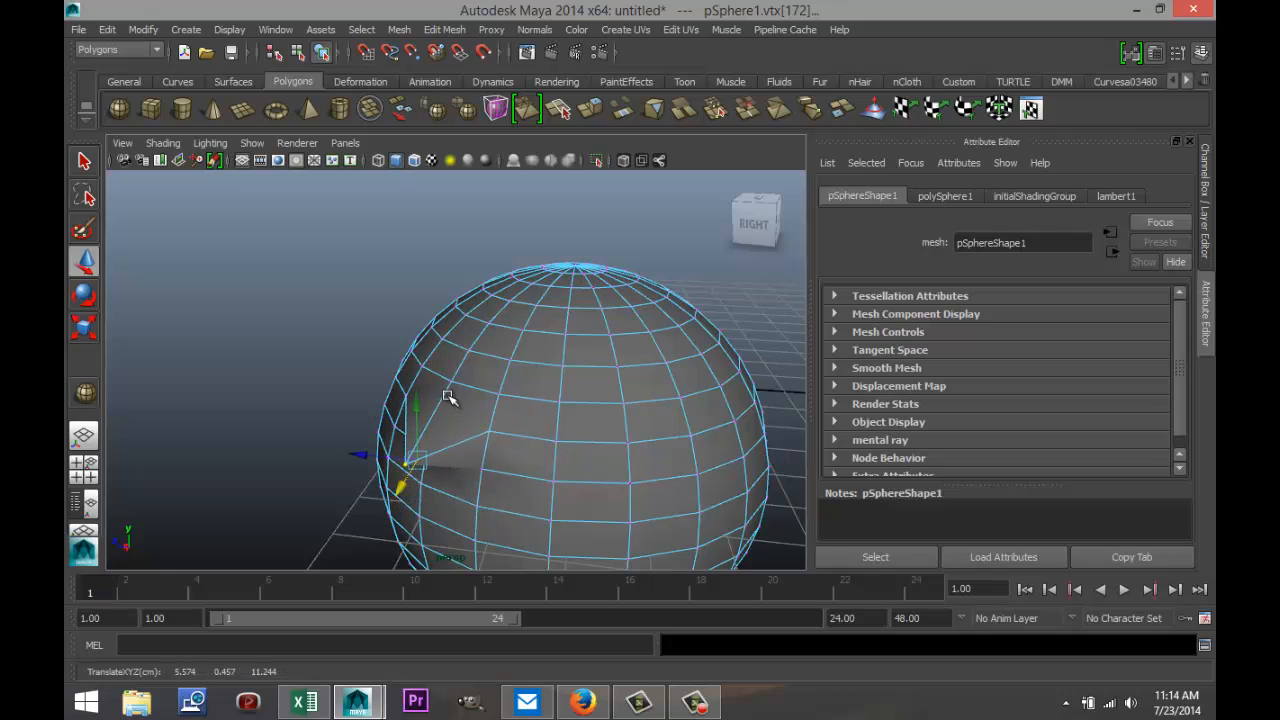
key("ctrl+z")
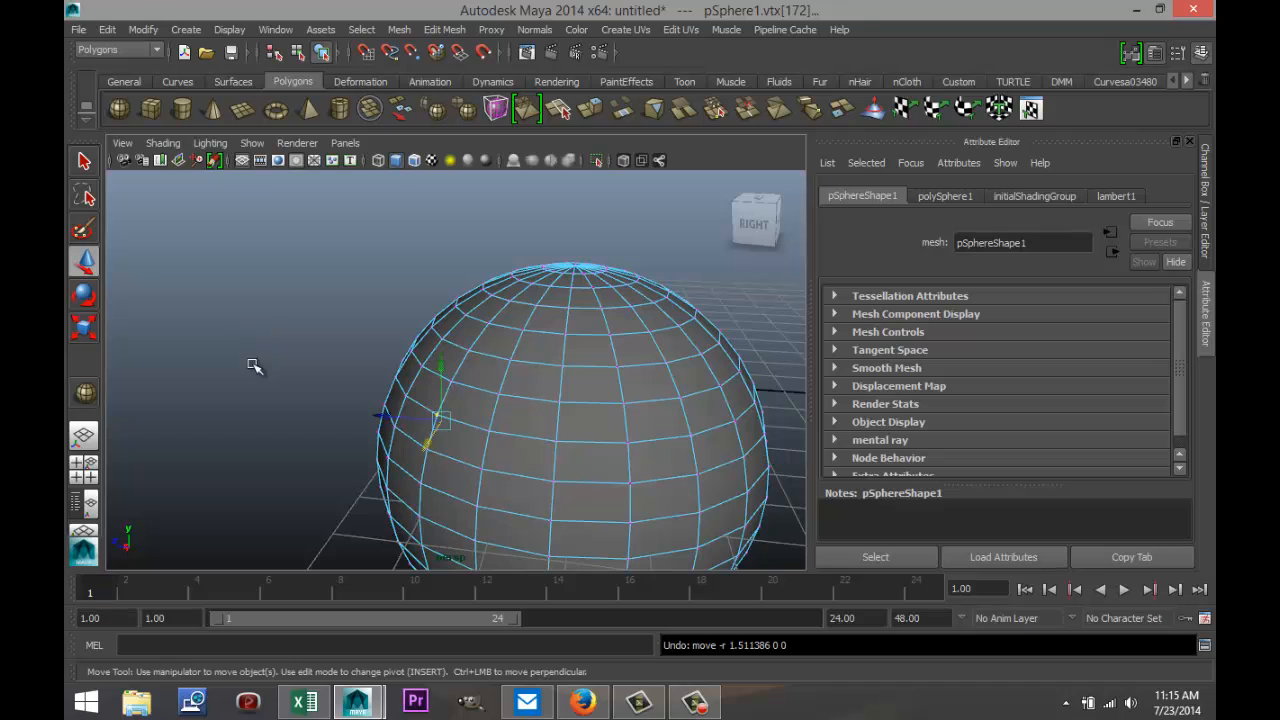
- Clear the vertex selection, return the sphere to object mode and select it as a whole object
left_click(311, 311)
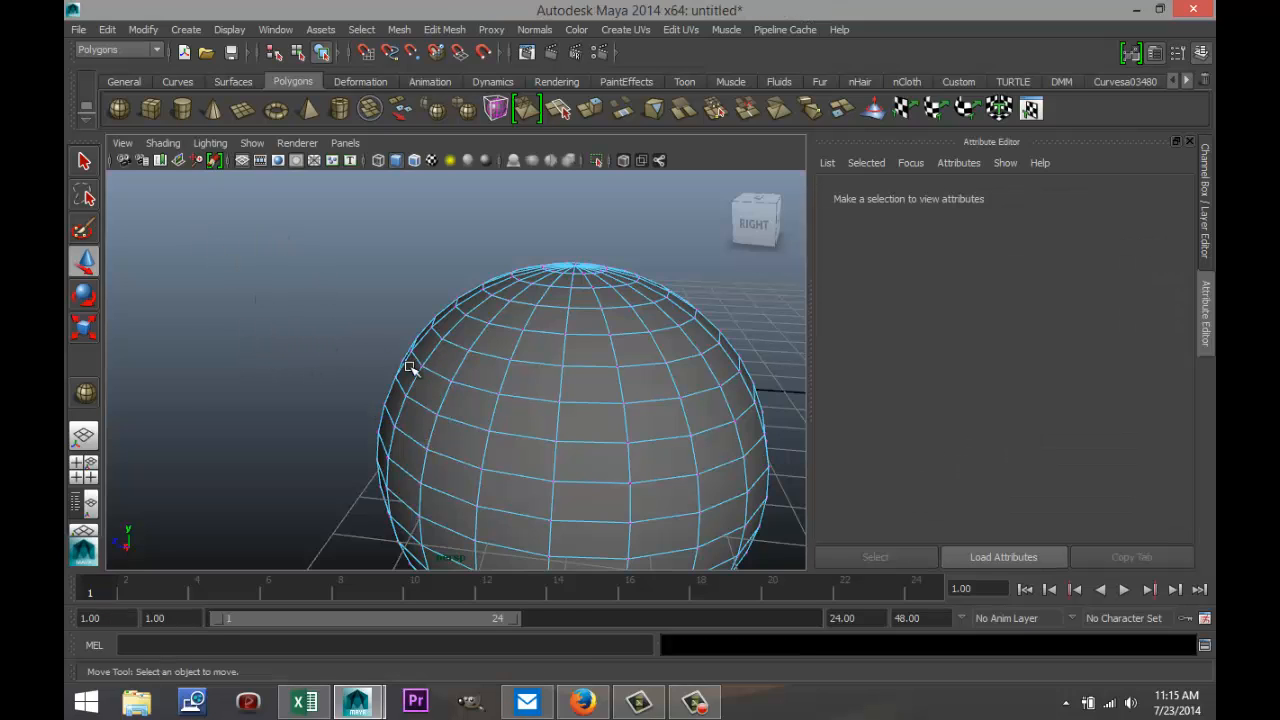
right_click_drag(524, 375, 590, 272)
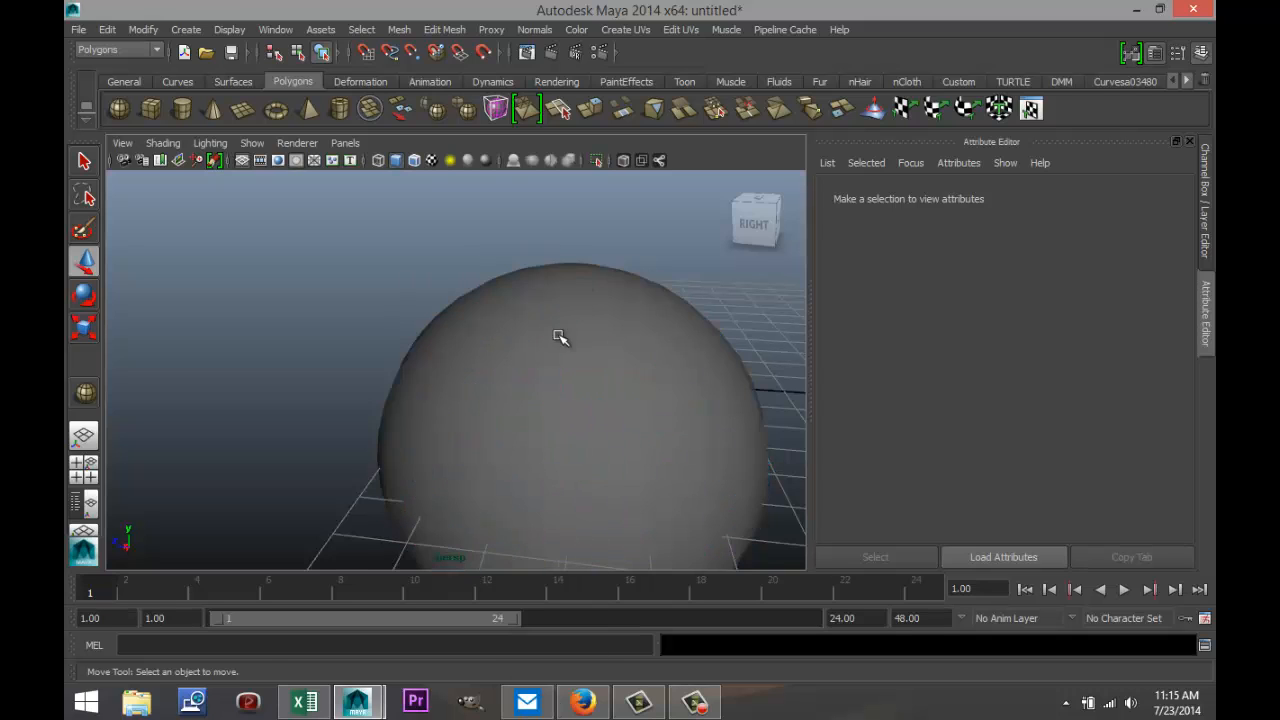
left_click(560, 337)
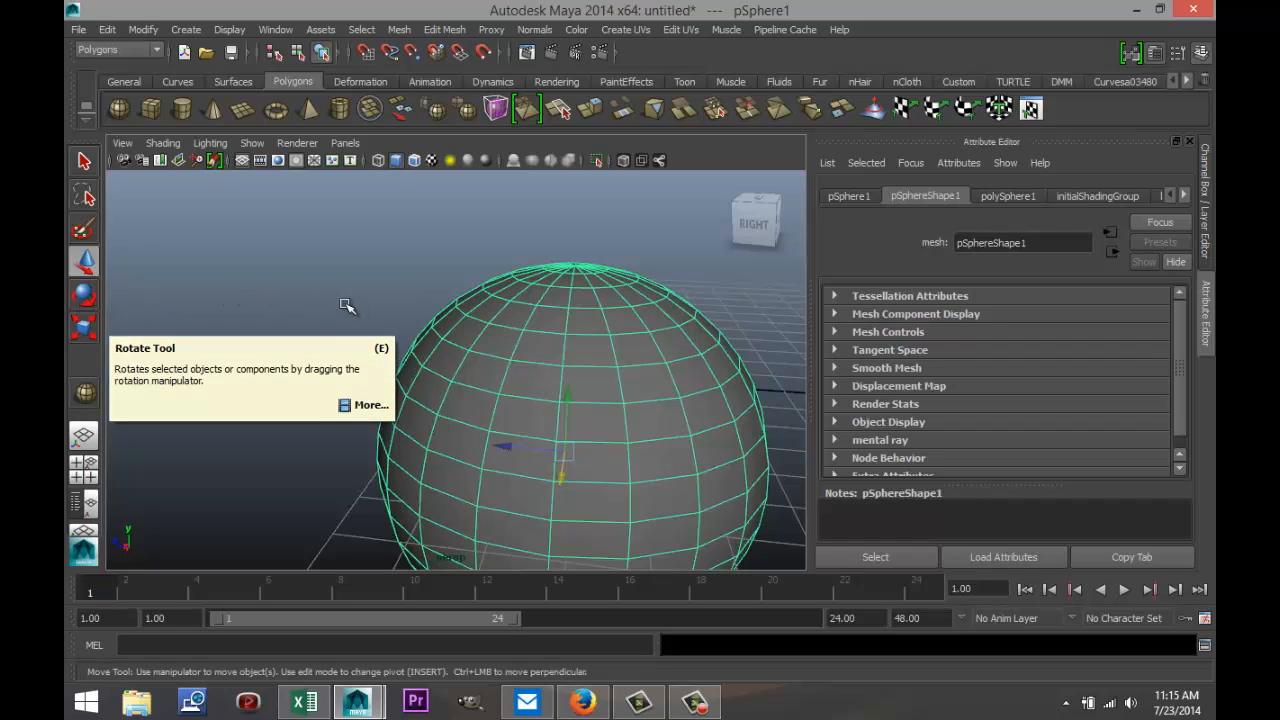
- Activate the Rotate tool and delete the sphere from the scene, keeping the cube
key("r")
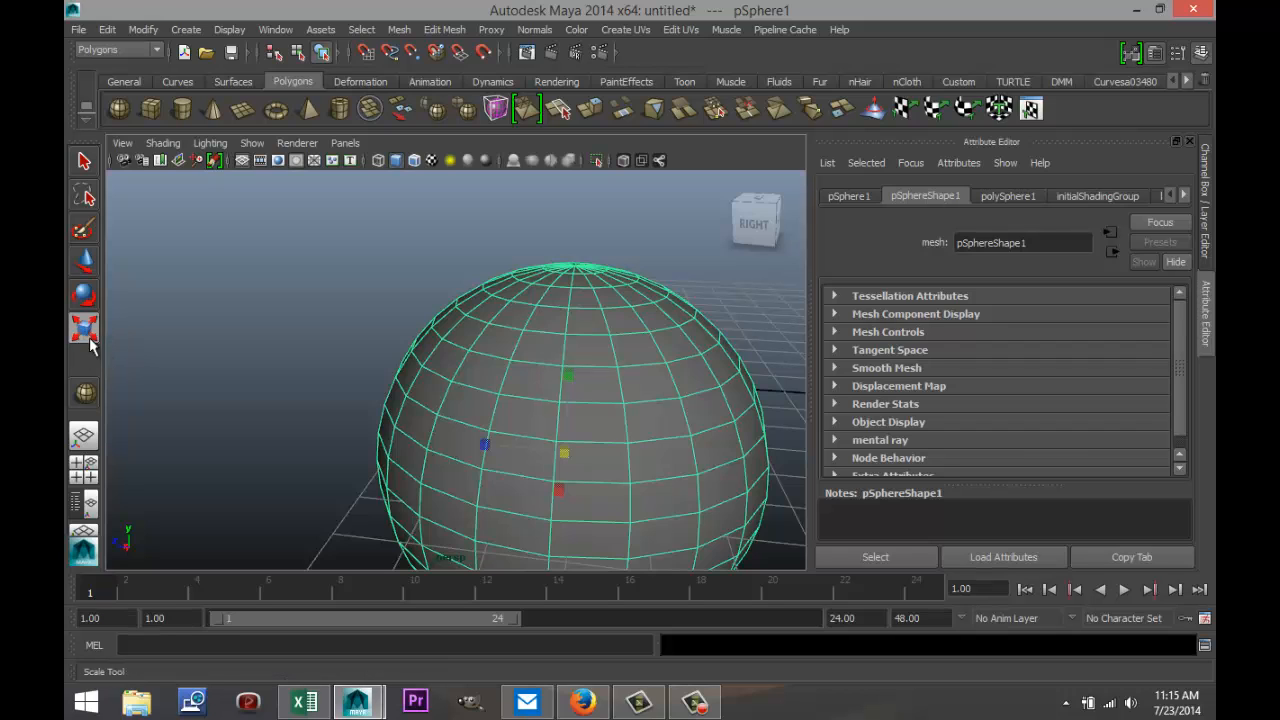
left_click(94, 309)
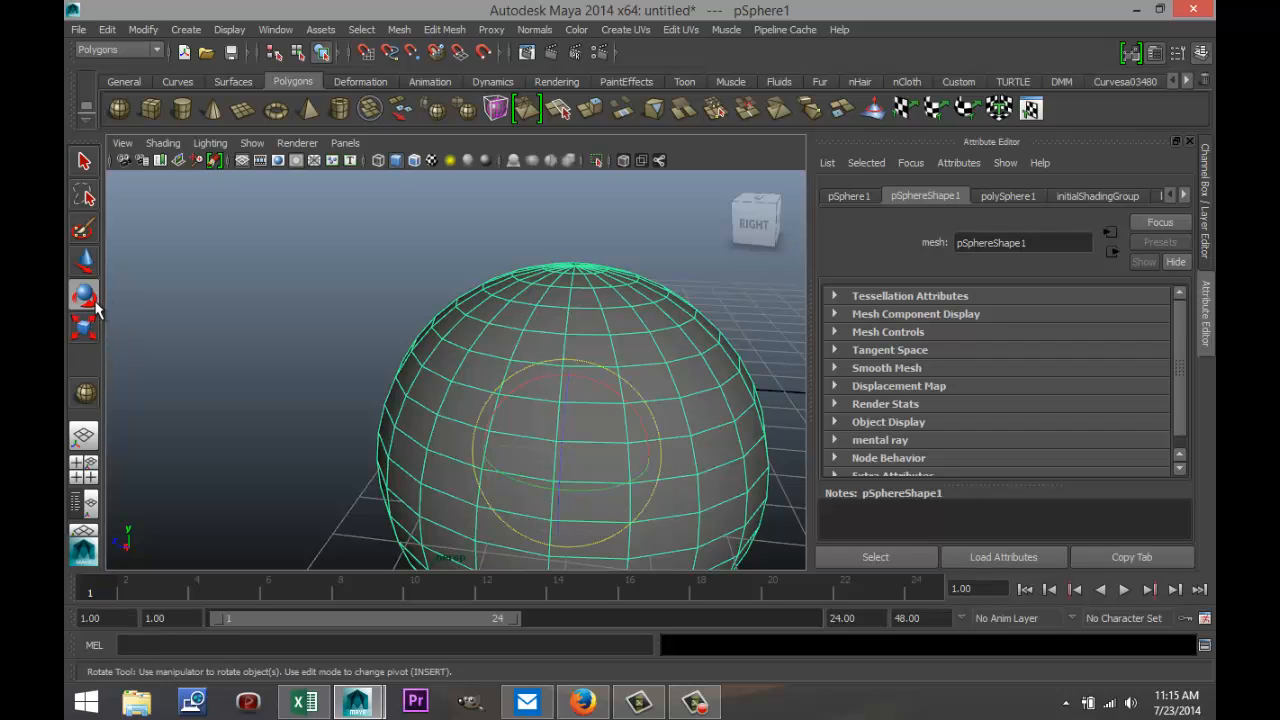
scroll(212, 350, "down", 5)
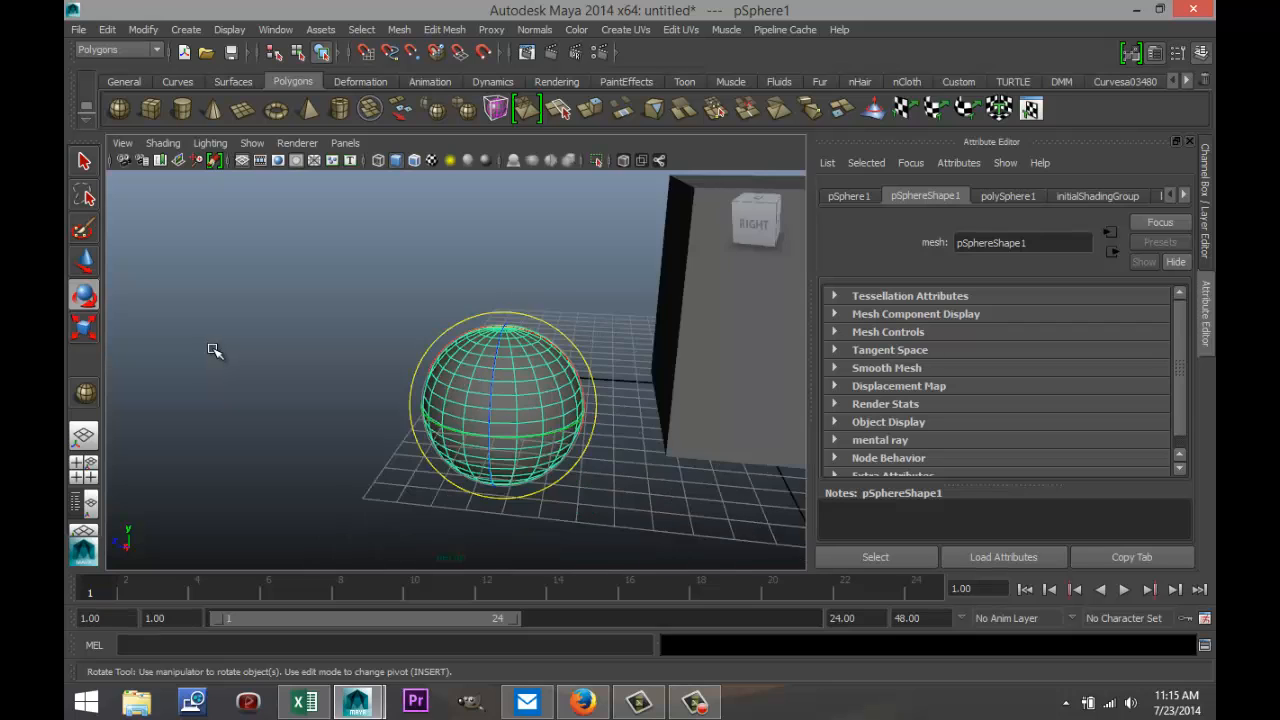
scroll(212, 350, "up", 3)
scroll(214, 350, "down", 5)
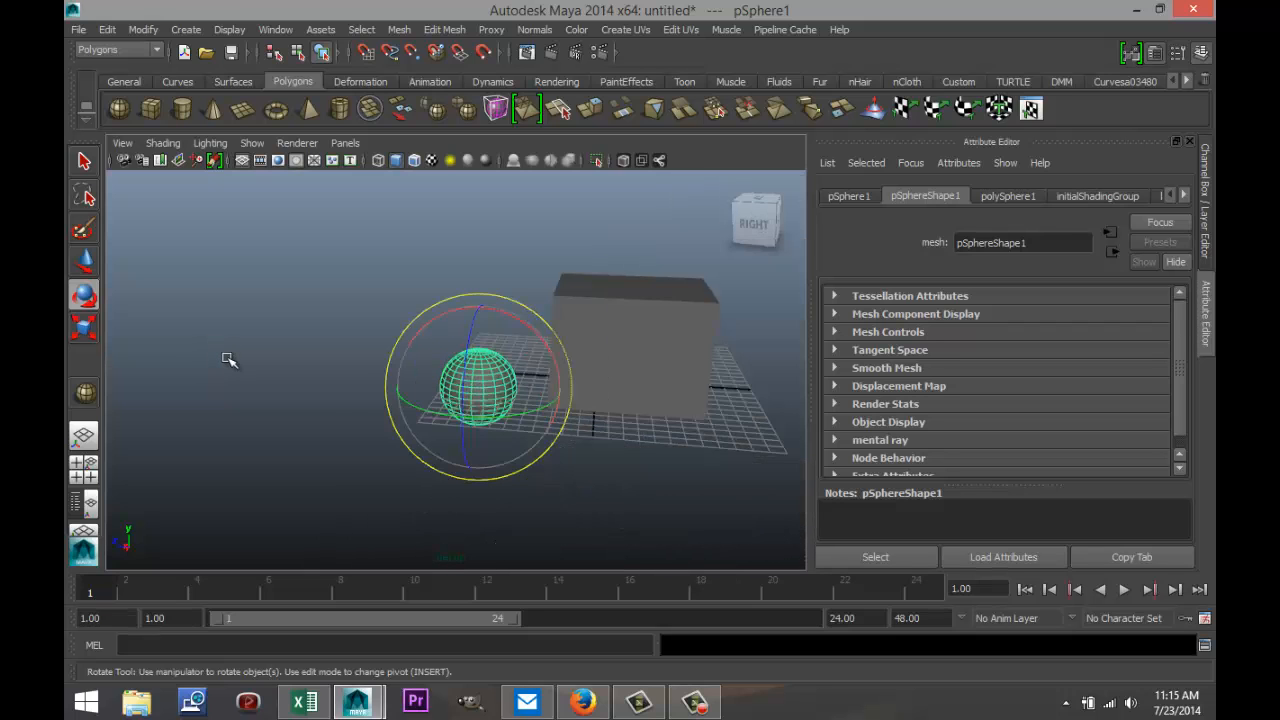
left_click_drag(360, 393, 203, 434, "alt")
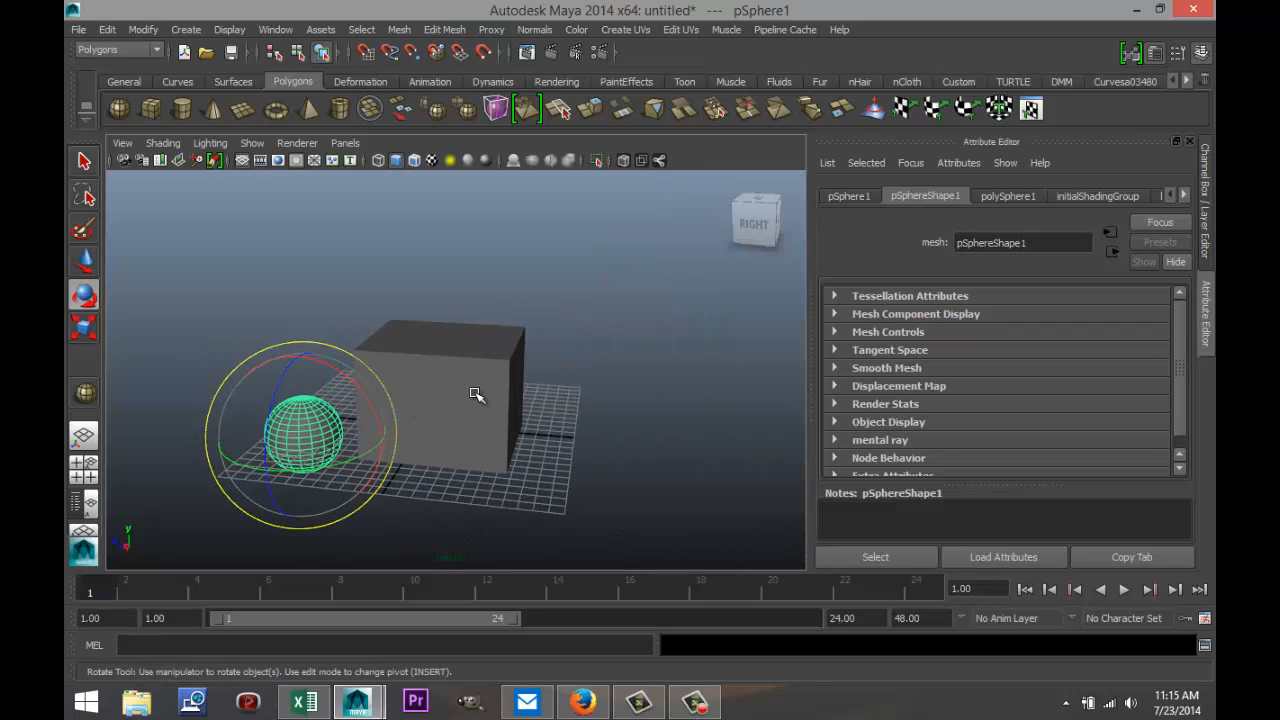
left_click(450, 450)
left_click(303, 449)
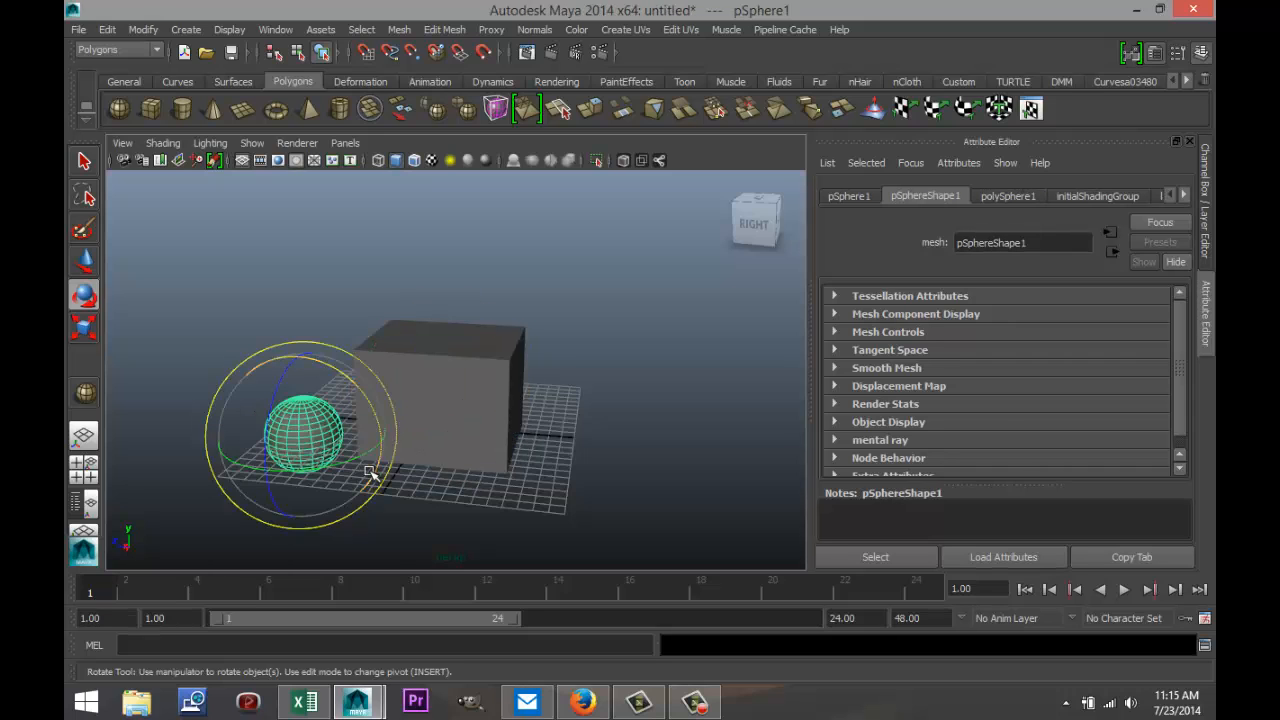
key("Delete")
- Select the cube and shift it slightly along the X axis with the Move tool
left_click(423, 391)
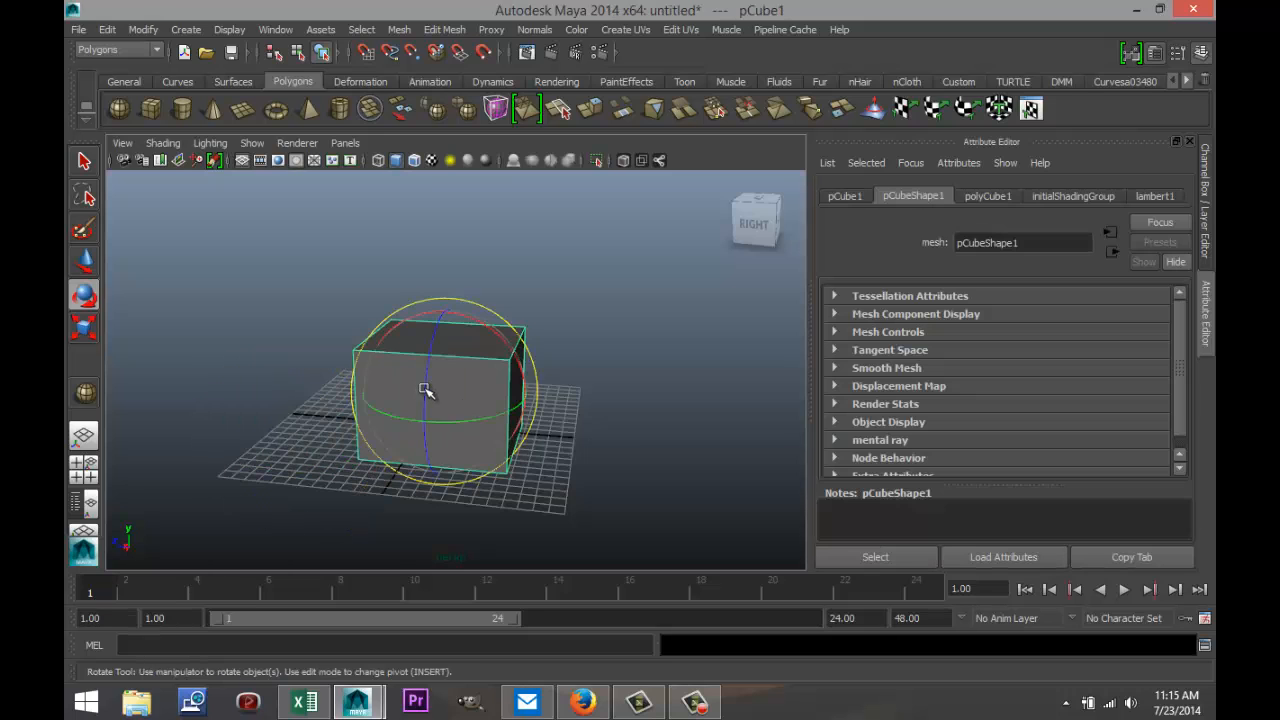
left_click(85, 262)
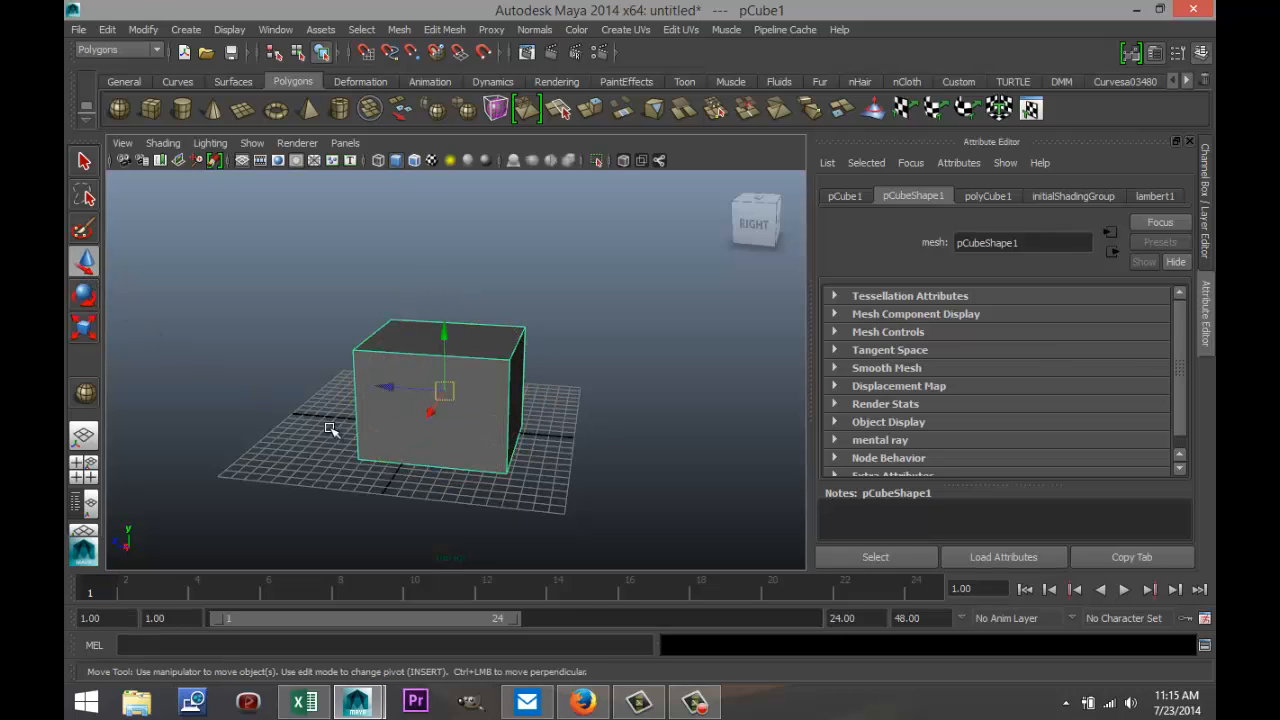
left_click(87, 341)
key("w")
left_click_drag(432, 410, 437, 442)
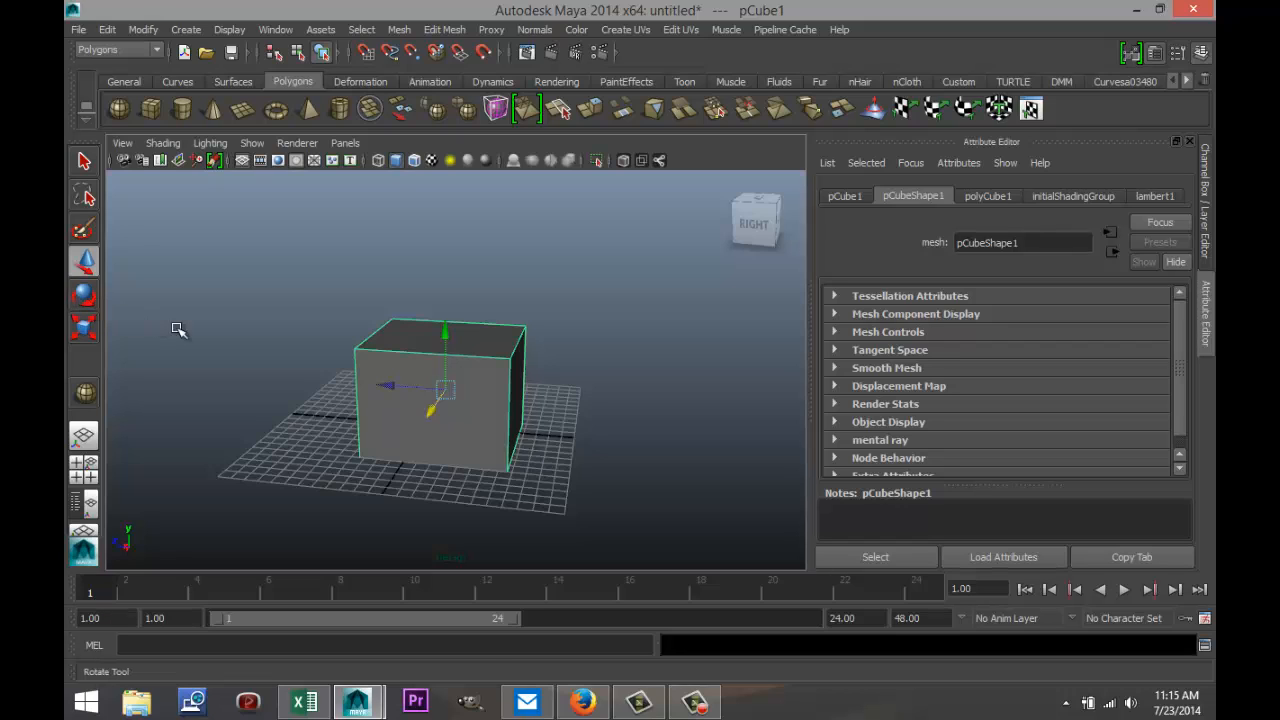
- Rotate the cube freehand about all three axes, to about 3° in X, 12° in Y and 4° in Z
key("e")
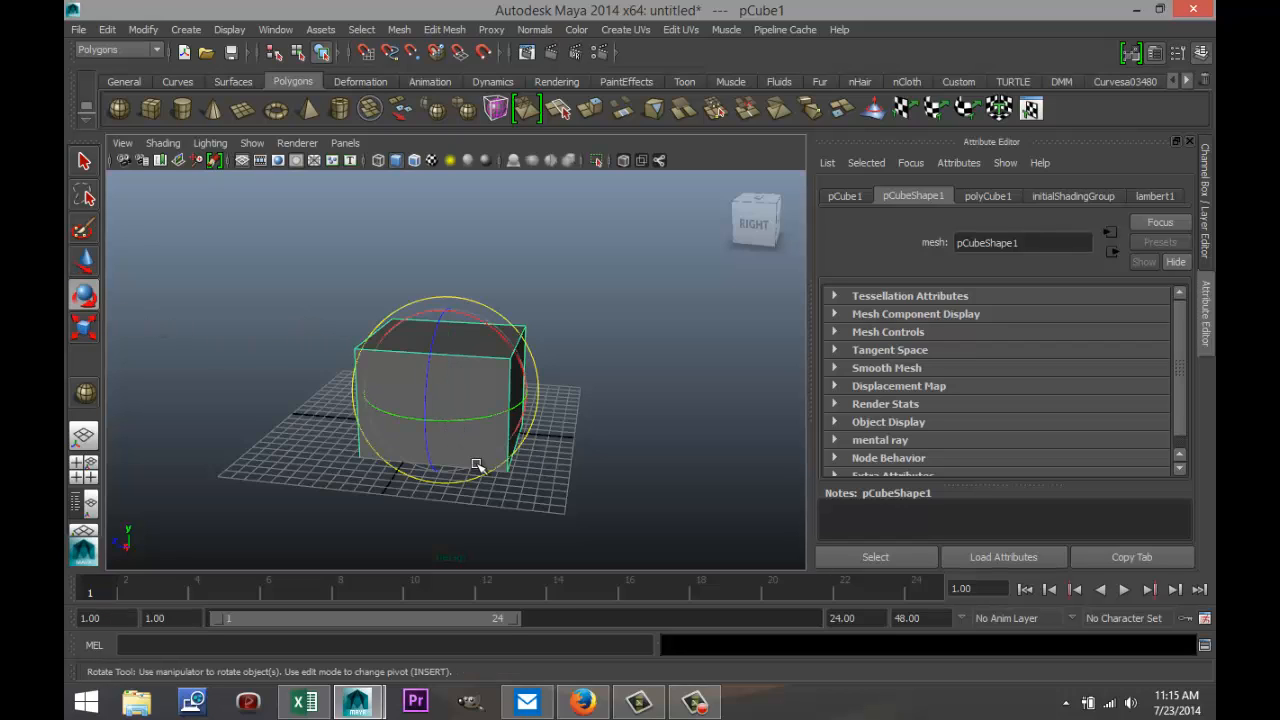
left_click_drag(617, 441, 580, 449, "alt")
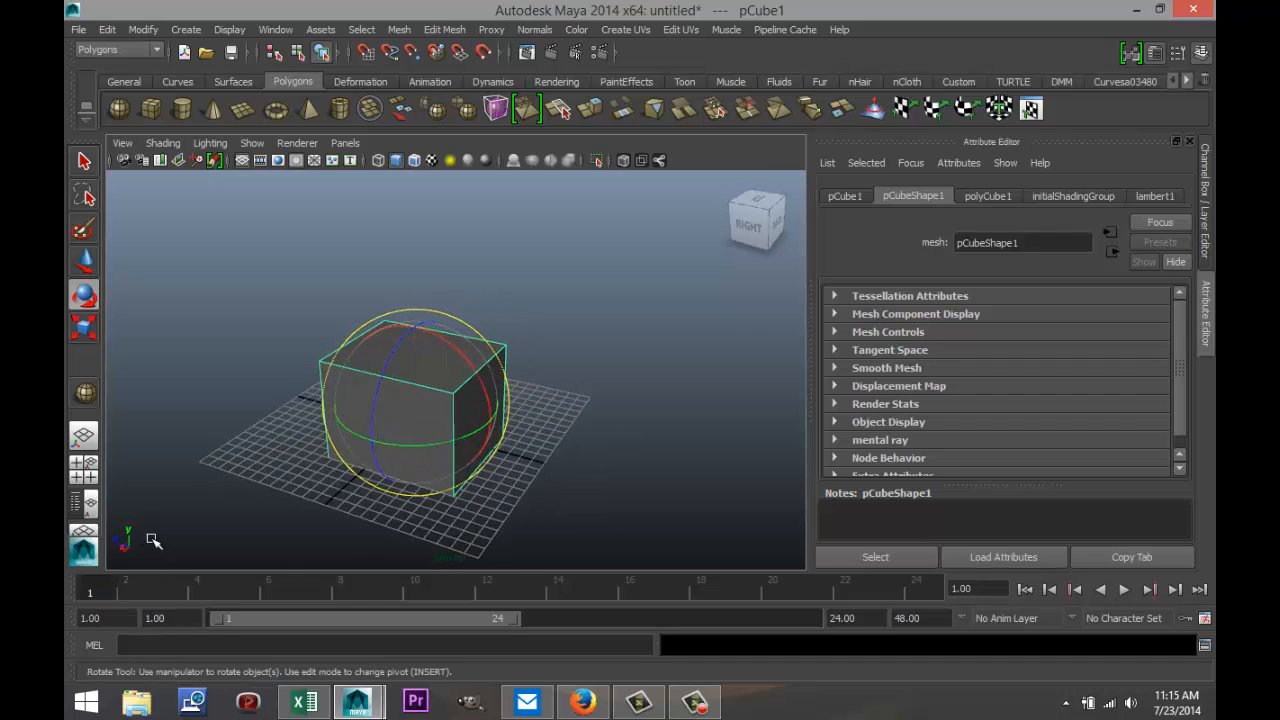
mouse_move(457, 352)
left_mouse_down()
mouse_move(500, 394)
mouse_move(486, 409)
mouse_move(451, 343)
mouse_move(448, 358)
left_mouse_up()
mouse_move(391, 394)
left_mouse_down()
mouse_move(371, 403)
mouse_move(391, 400)
left_mouse_up()
left_click_drag(401, 448, 380, 466)
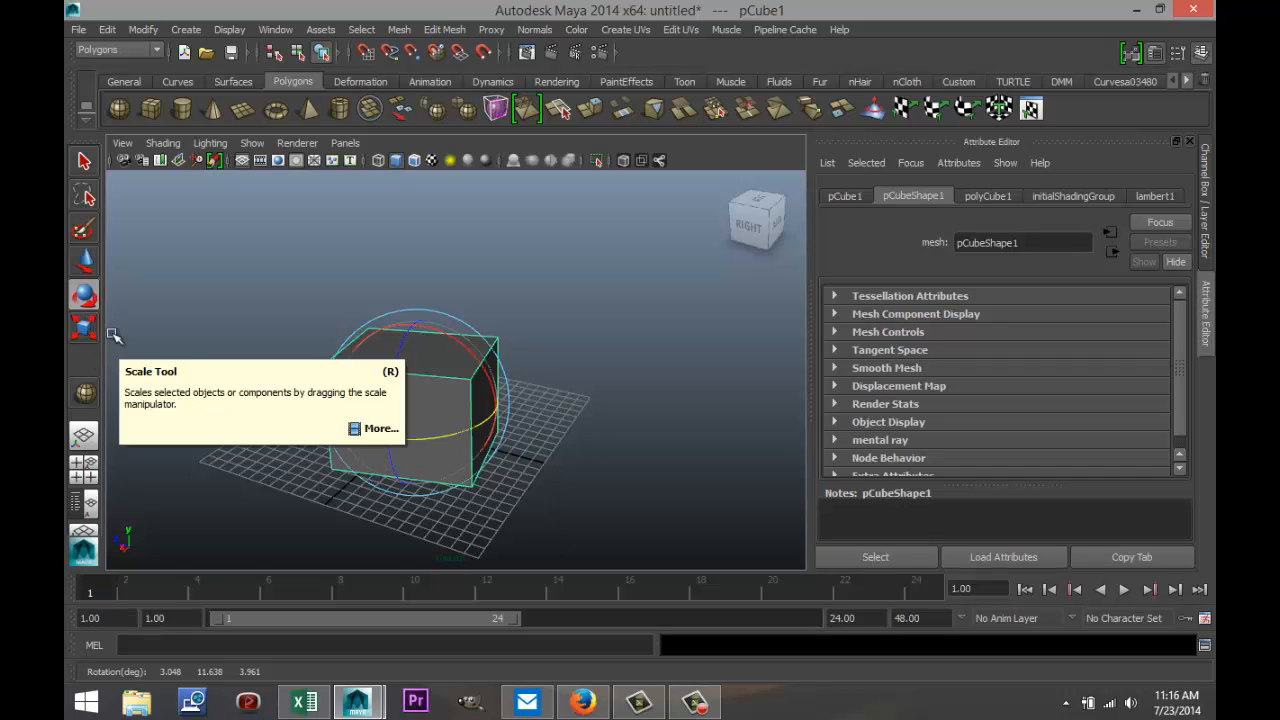
- Scale the cube to about 1.39 in X, 0.96 in Y and 0.88 in Z, and enlarge it slightly in all directions at once
key("r")
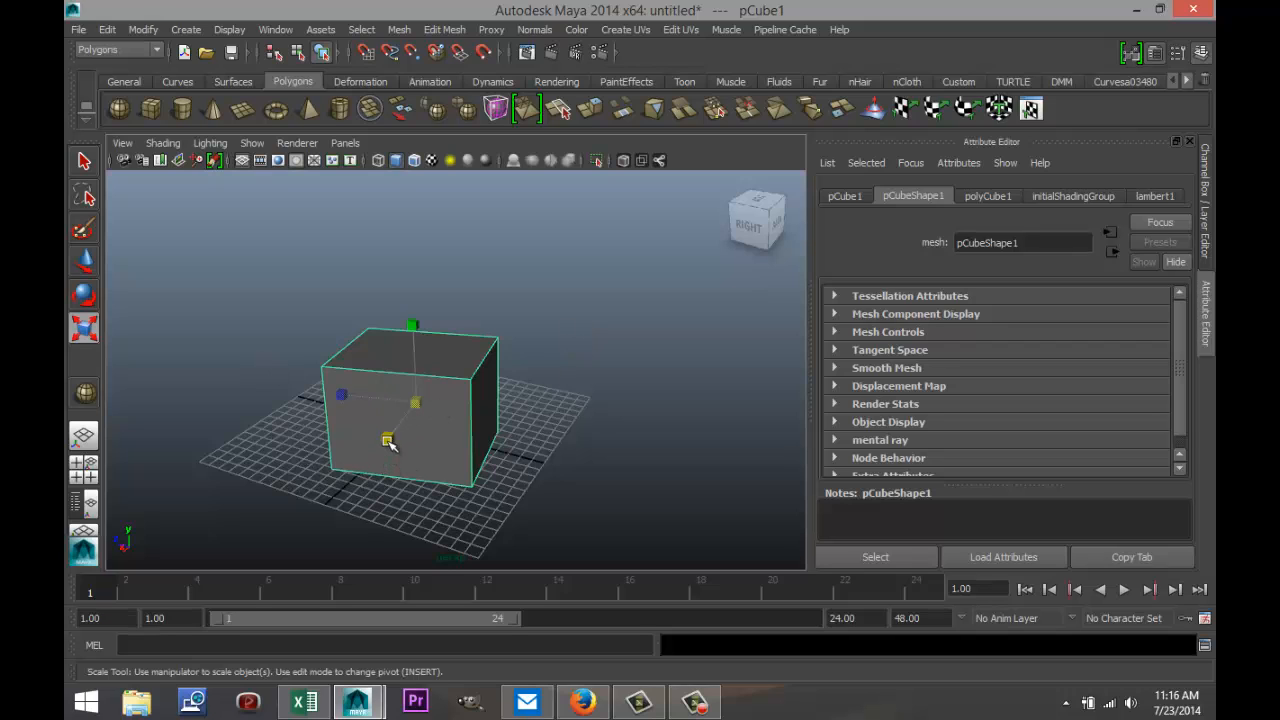
mouse_move(386, 437)
left_mouse_down()
mouse_move(329, 509)
mouse_move(384, 444)
left_mouse_up()
mouse_move(342, 397)
left_mouse_down()
mouse_move(271, 386)
mouse_move(357, 414)
left_mouse_up()
mouse_move(412, 330)
left_mouse_down()
mouse_move(410, 262)
mouse_move(420, 333)
left_mouse_up()
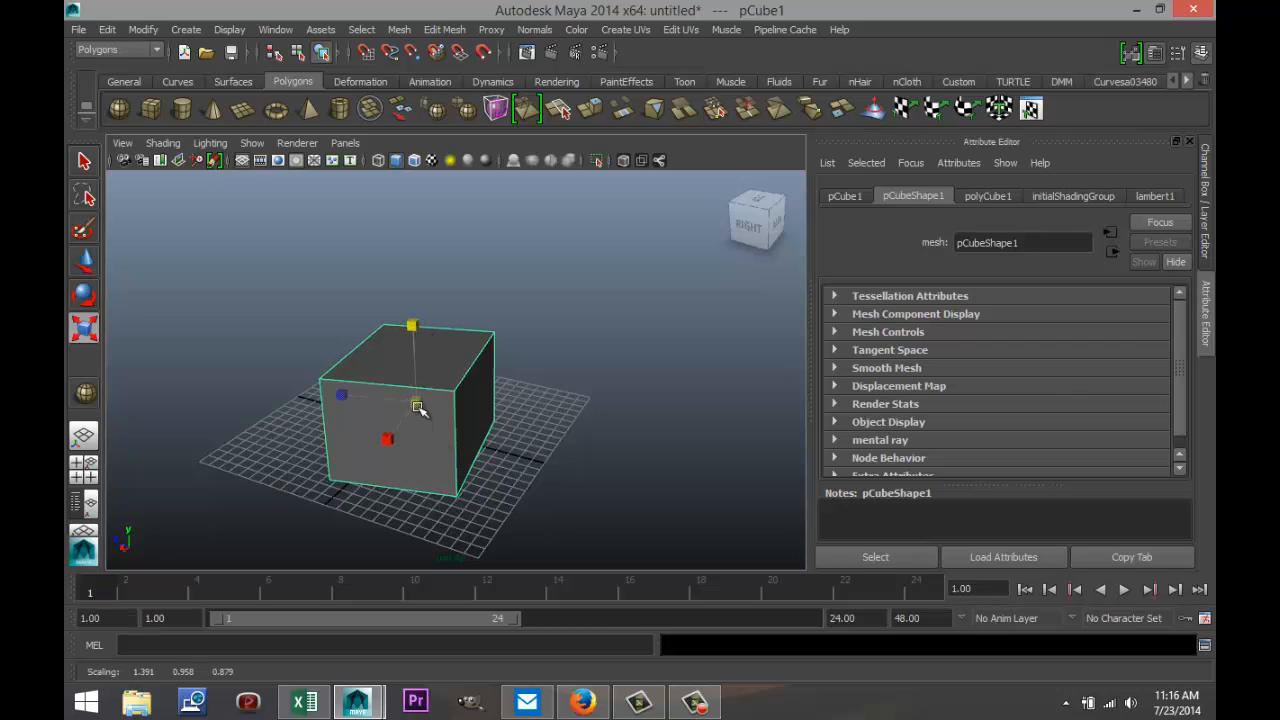
left_click_drag(417, 404, 428, 434)
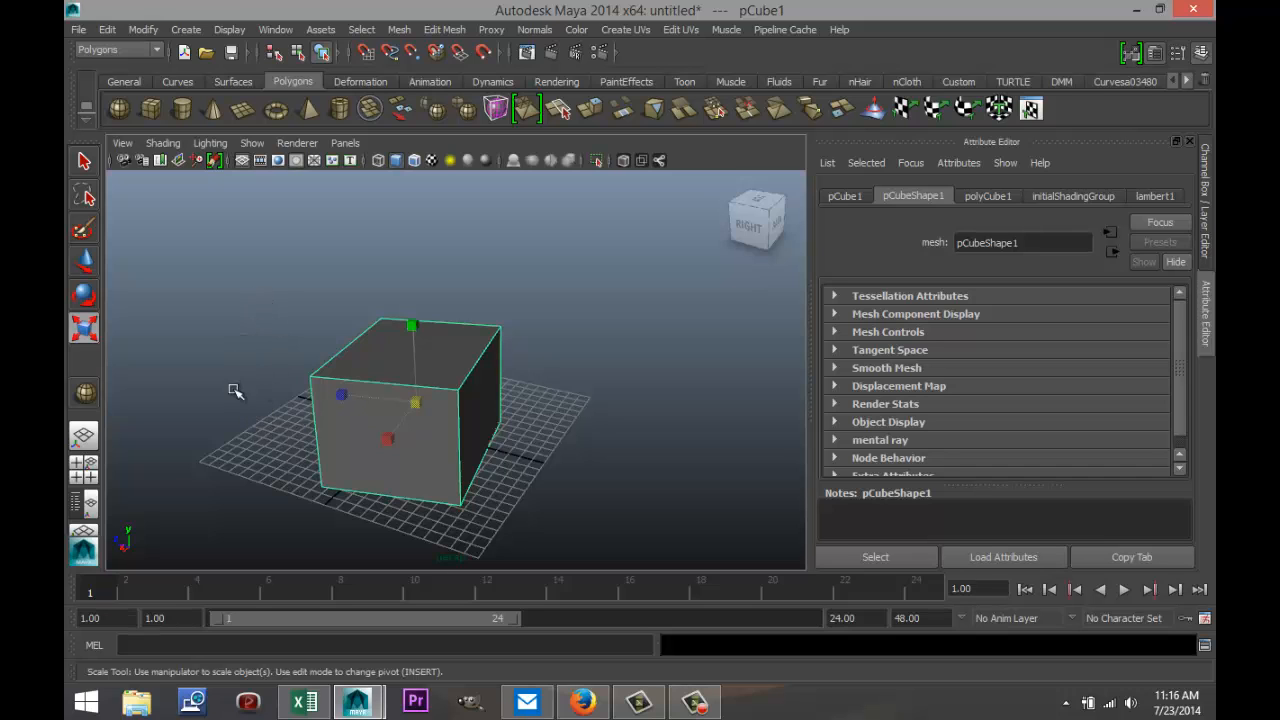
left_click_drag(234, 391, 185, 389, "alt")
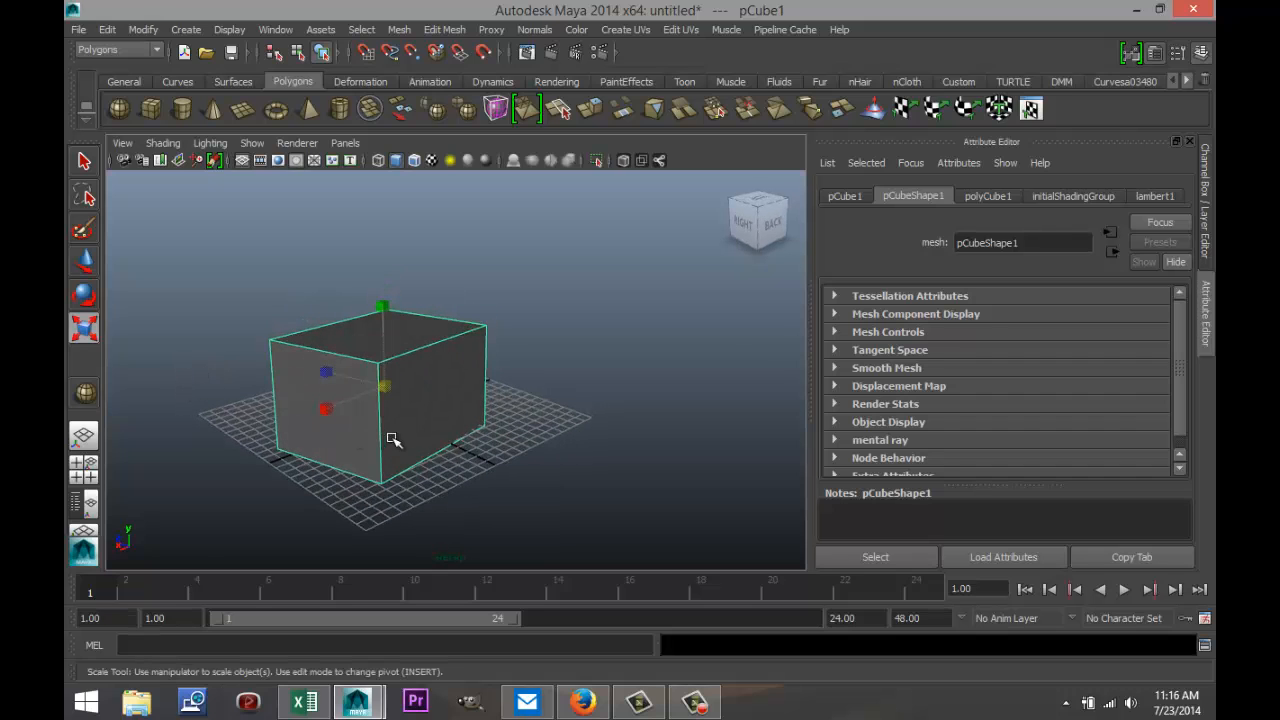
- Scale the cube freehand with the Scale tool to about 2.82 in X, 1.04 in Y and 1.63 in Z
scroll(400, 435, "down", 3)
middle_click_drag(408, 429, 443, 405, "alt")
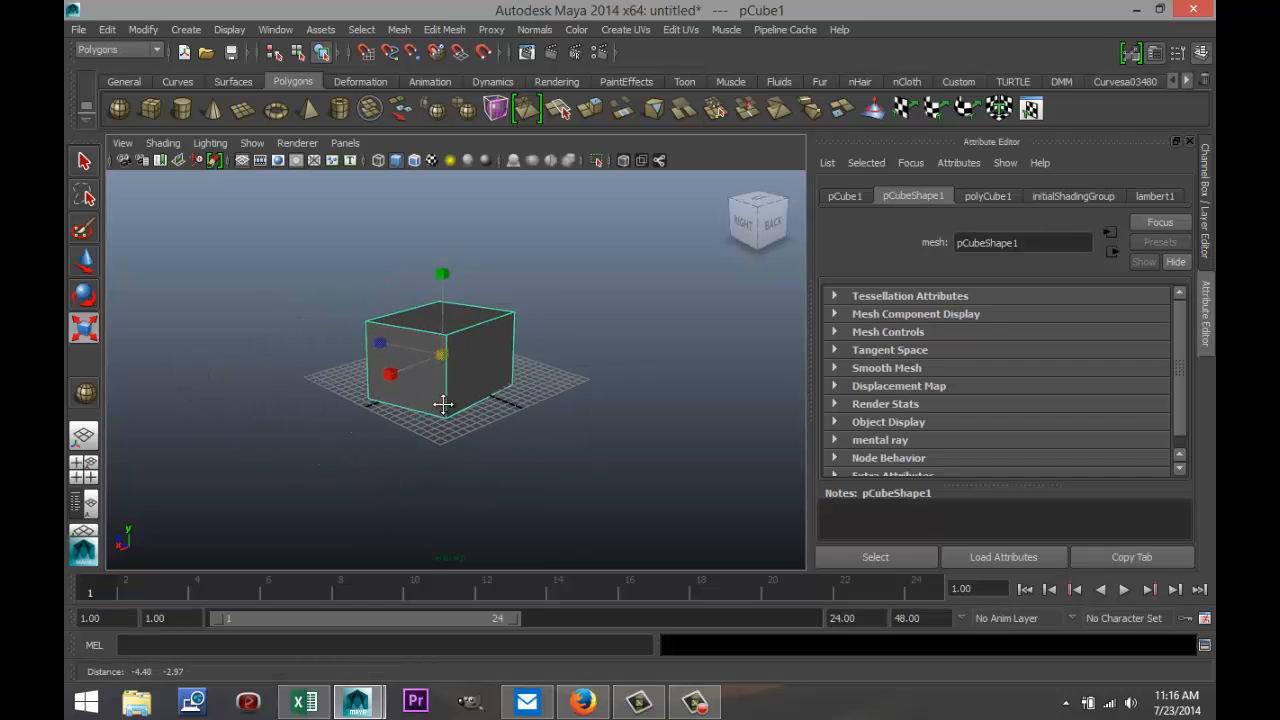
scroll(444, 406, "up", 3)
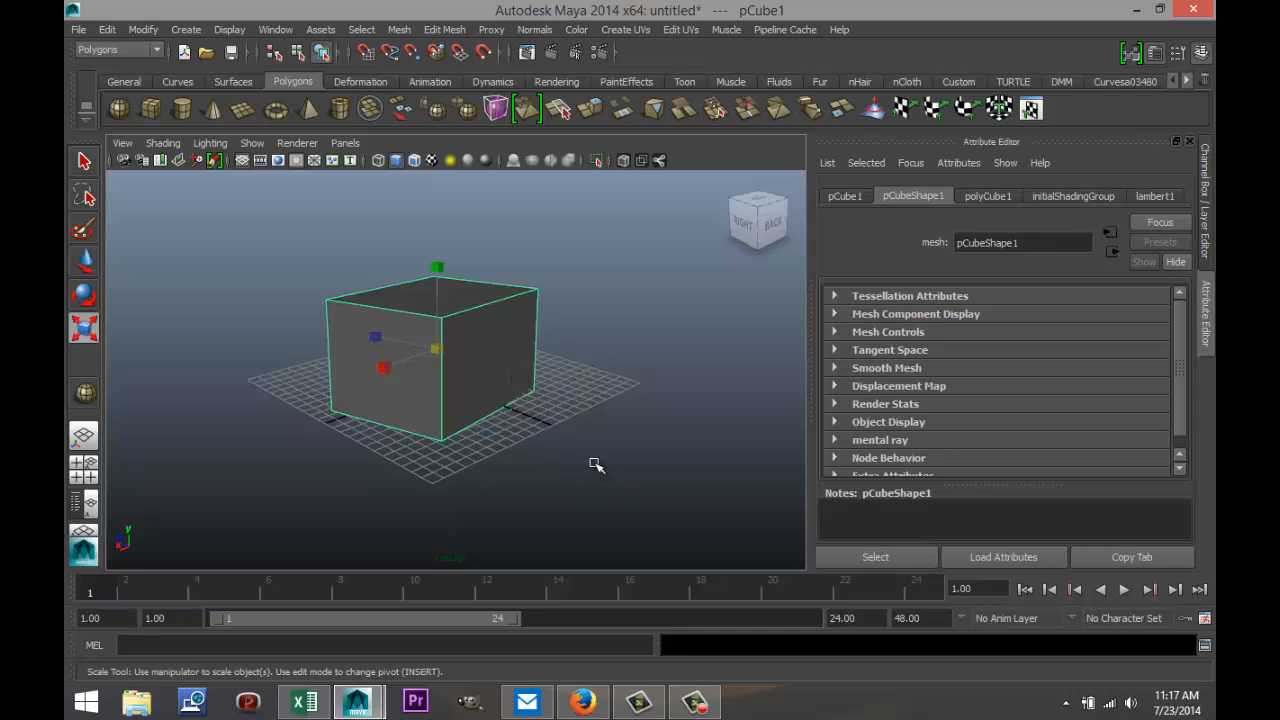
mouse_move(594, 464)
left_mouse_down("alt")
mouse_move(603, 483)
mouse_move(603, 451)
mouse_move(609, 469)
left_mouse_up("alt")
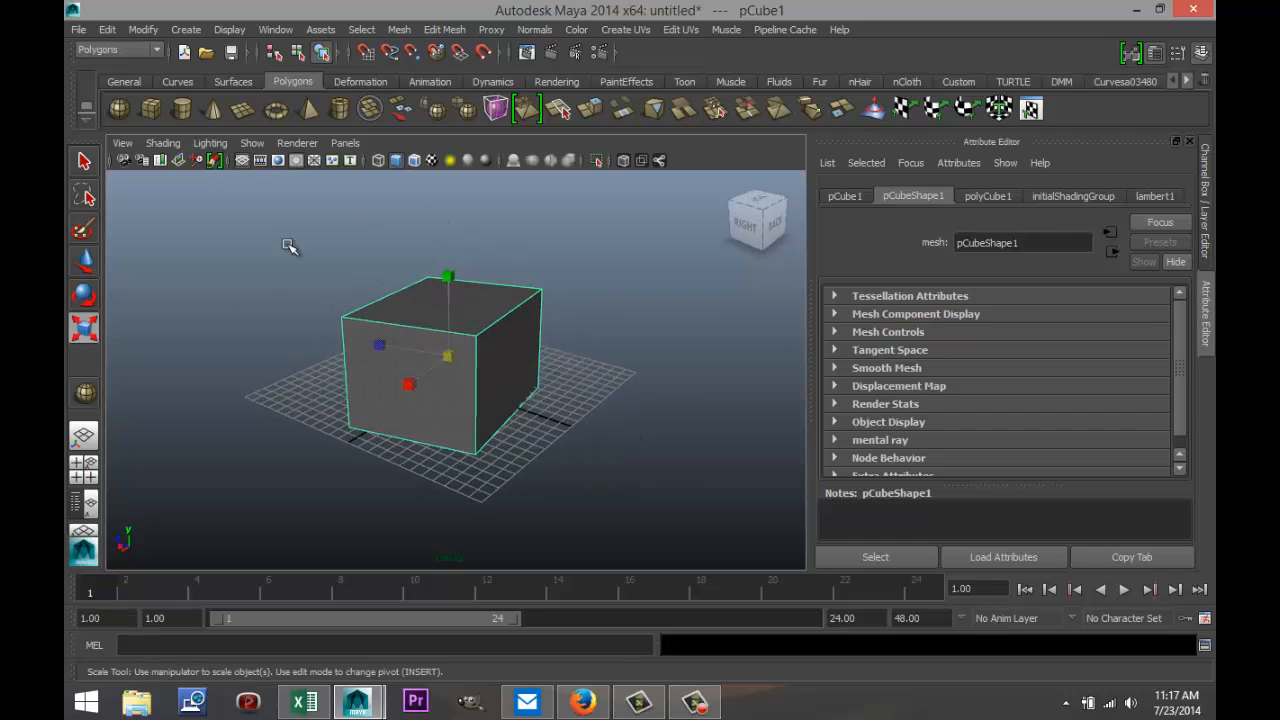
left_click(630, 420)
left_click(472, 331)
left_click_drag(408, 385, 394, 408)
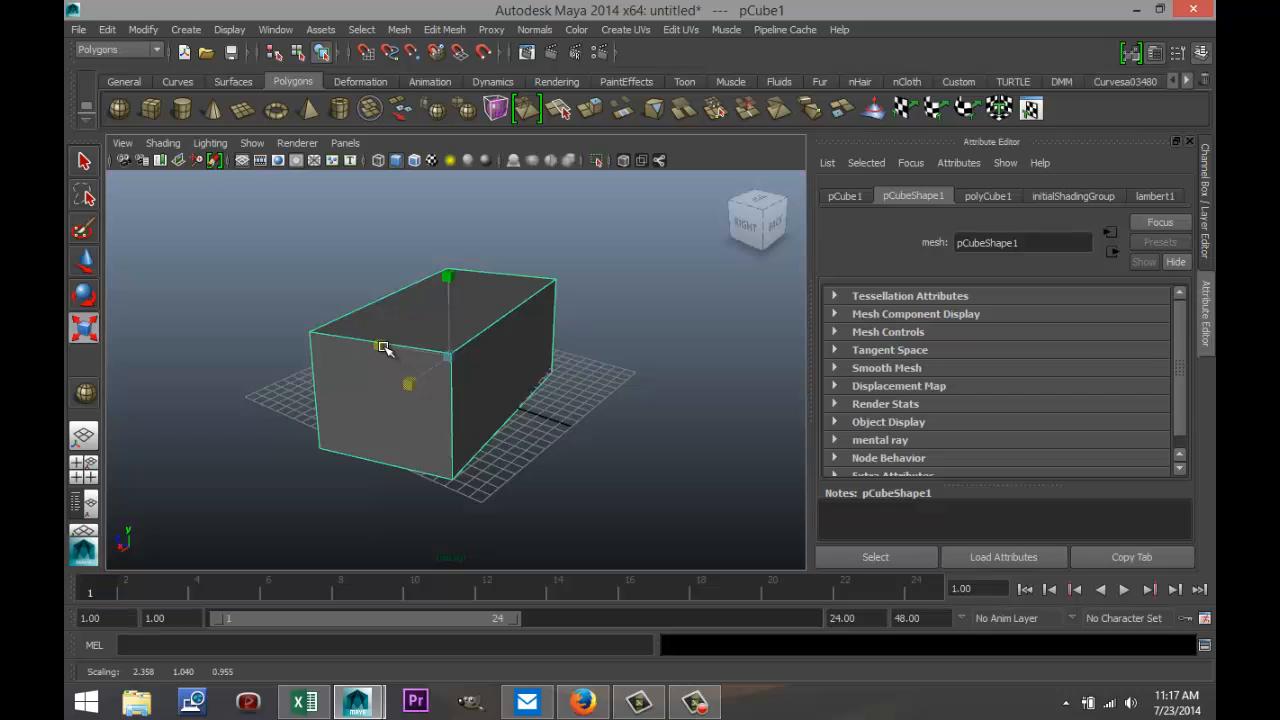
left_click_drag(383, 346, 318, 341)
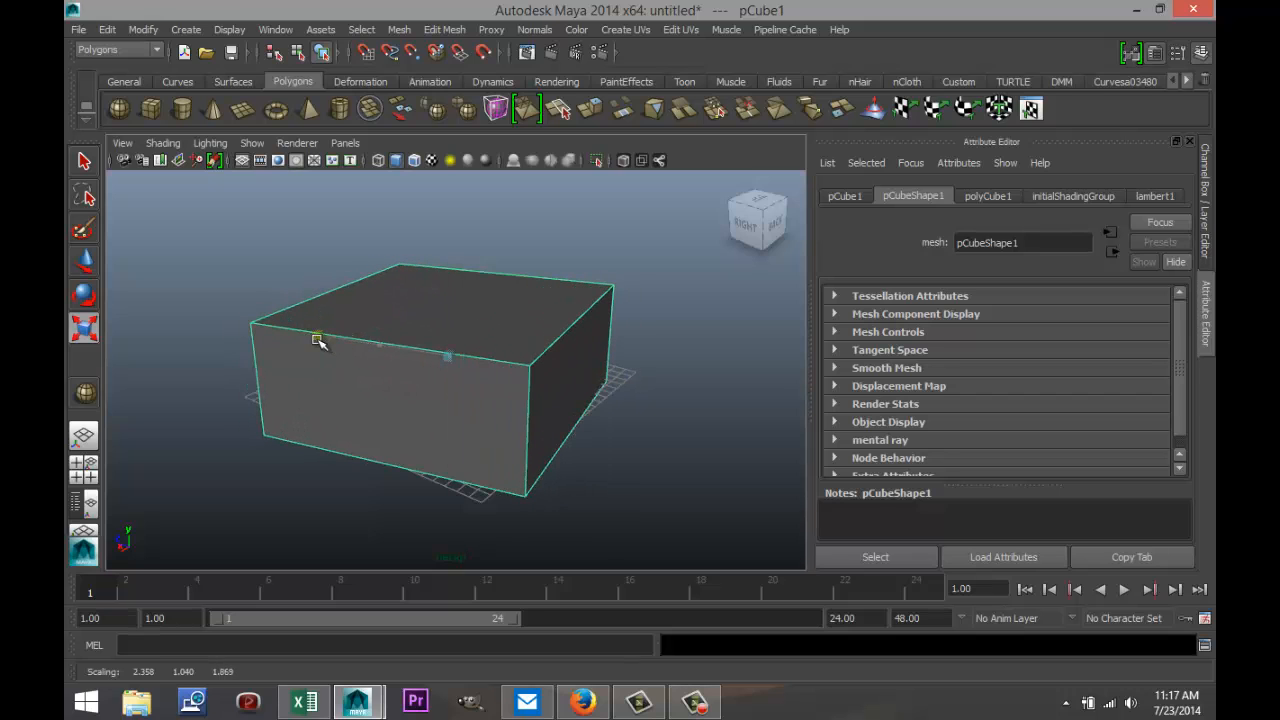
mouse_move(411, 381)
left_mouse_down()
mouse_move(443, 363)
mouse_move(406, 392)
left_mouse_up()
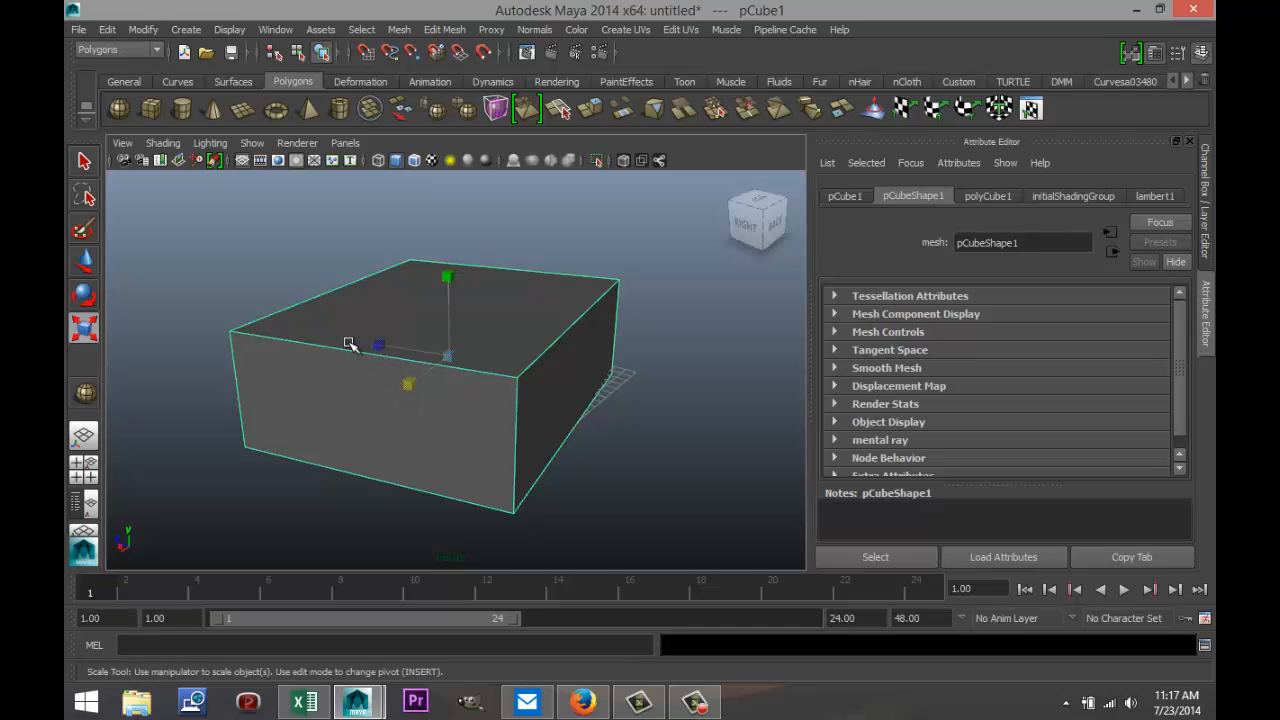
left_click(398, 375)
left_click(469, 411)
mouse_move(383, 354)
left_mouse_down()
mouse_move(371, 351)
mouse_move(380, 357)
left_mouse_up()
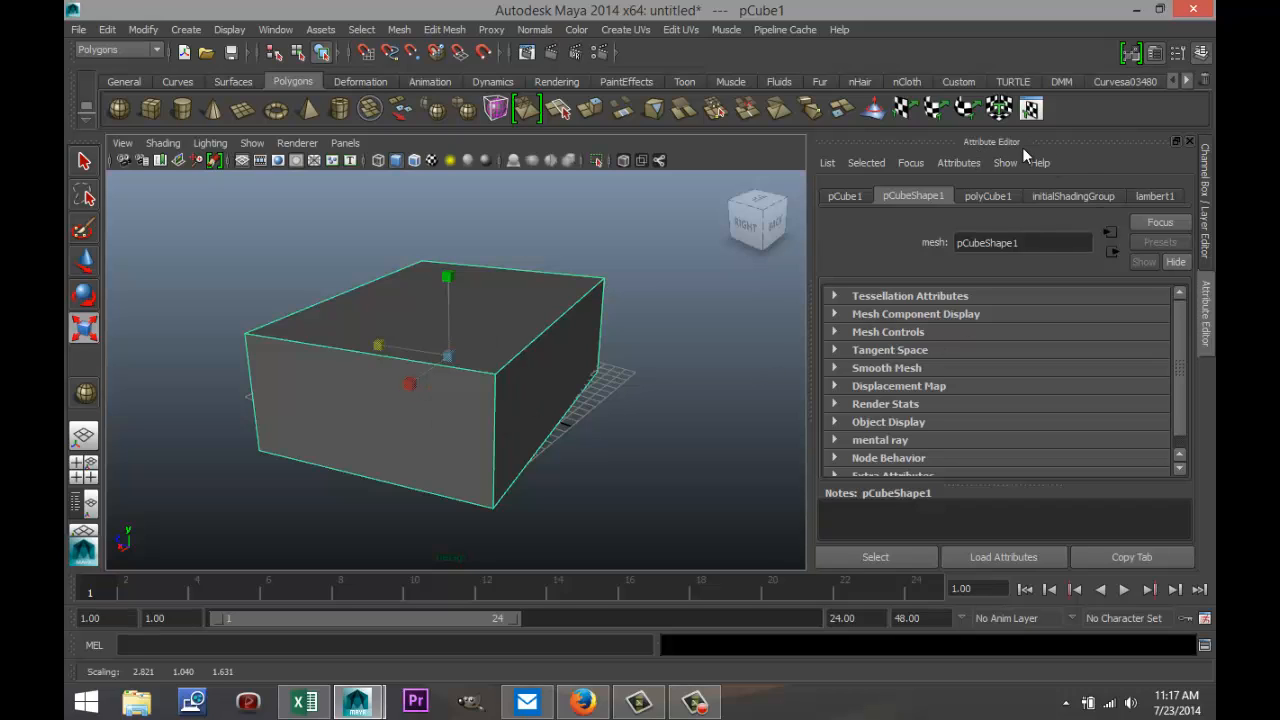
- Show and hide the Modeling Toolkit, reselect the cube with the toolkit open, and bring back the Attribute Editor
left_click(1130, 53)
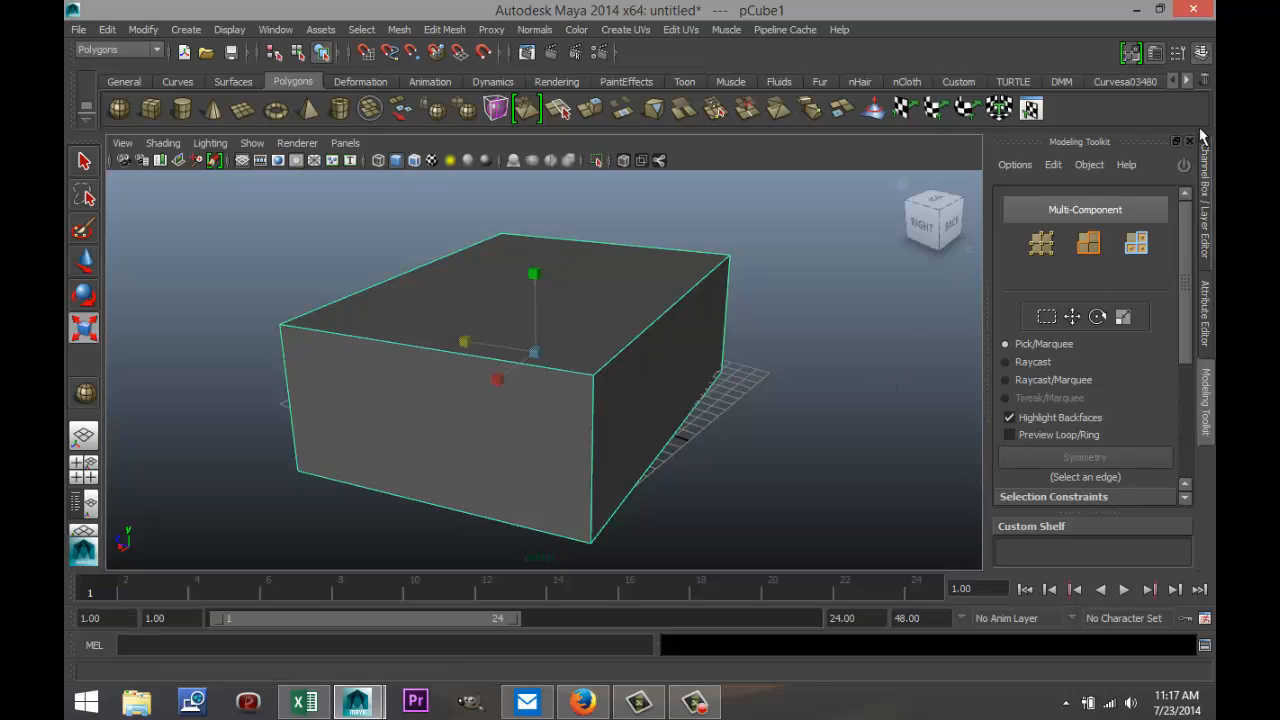
left_click(1130, 53)
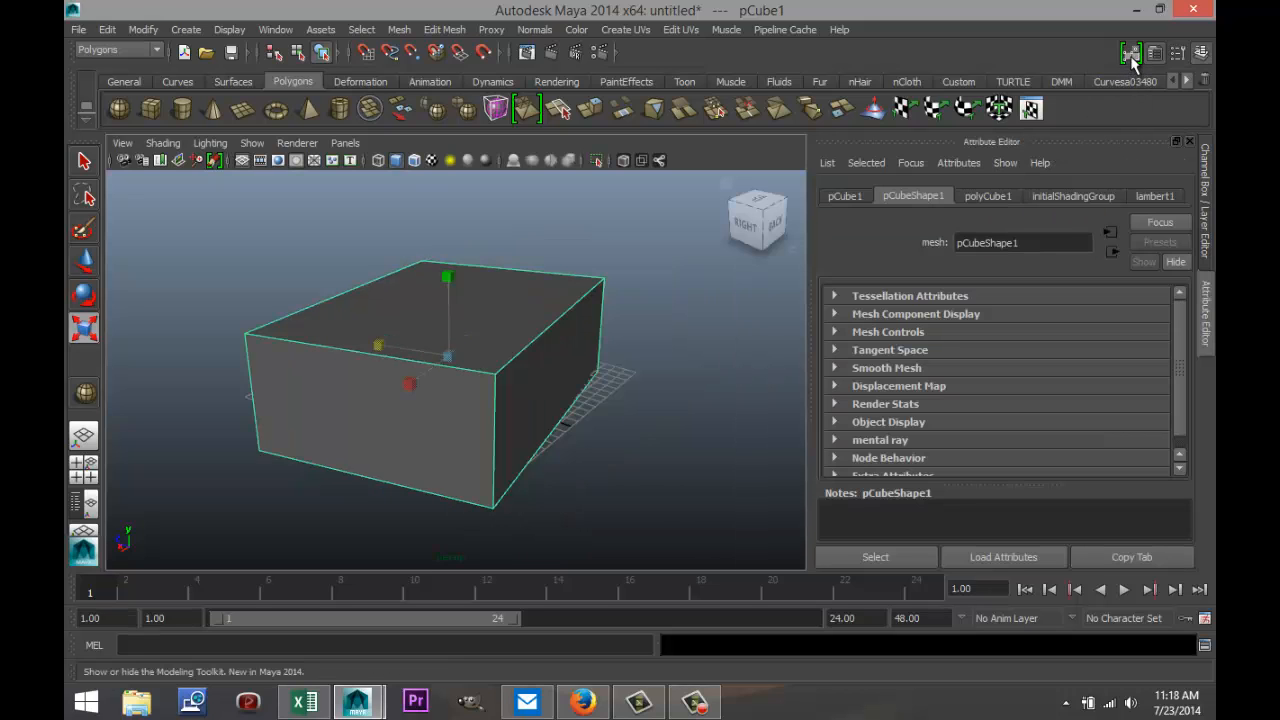
left_click(1130, 53)
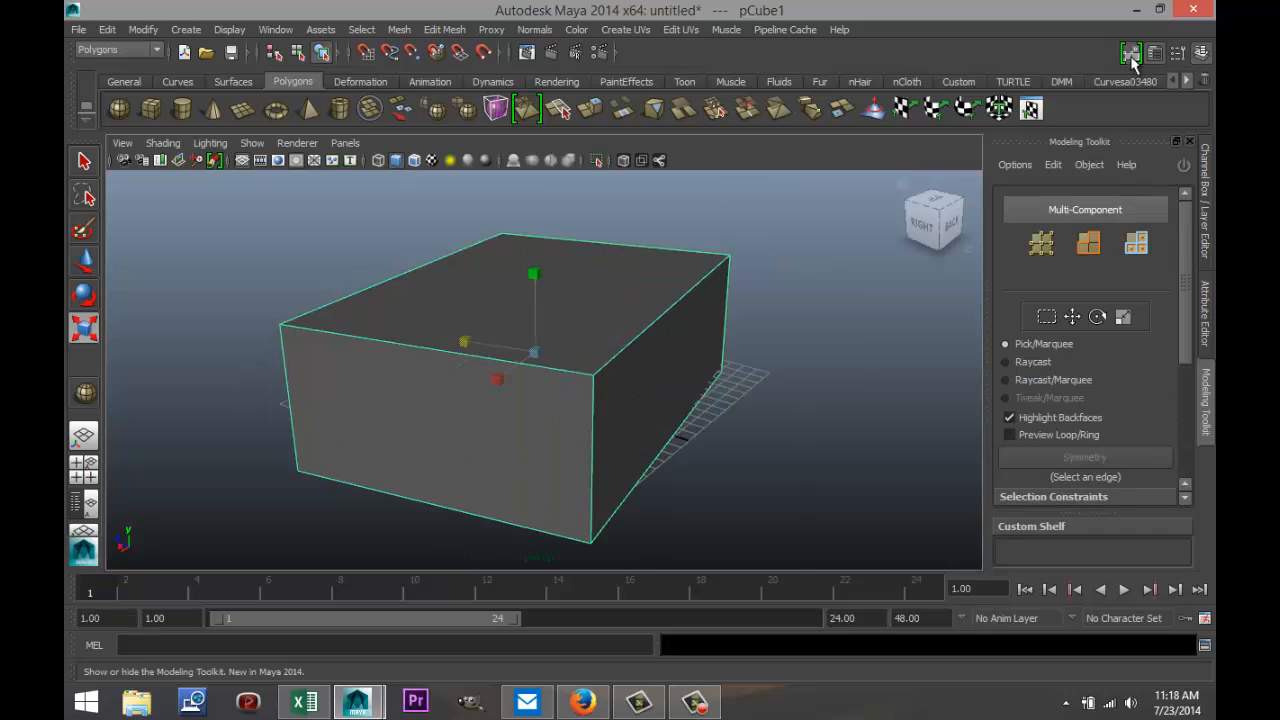
left_click(807, 423)
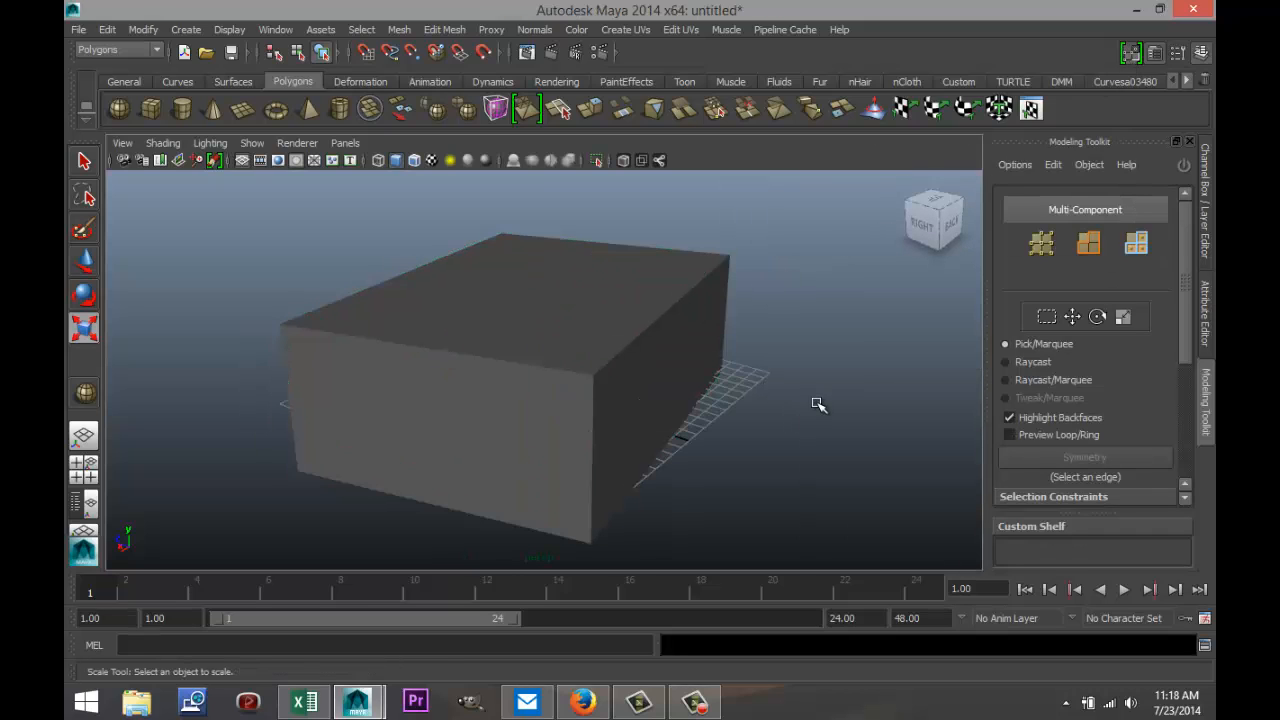
left_click(617, 339)
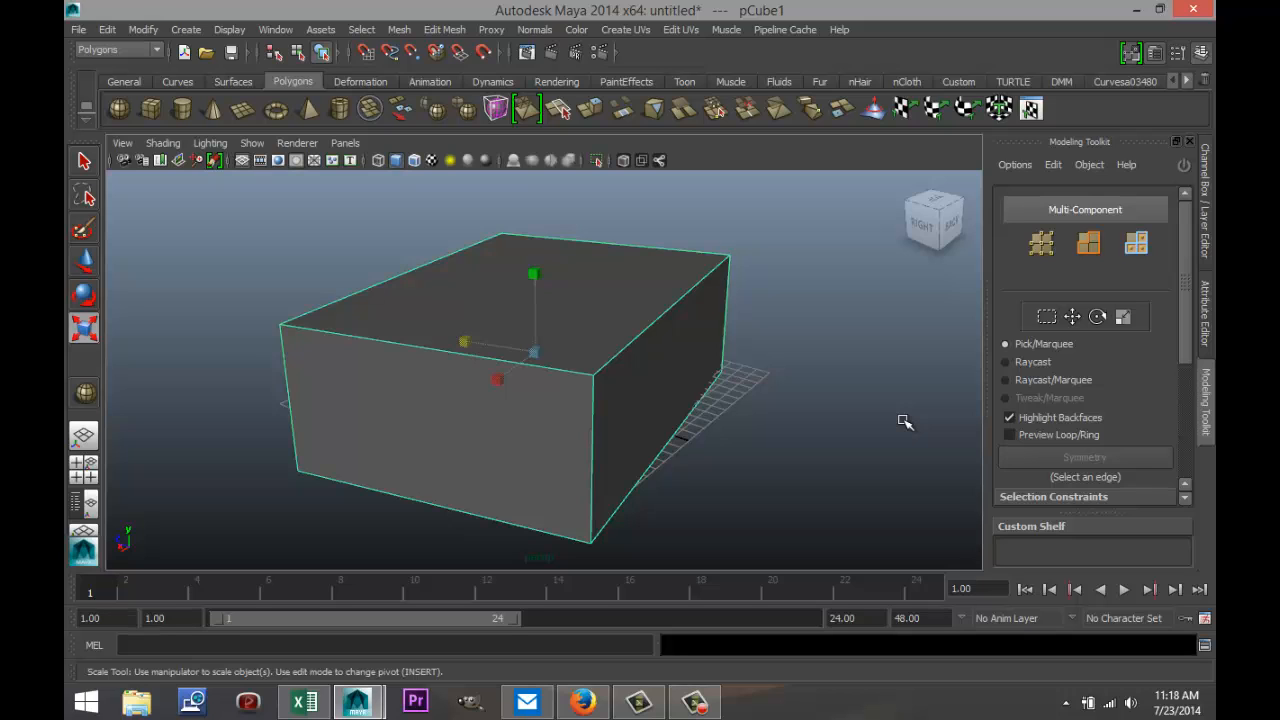
key("ctrl+a")
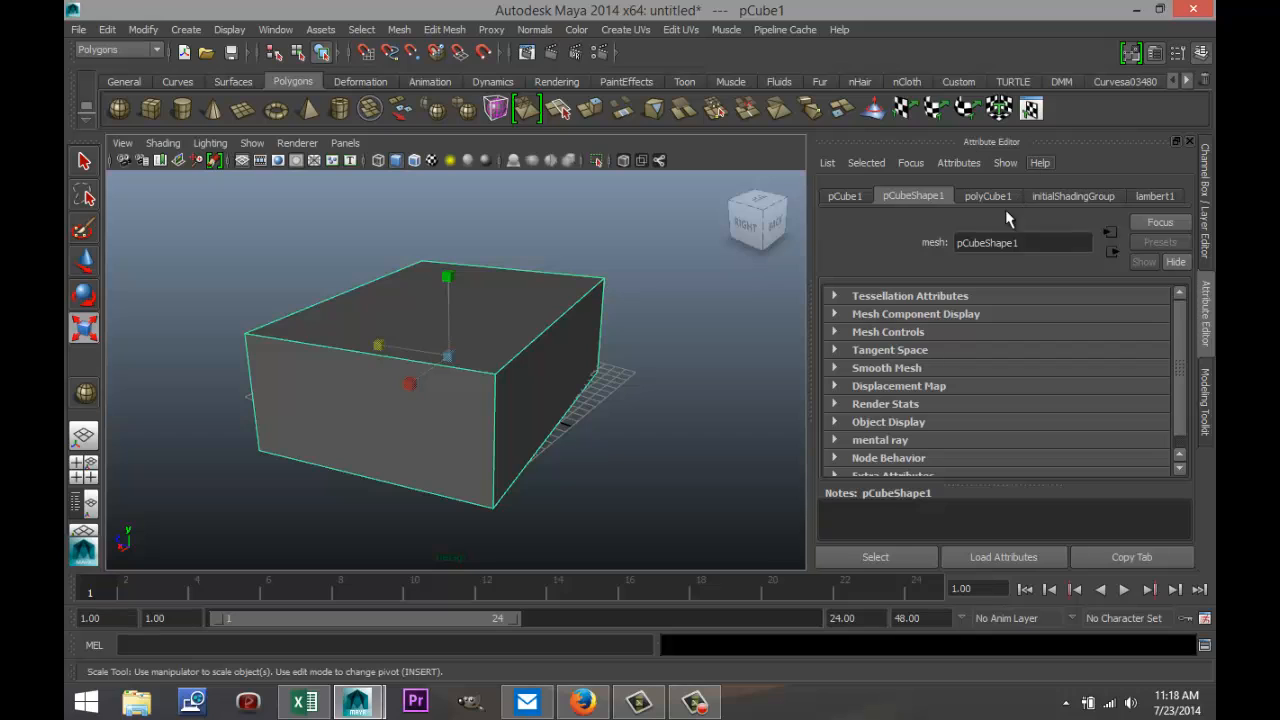
- Reselect the cube and adjust its polyCube1 dimensions to width 9.454, height 9.454 and depth 10.565
left_click(655, 447)
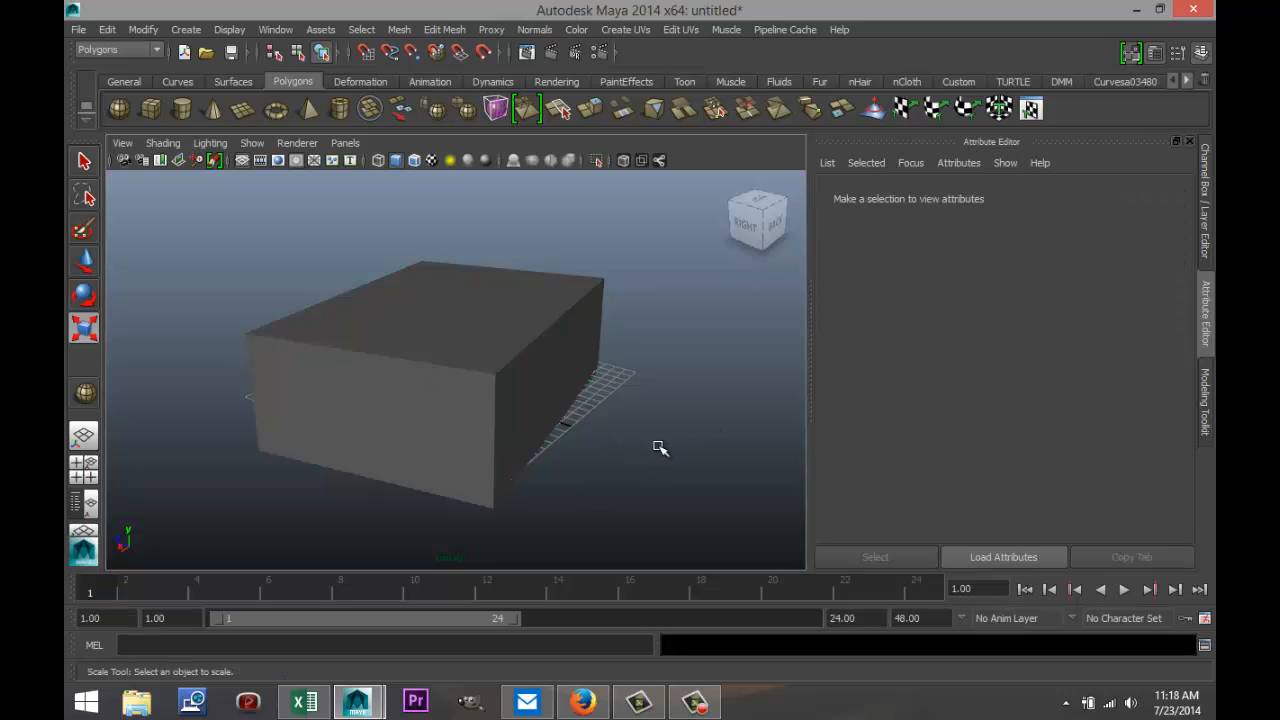
left_click(456, 336)
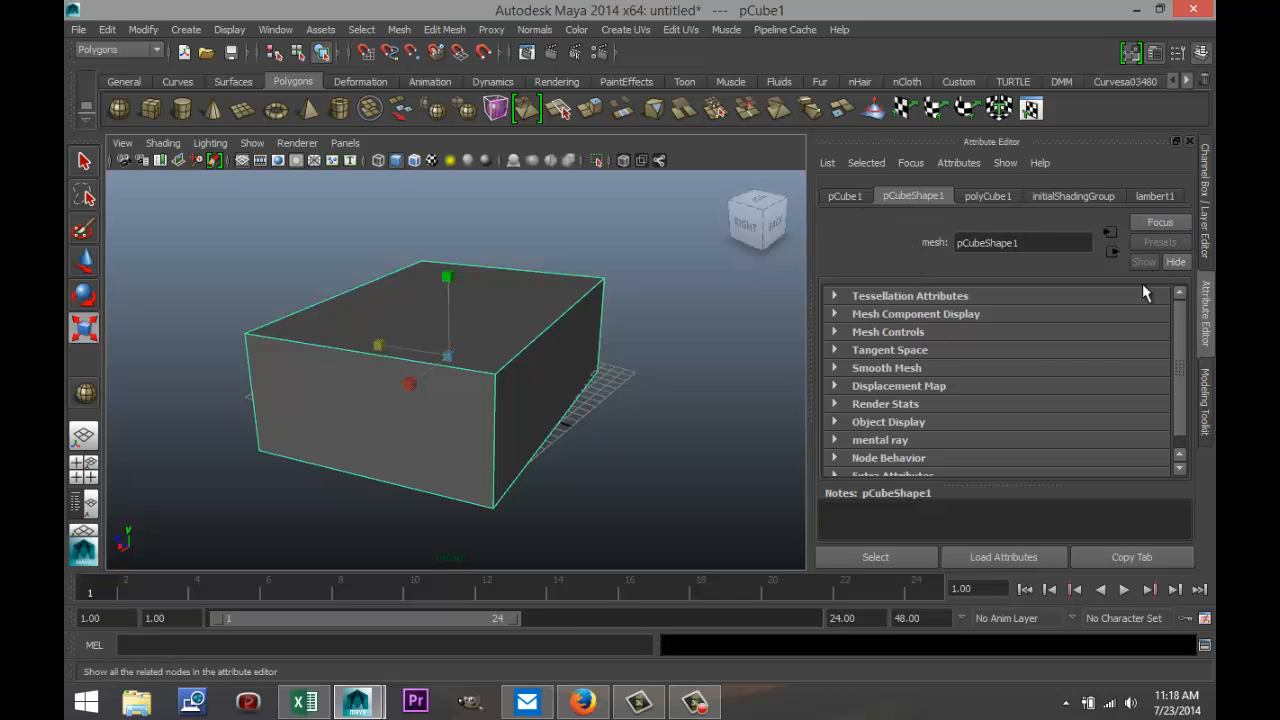
left_click(998, 196)
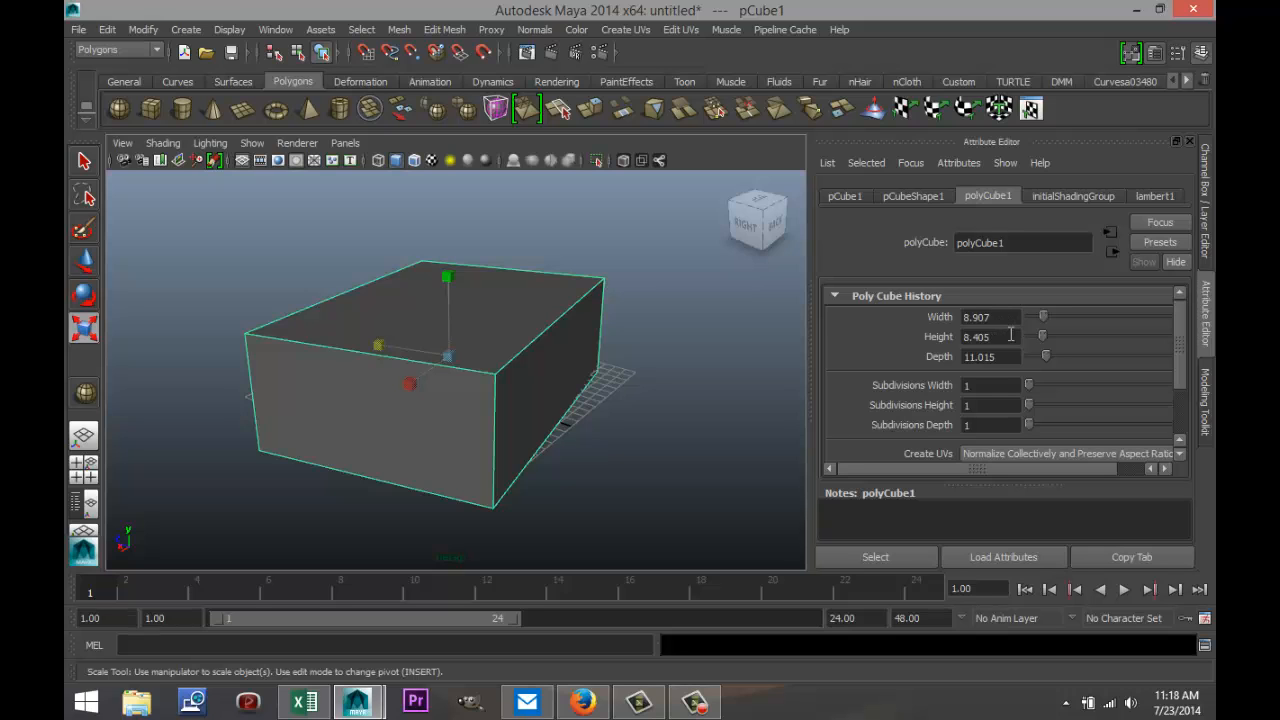
left_click_drag(1042, 317, 1038, 370)
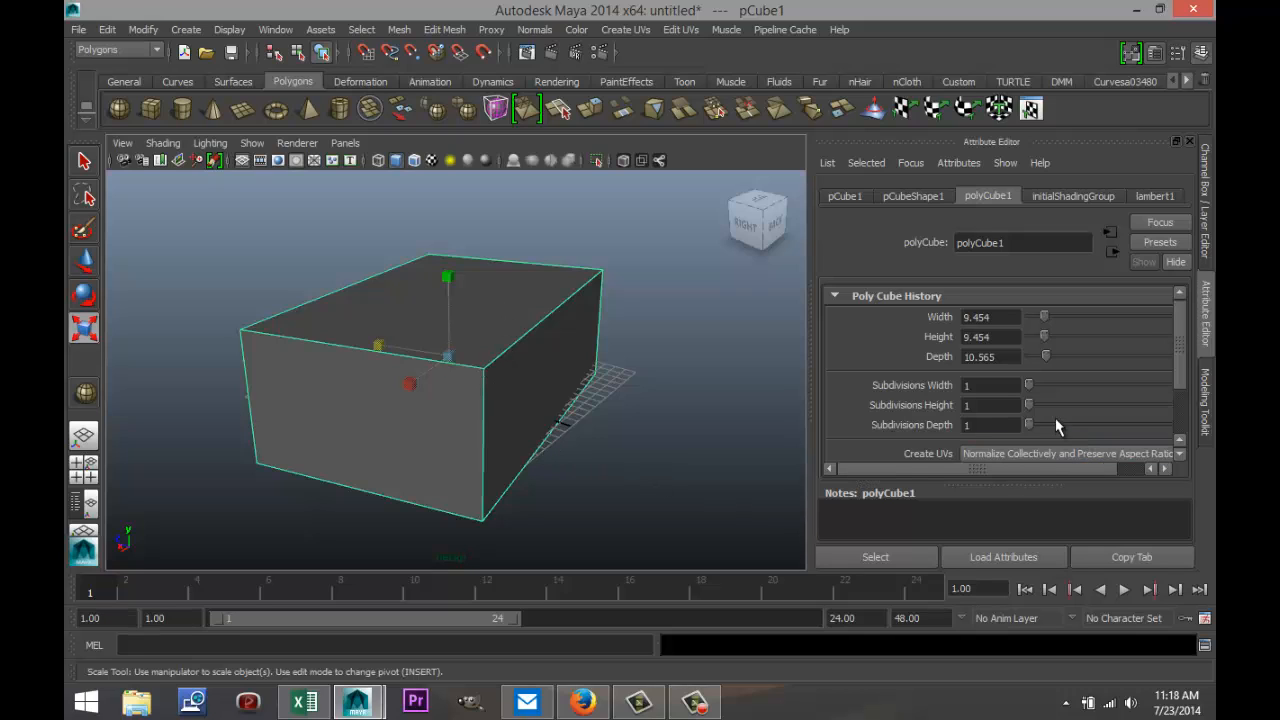
- Try subdivisions of 9 in width, 6 in height and 9 in depth on the cube, and reset all three to 1
left_click_drag(1032, 406, 1054, 426)
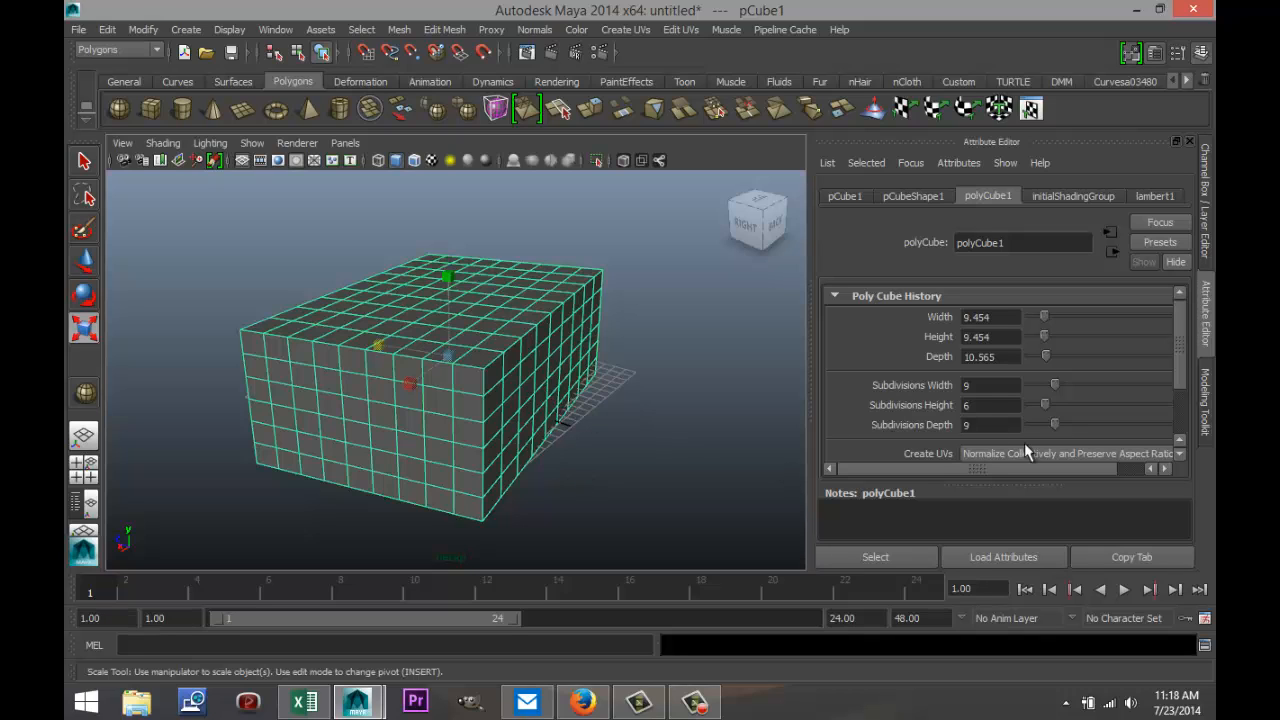
left_click_drag(1055, 424, 1029, 385)
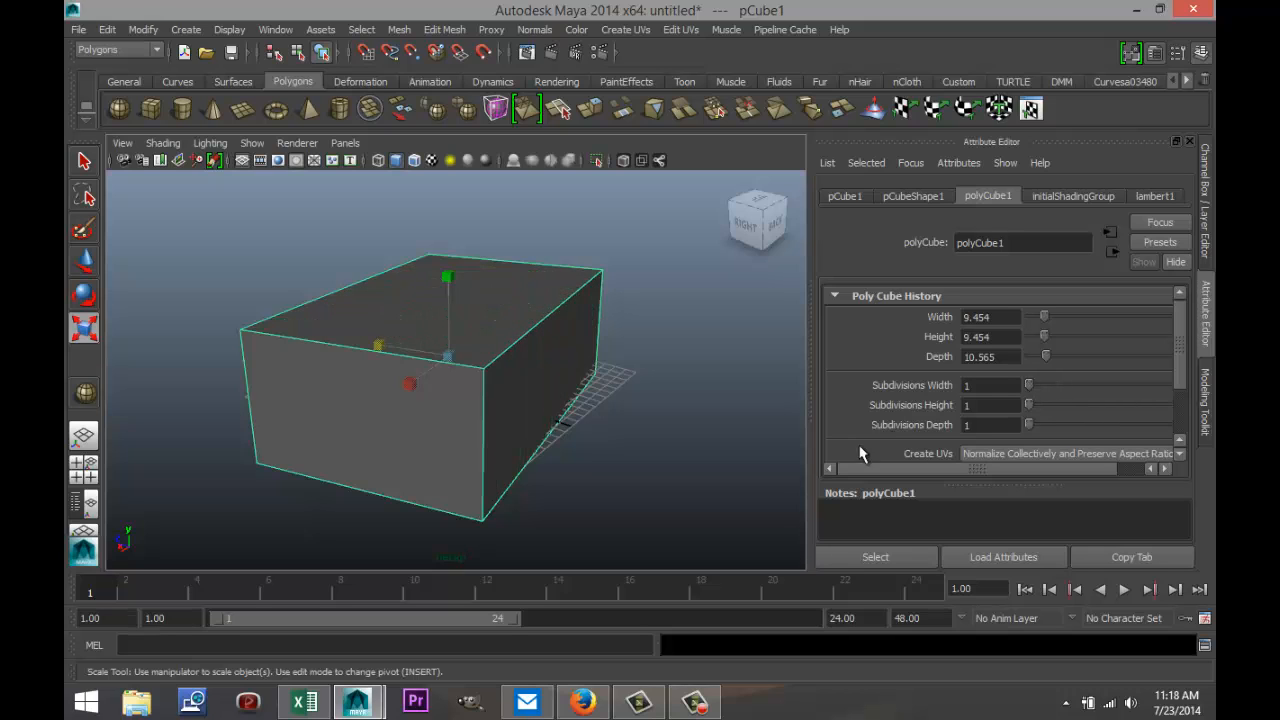
- Select the cube's top face in Face mode and lower it slightly along Y with the Move tool
right_click(500, 311)
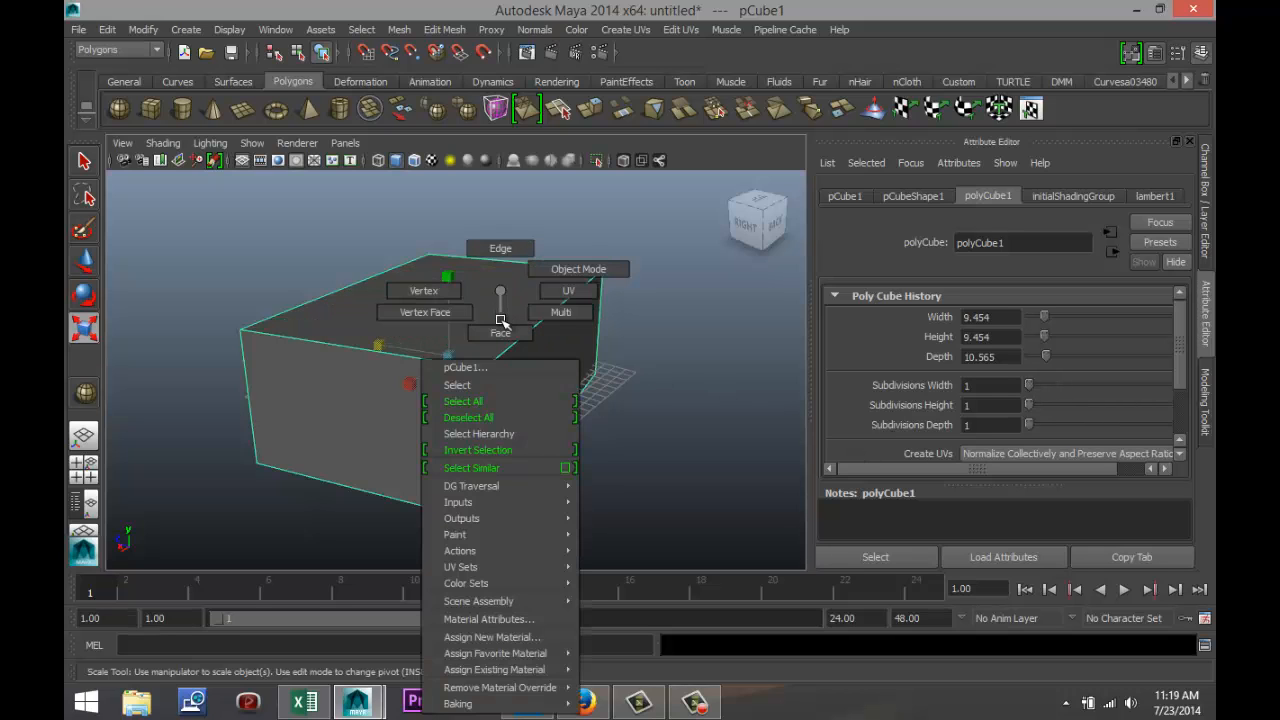
left_click(500, 331)
left_click(437, 302)
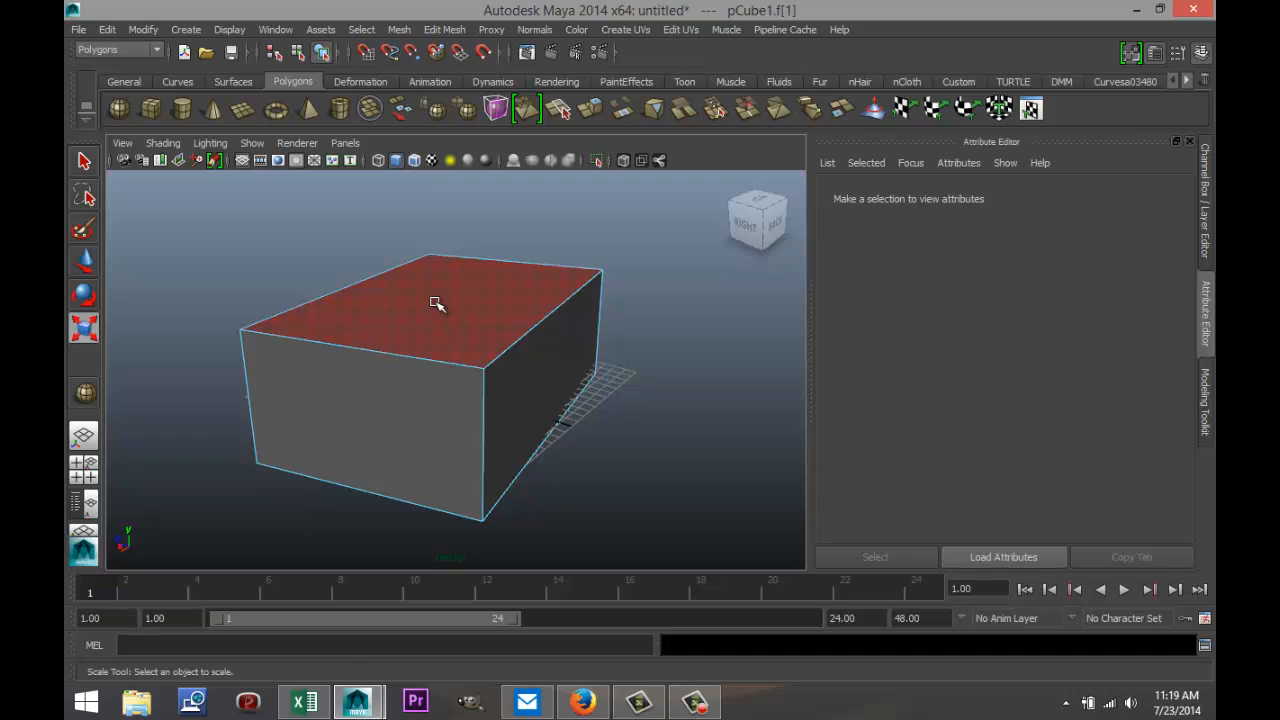
left_click(85, 263)
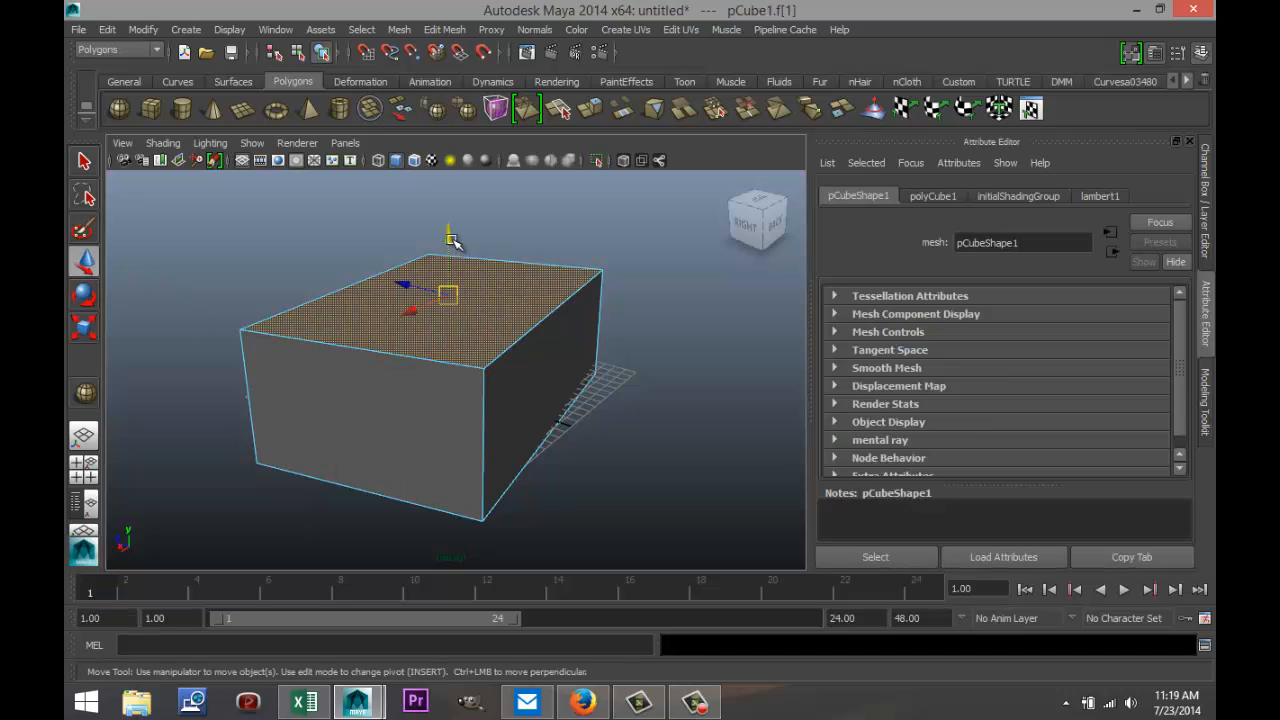
mouse_move(450, 240)
left_mouse_down()
mouse_move(451, 175)
mouse_move(450, 248)
left_mouse_up()
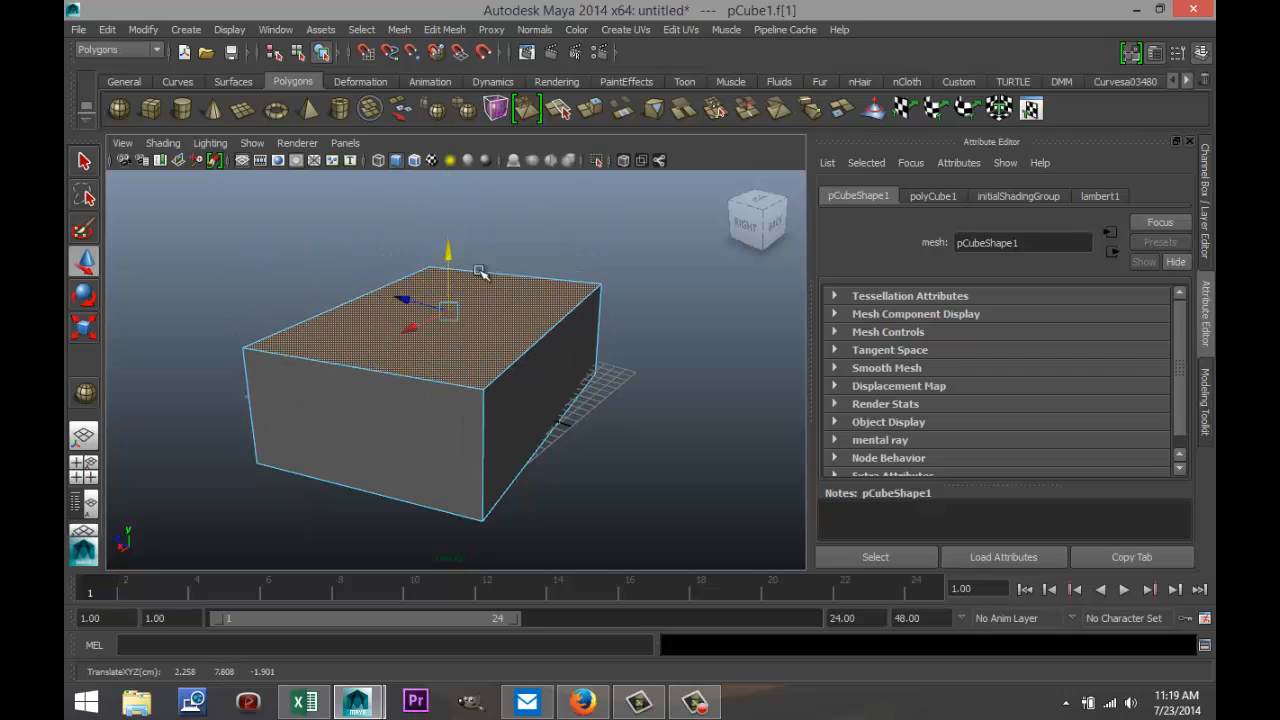
- Try setting the cube's height subdivisions to 6 in the polyCube1 attributes, and undo the change
left_click(934, 197)
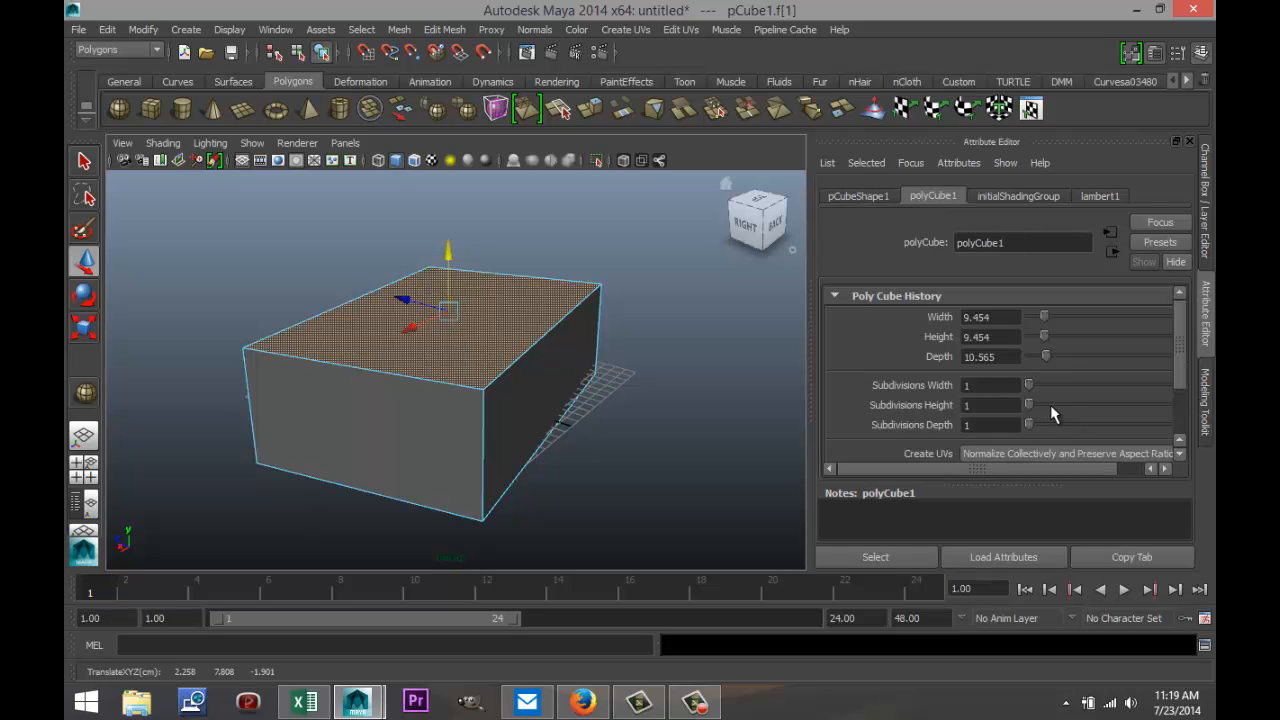
left_click_drag(1028, 403, 1046, 406)
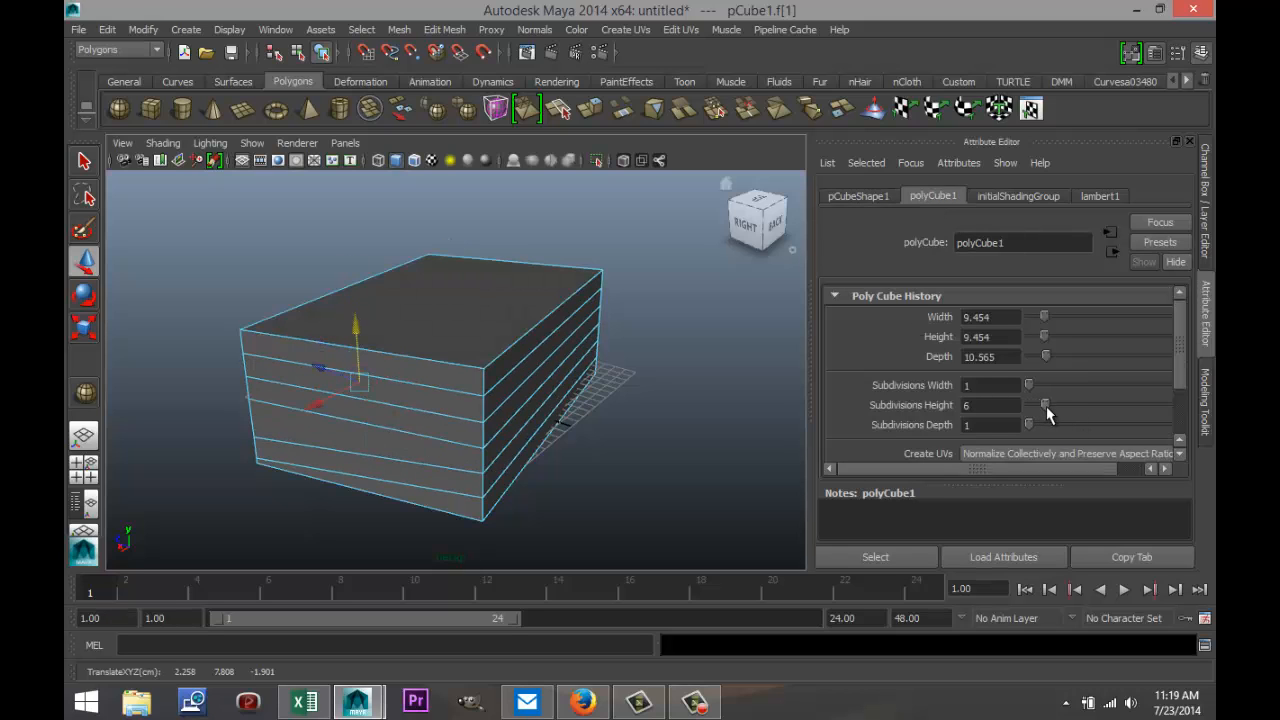
key("ctrl+z")
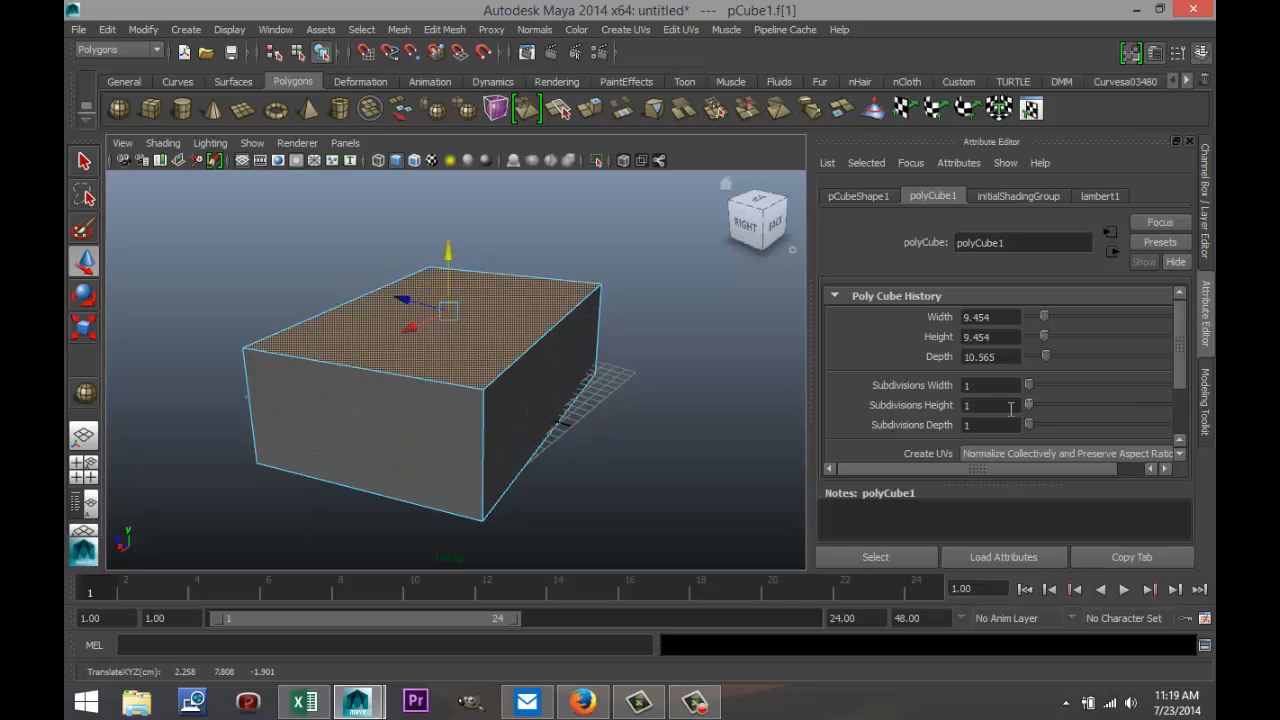
- Return to selecting the whole cube and set its subdivisions to 8 in width, 9 in height and 9 in depth
left_click(691, 457)
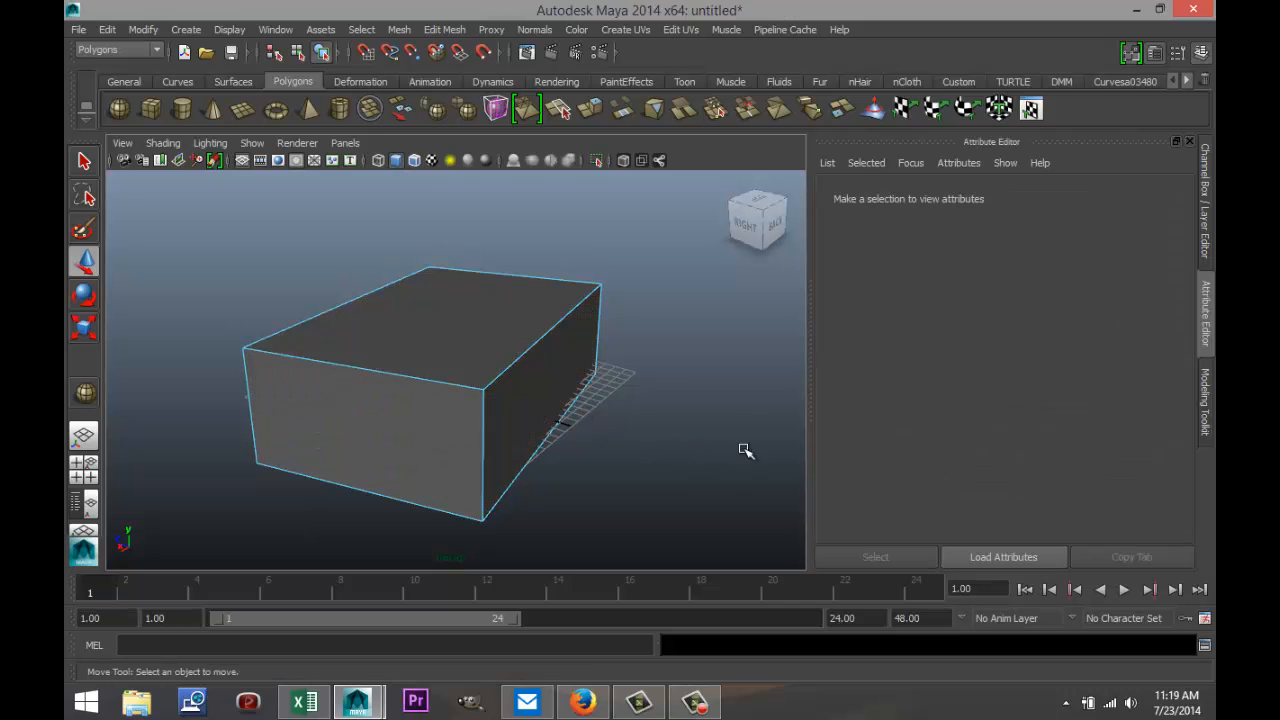
right_click(499, 332)
left_click(497, 330)
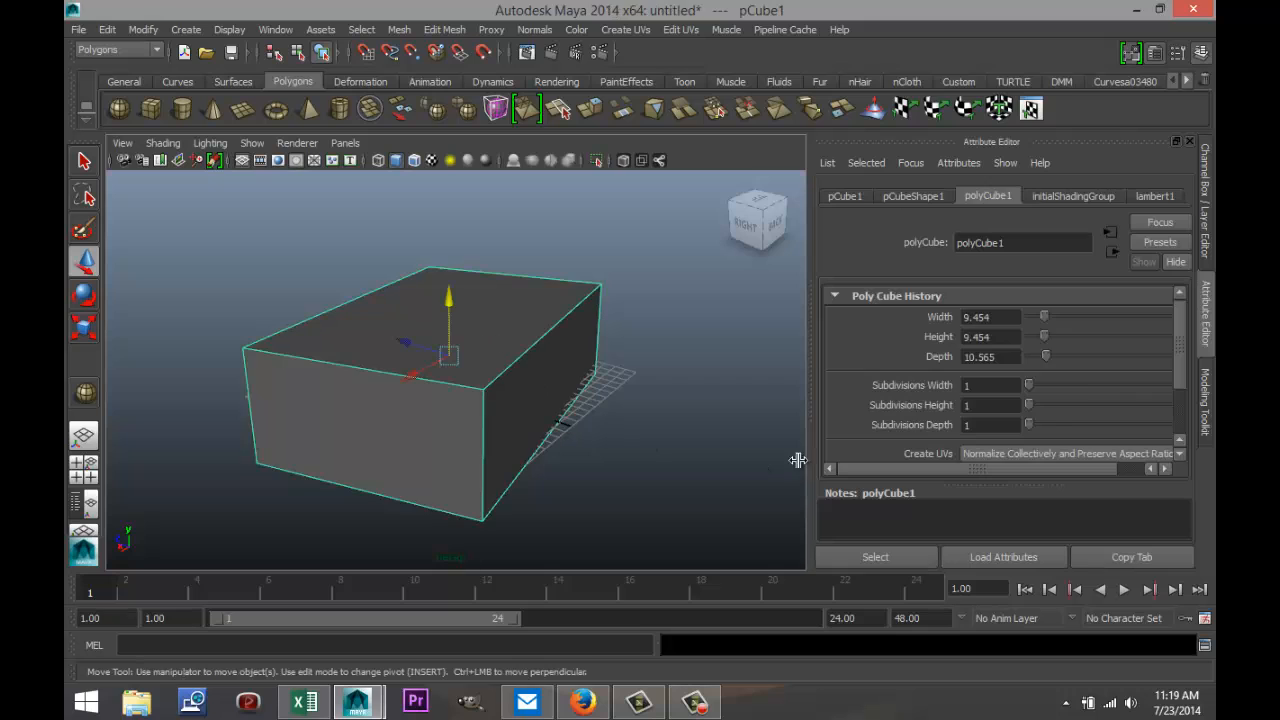
left_click_drag(1036, 385, 1057, 424)
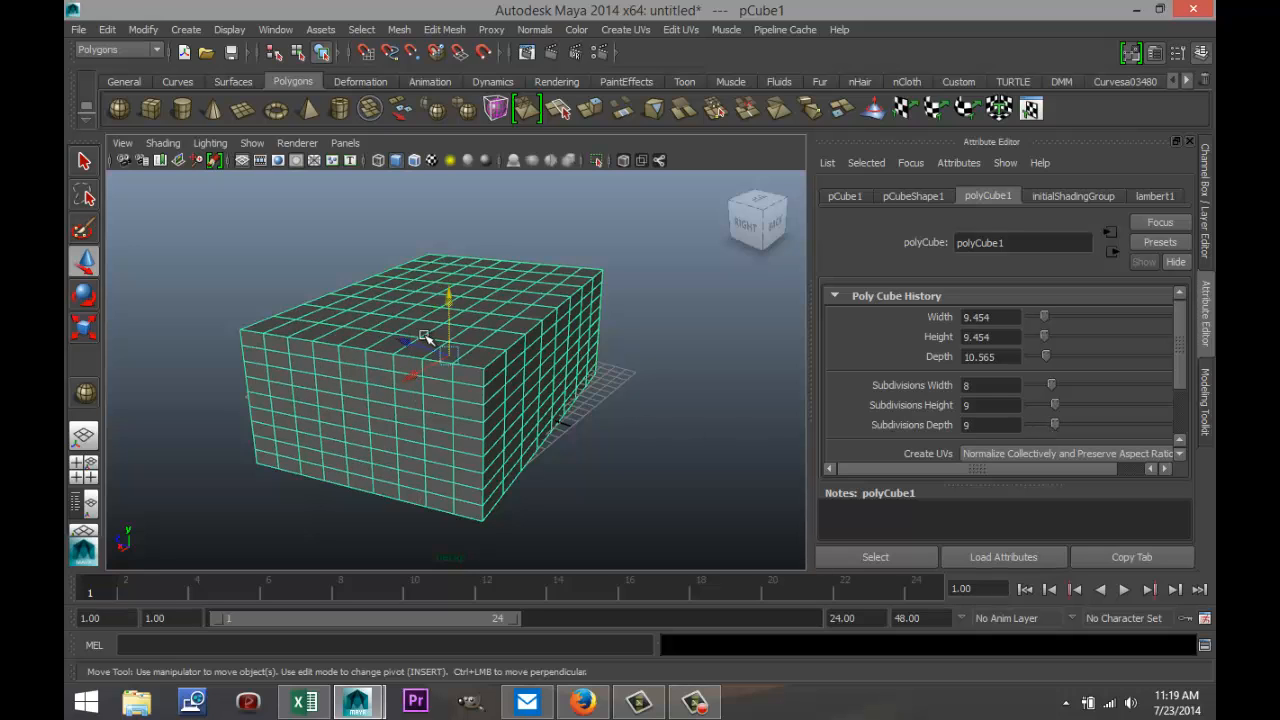
- Select a single face in the middle of the cube's top, raise it about 1.1 along Y, and undo that move
right_click_drag(416, 313, 416, 335)
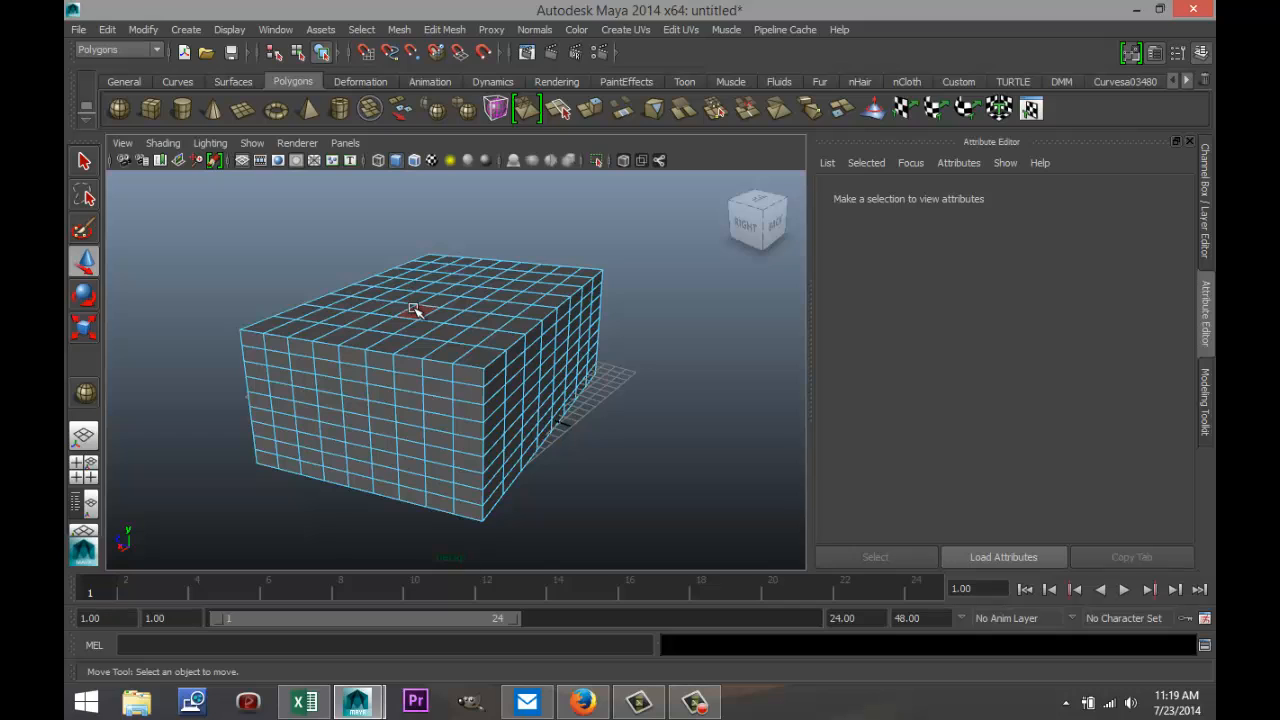
left_click(415, 310)
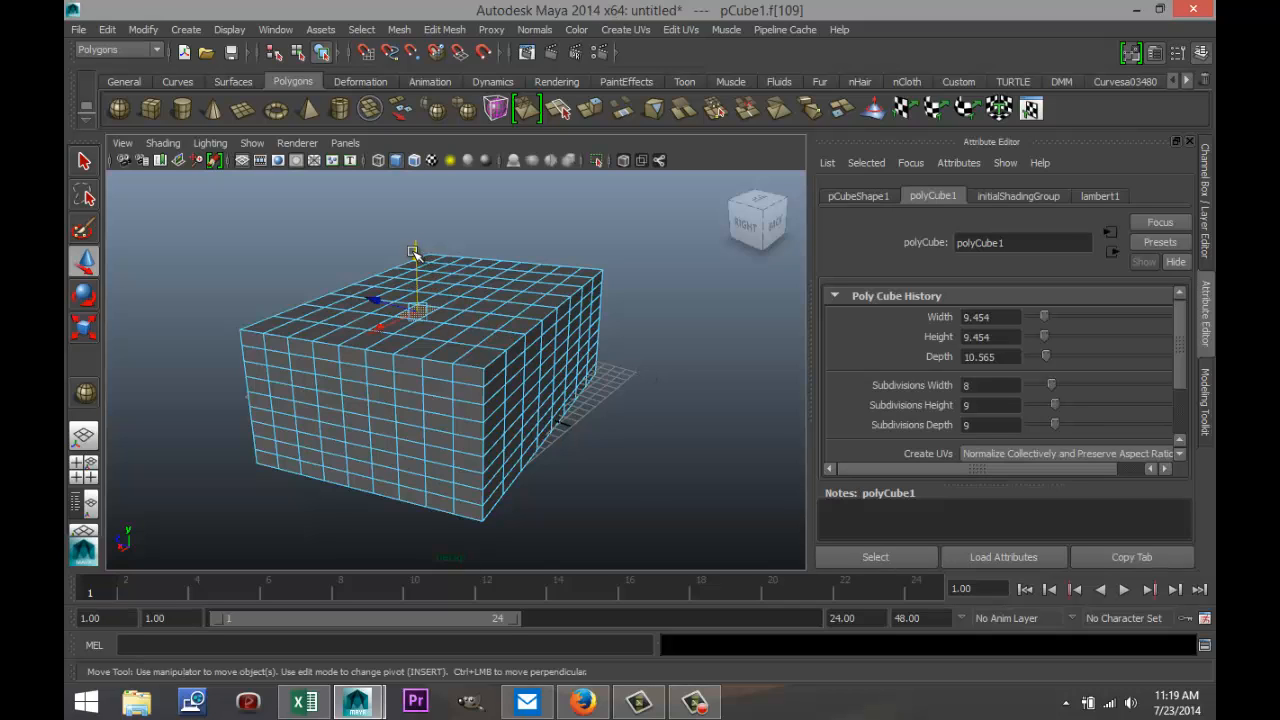
left_click_drag(414, 252, 443, 245)
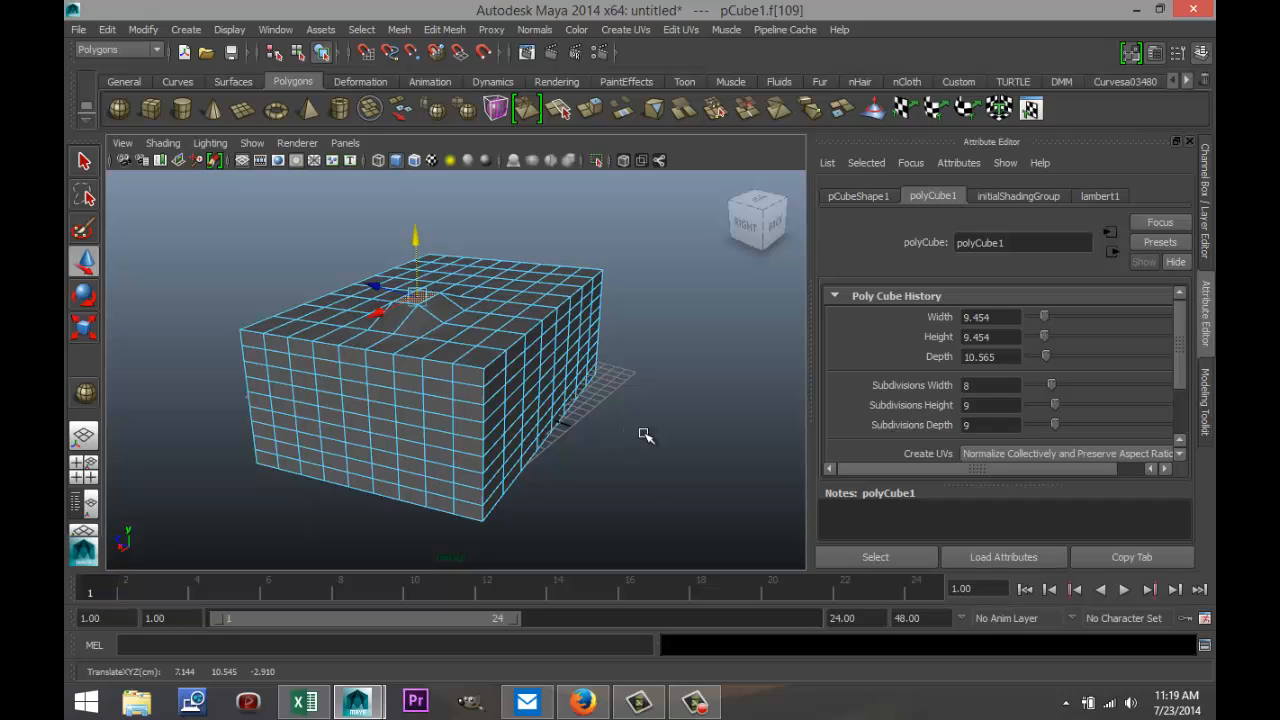
key("ctrl+z")
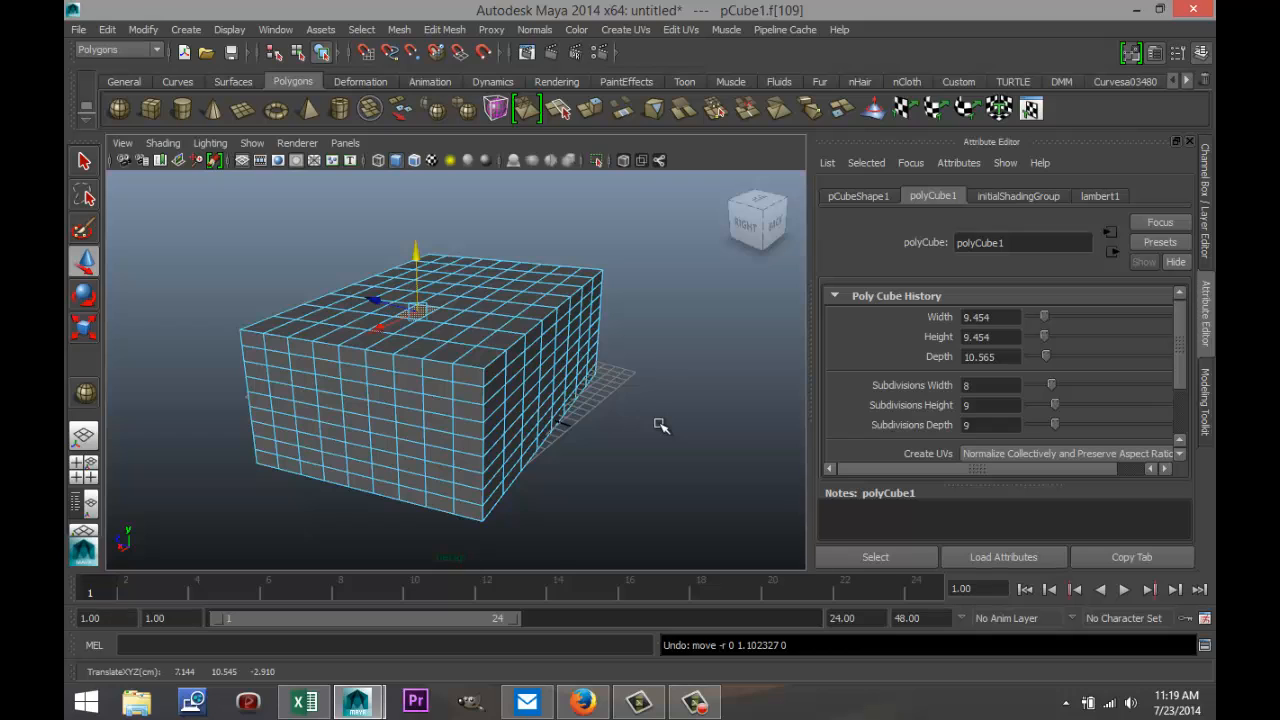
- Switch the viewport to wireframe display and back to shaded display
key("4")
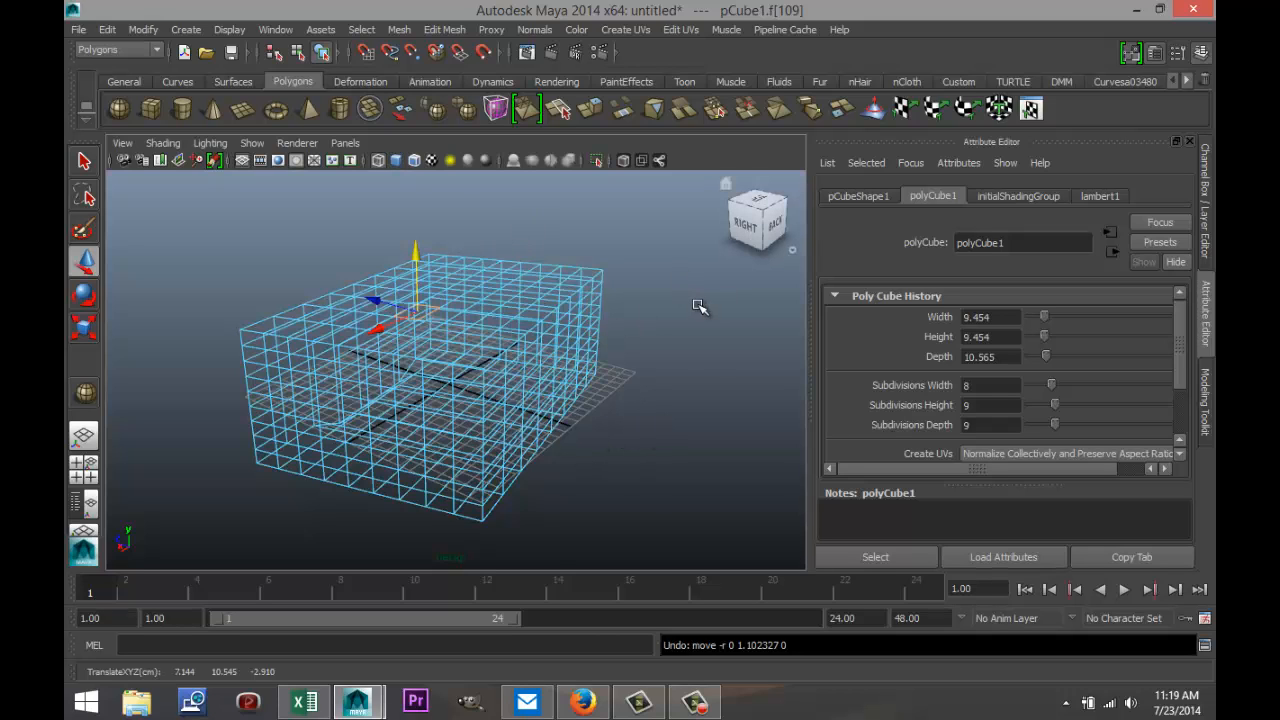
key("5")
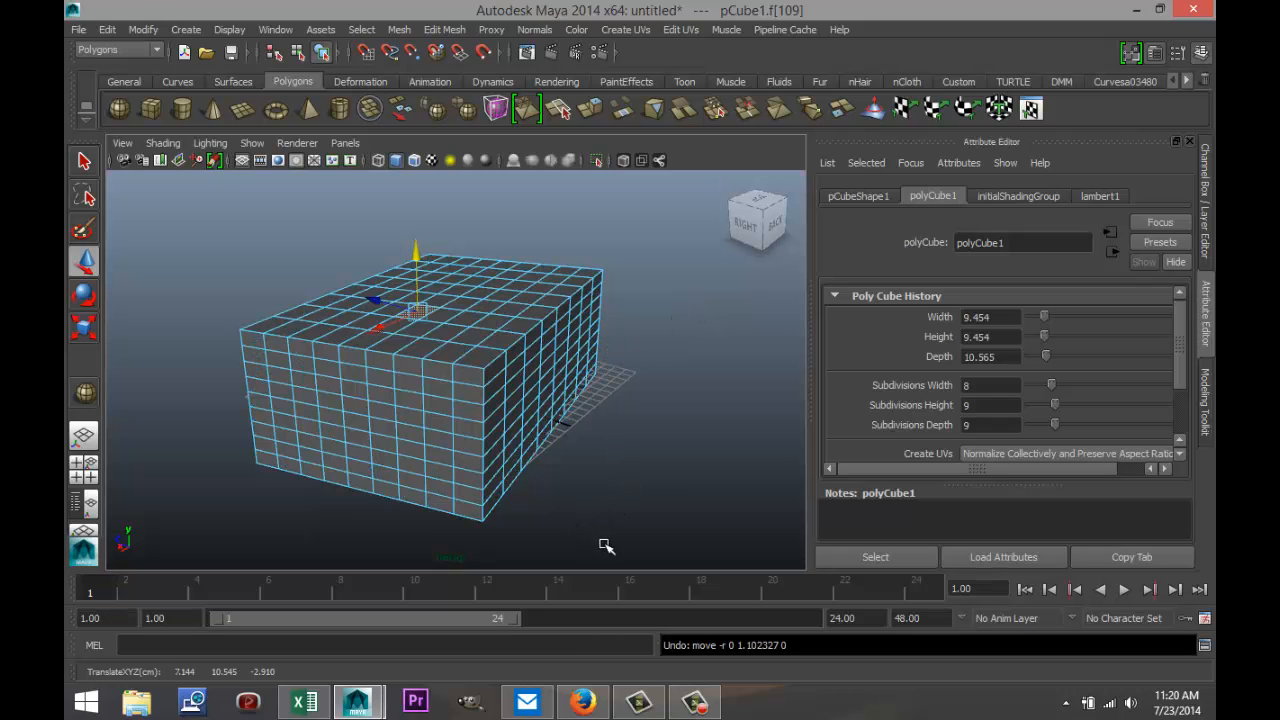
- Return to selecting the whole cube, set its lambert1 material color to red, and deselect it
scroll(661, 455, "down", 4)
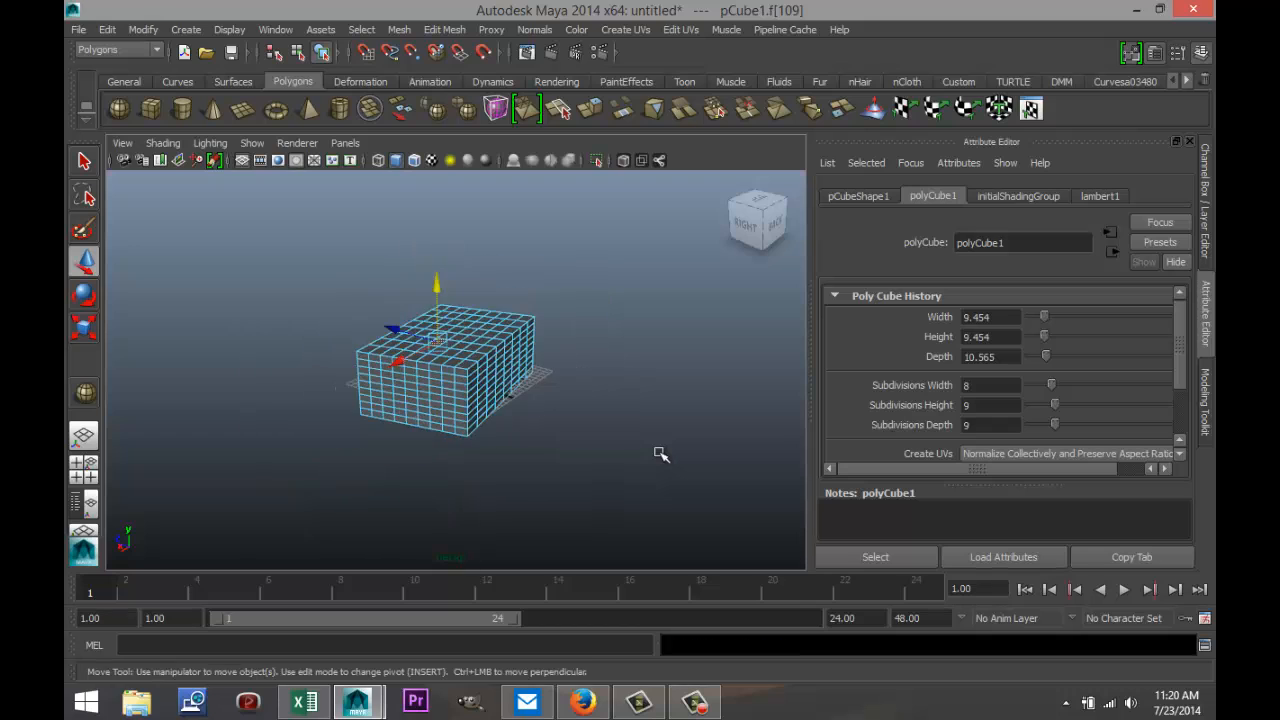
scroll(661, 455, "up", 4)
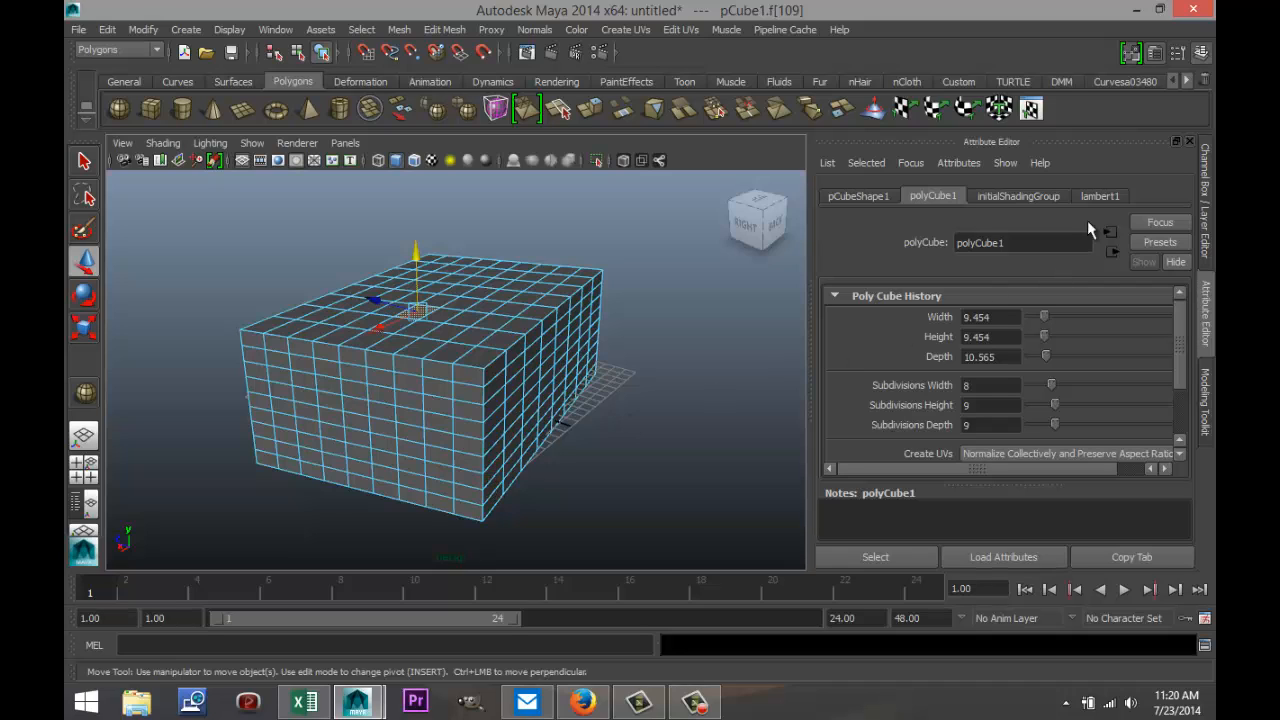
left_click(1106, 197)
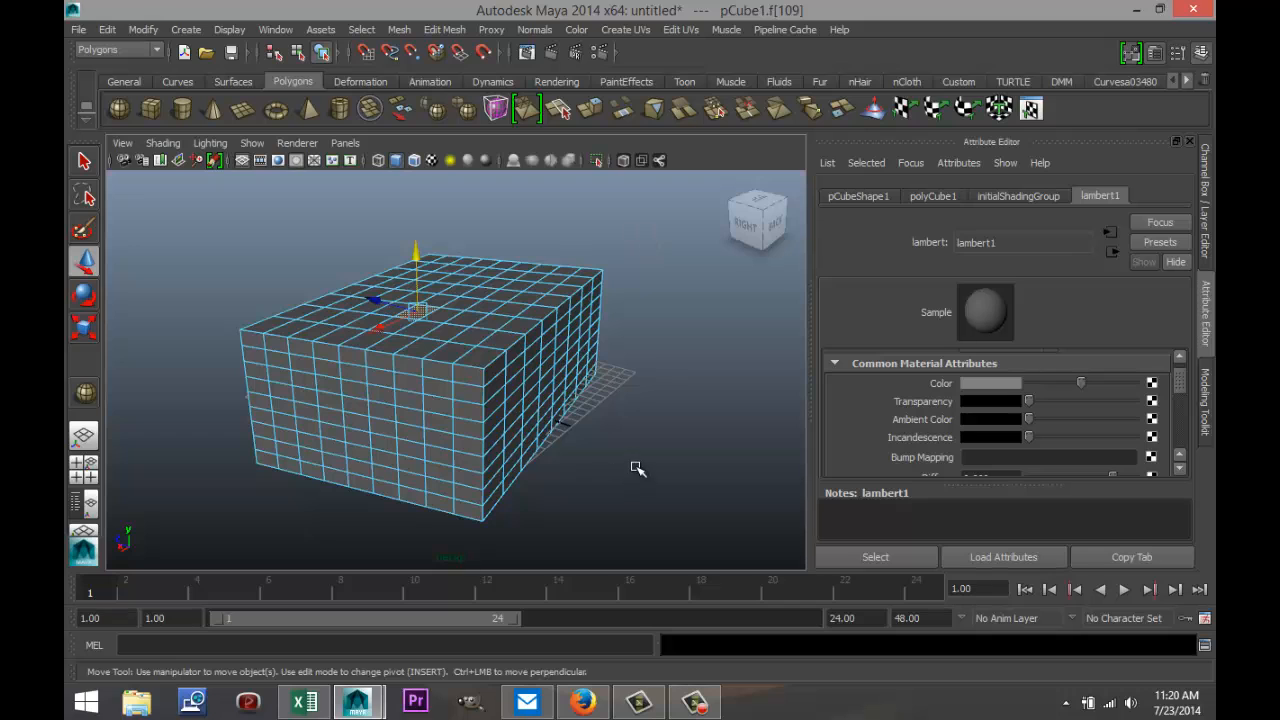
right_click(527, 366)
right_click_drag(606, 330, 608, 297)
left_click(531, 366)
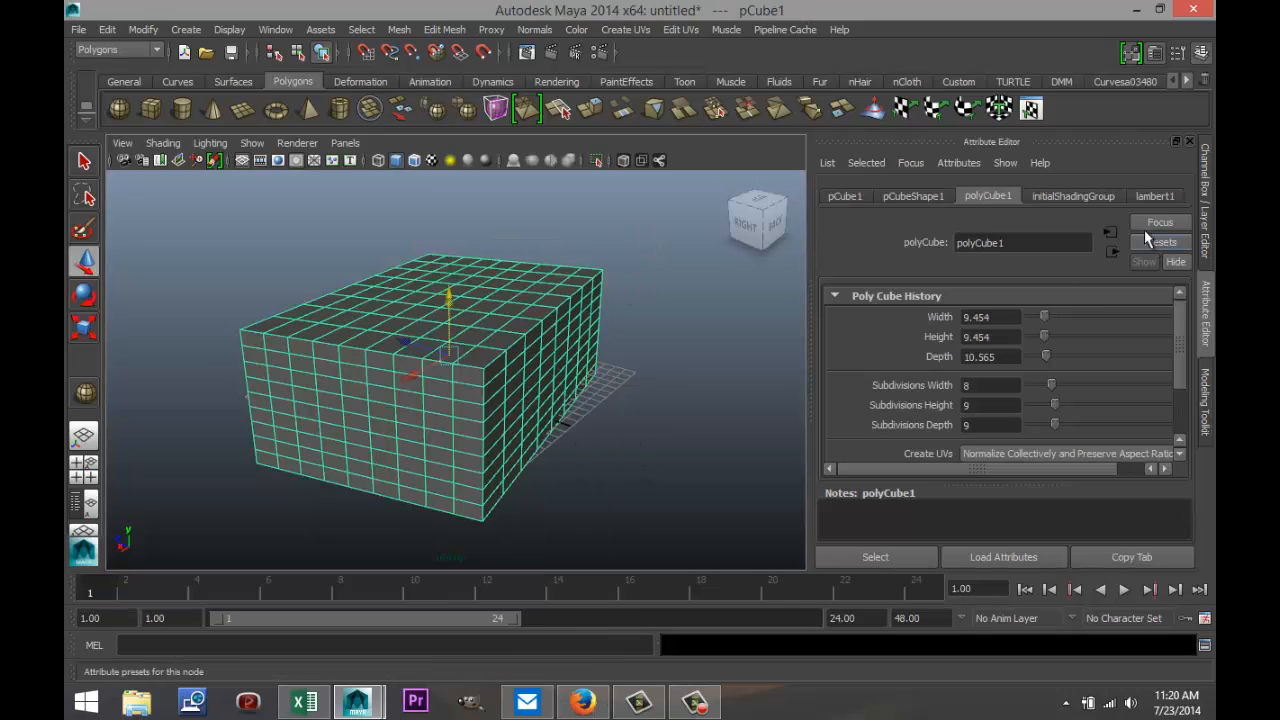
left_click(1156, 195)
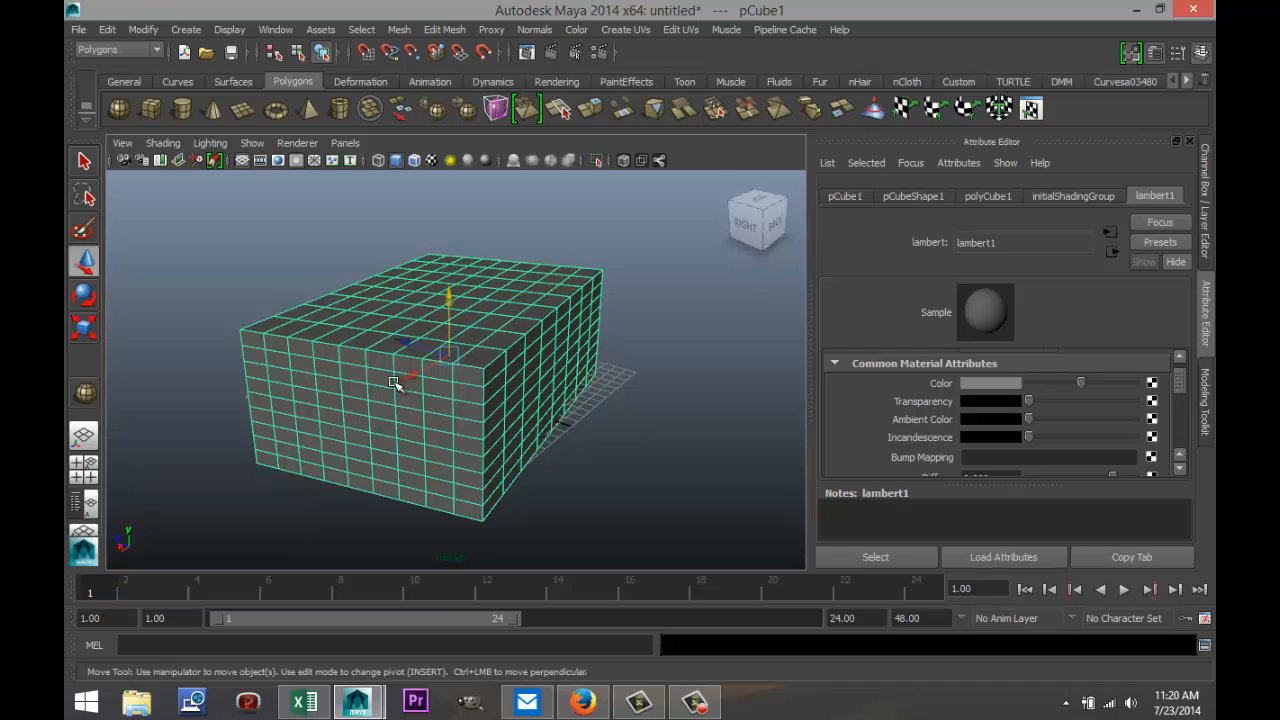
left_click(979, 383)
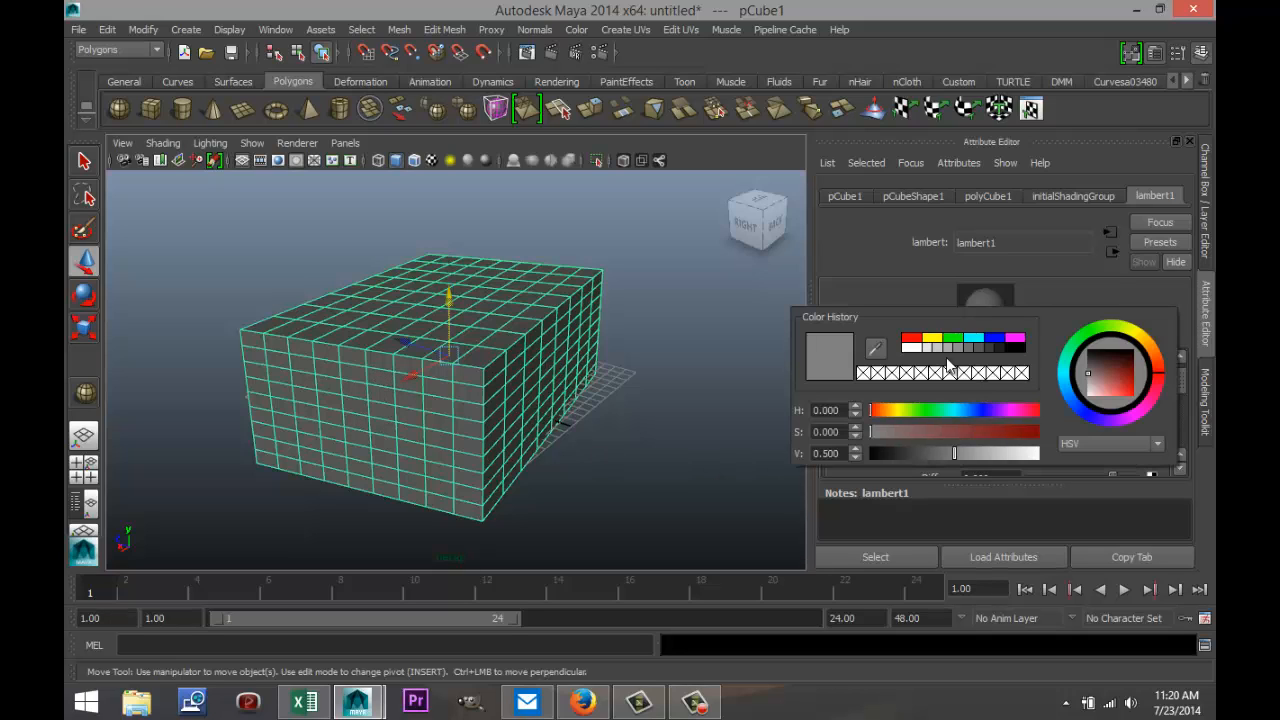
left_click(910, 345)
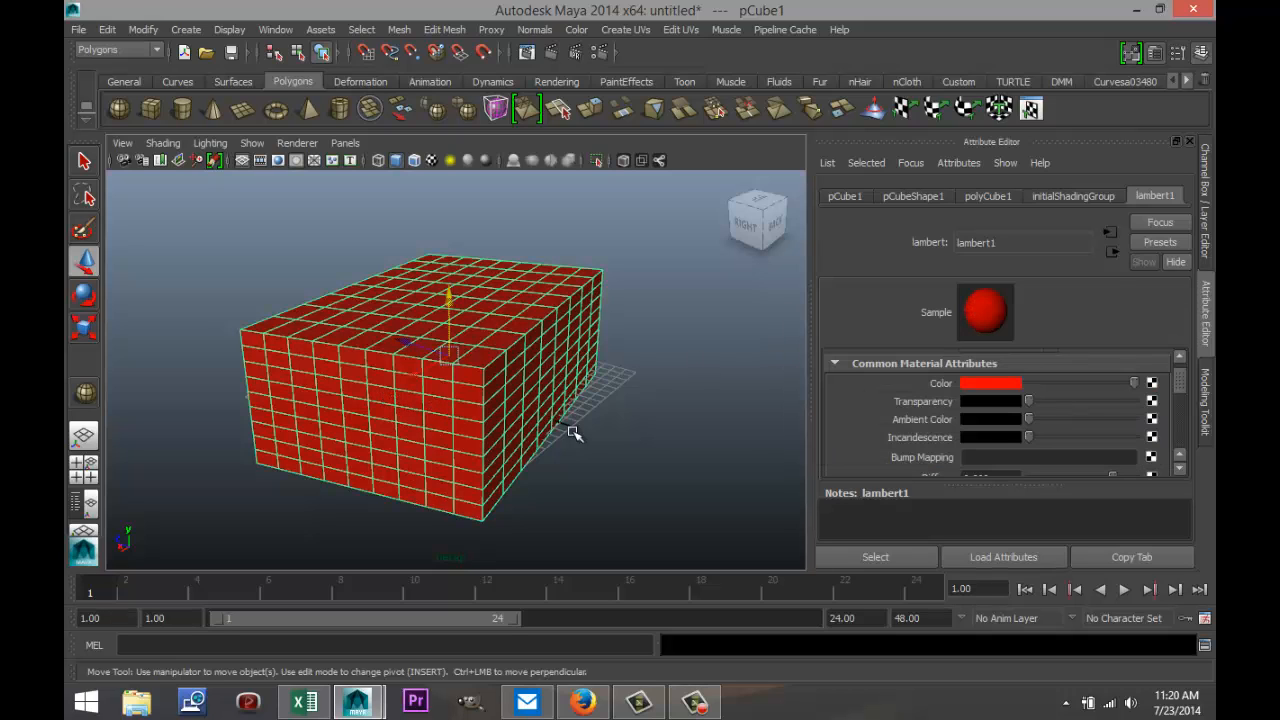
left_click(668, 454)
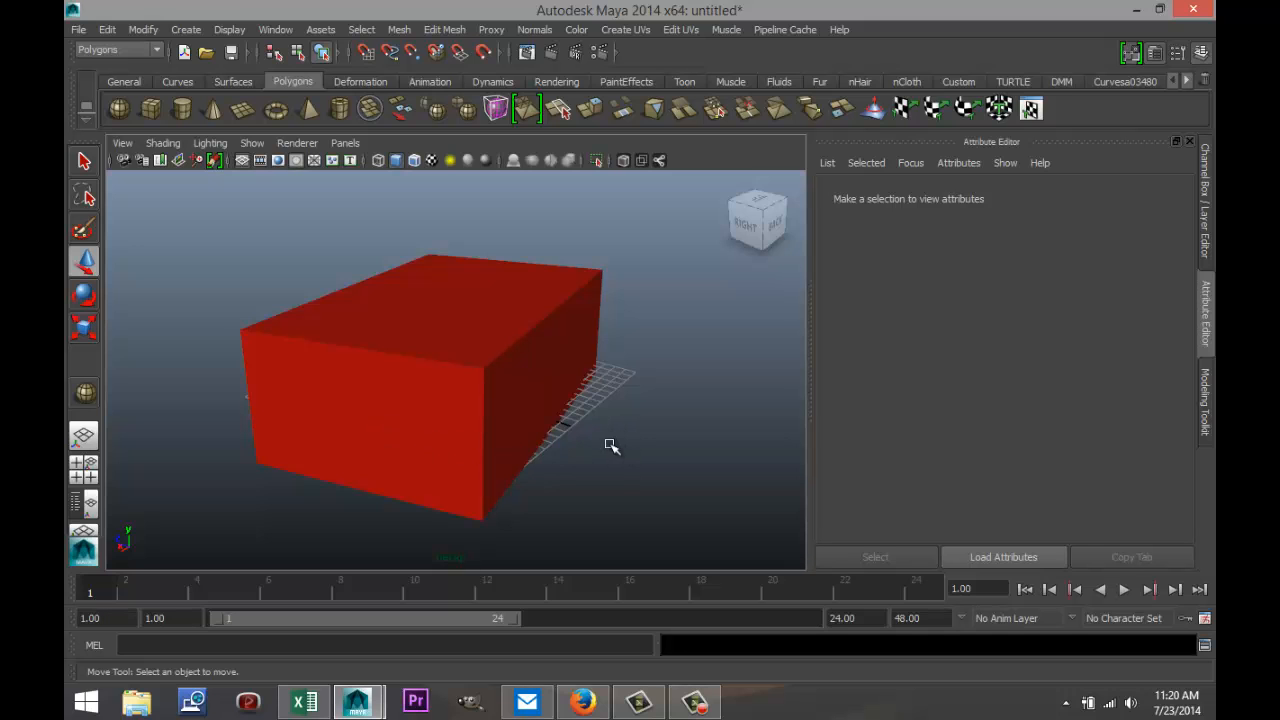
- Select the red cube and delete it from the scene
left_click_drag(613, 445, 376, 427, "alt")
left_click(448, 346)
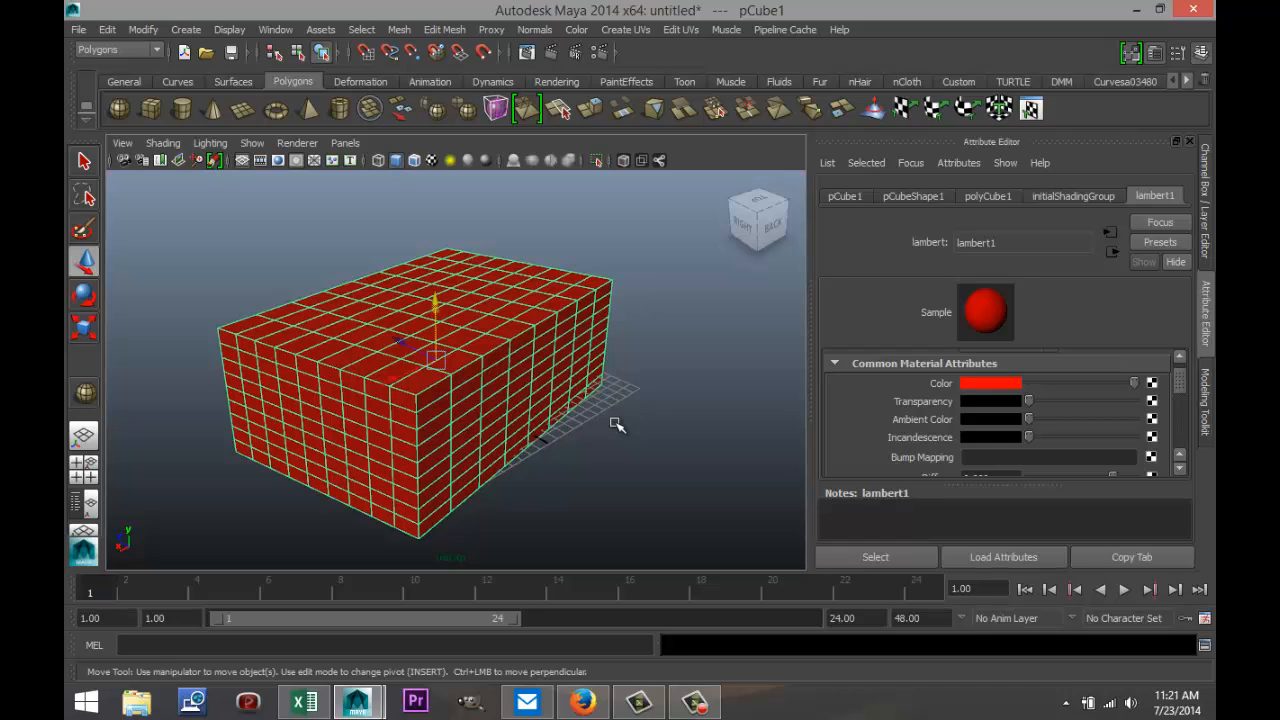
scroll(616, 425, "down", 3)
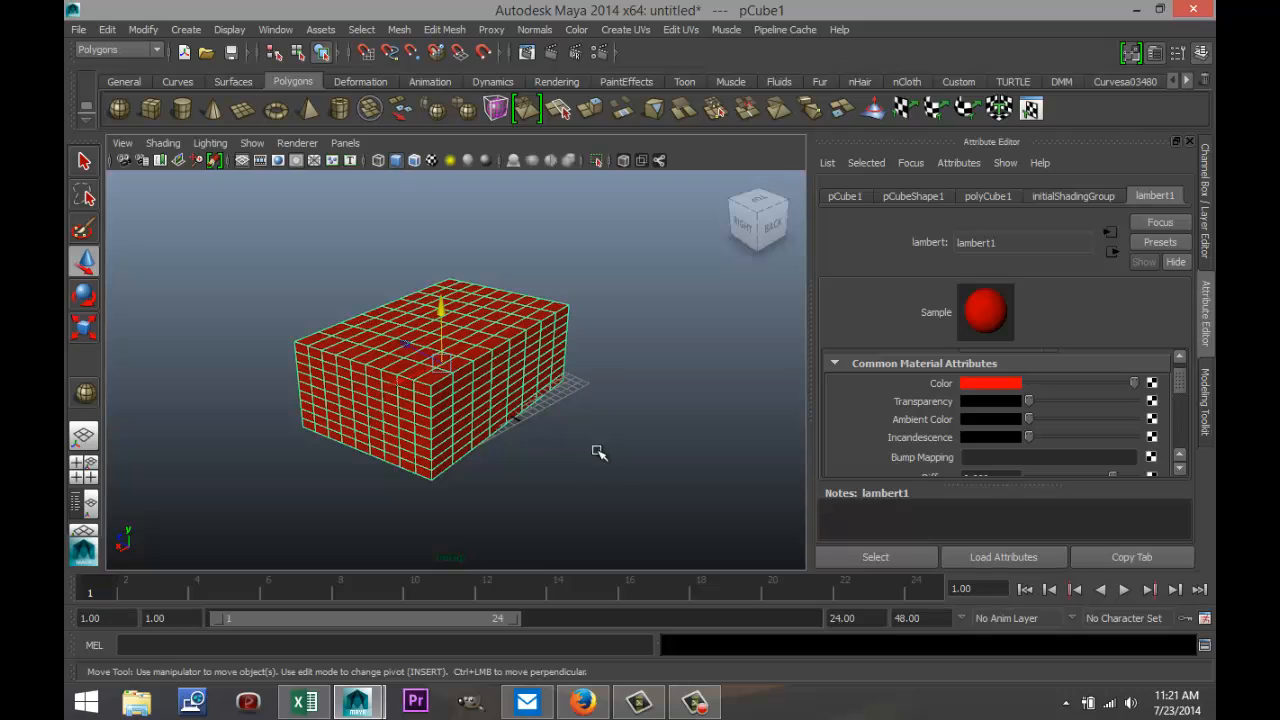
left_click_drag(597, 469, 613, 459, "alt")
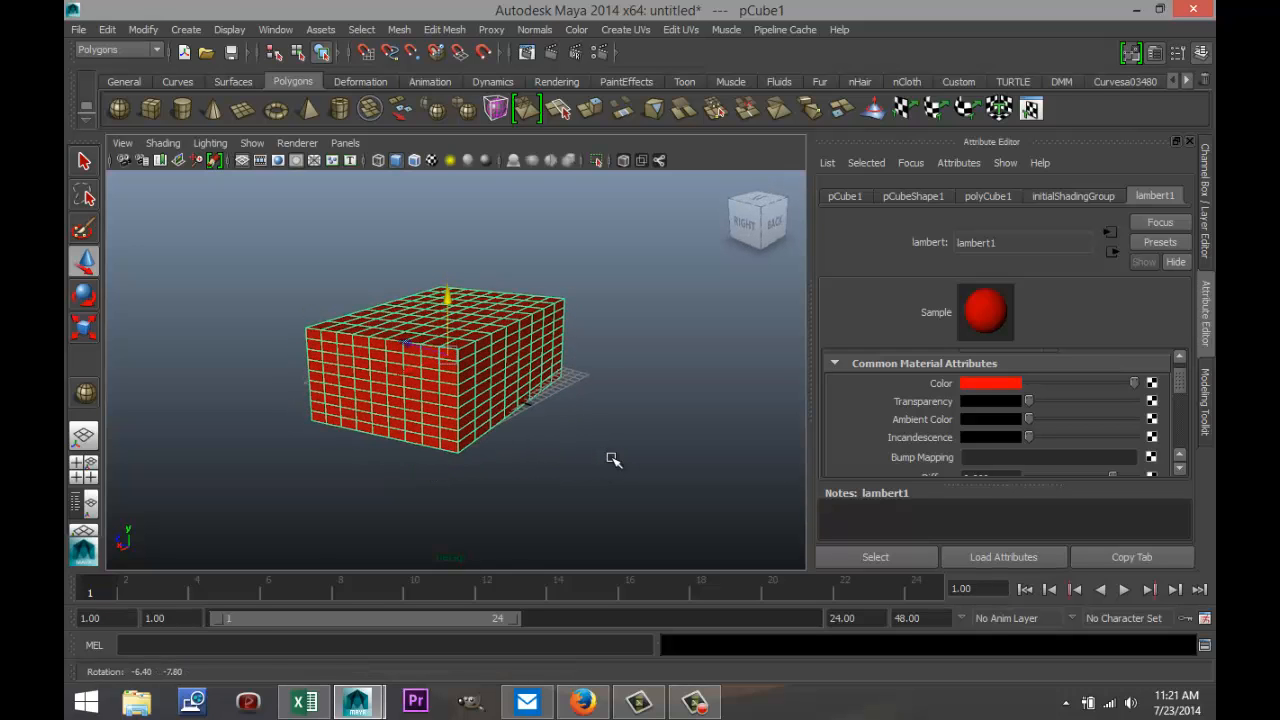
left_click_drag(250, 256, 620, 490)
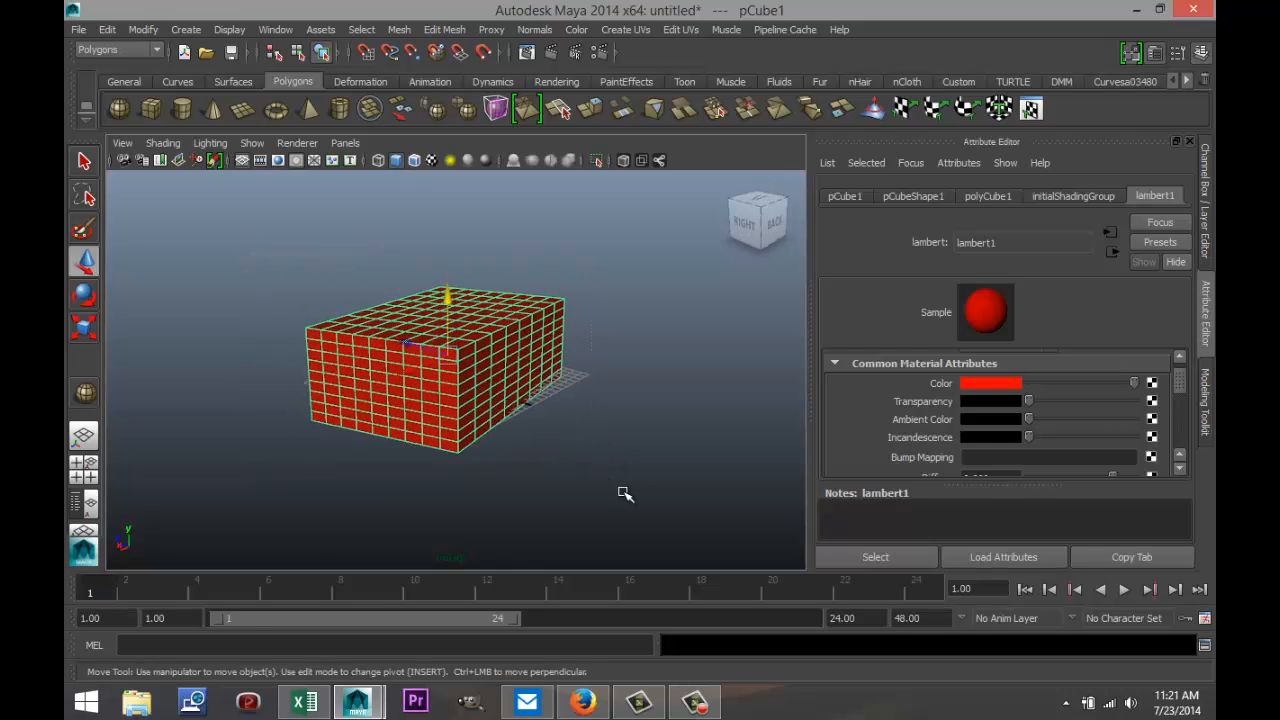
key("Delete")
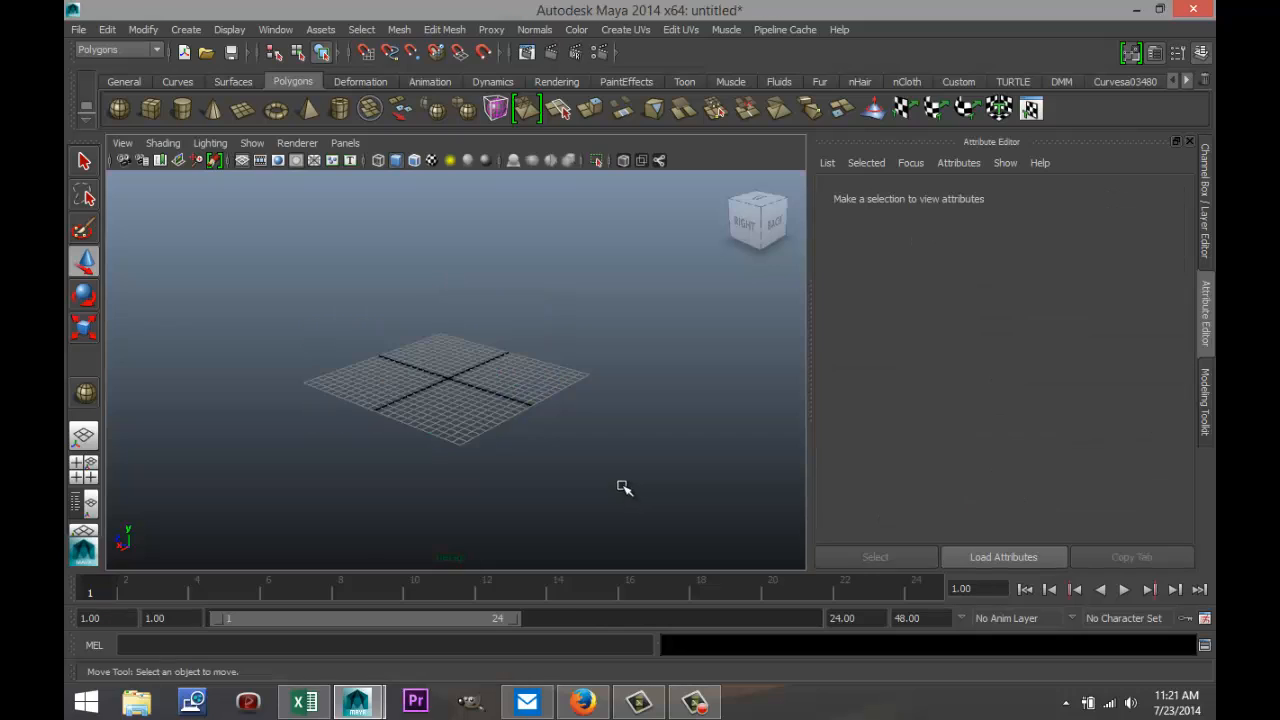
- Create a polygon sphere at the near end of the grid and raise it along Y to about 2.7
left_click(119, 110)
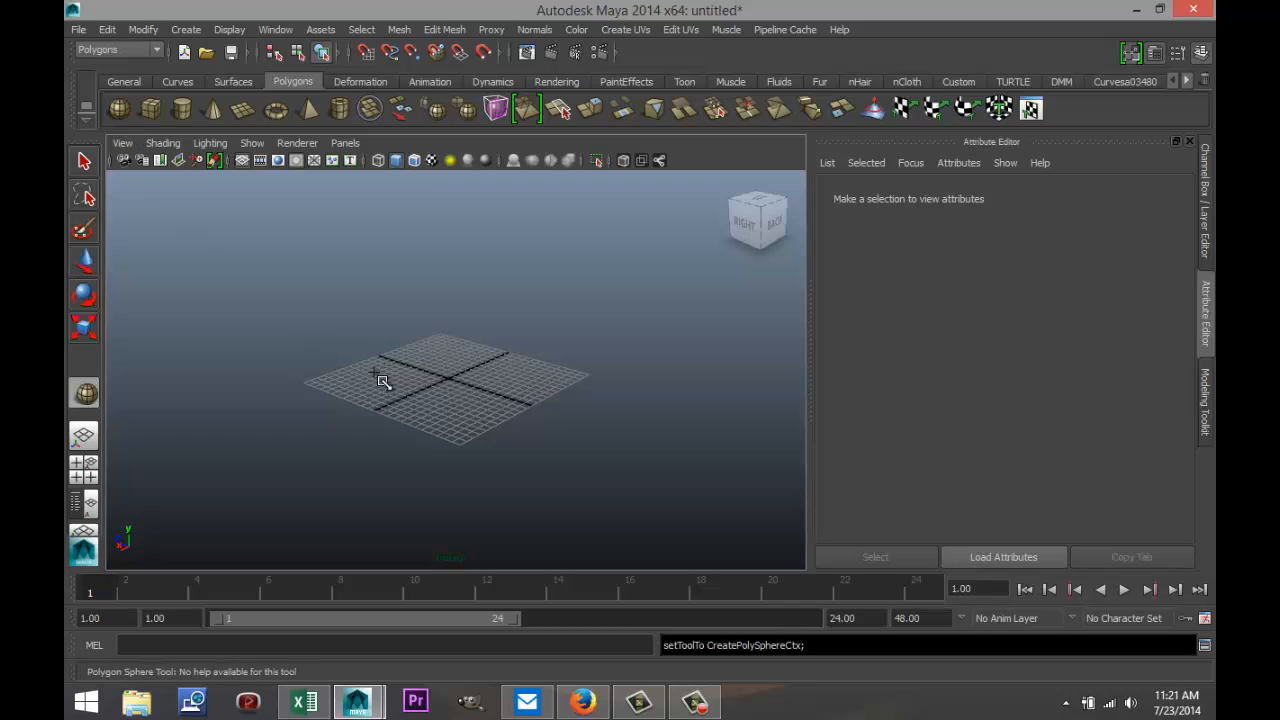
left_click_drag(358, 399, 363, 397)
left_click_drag(331, 334, 335, 312)
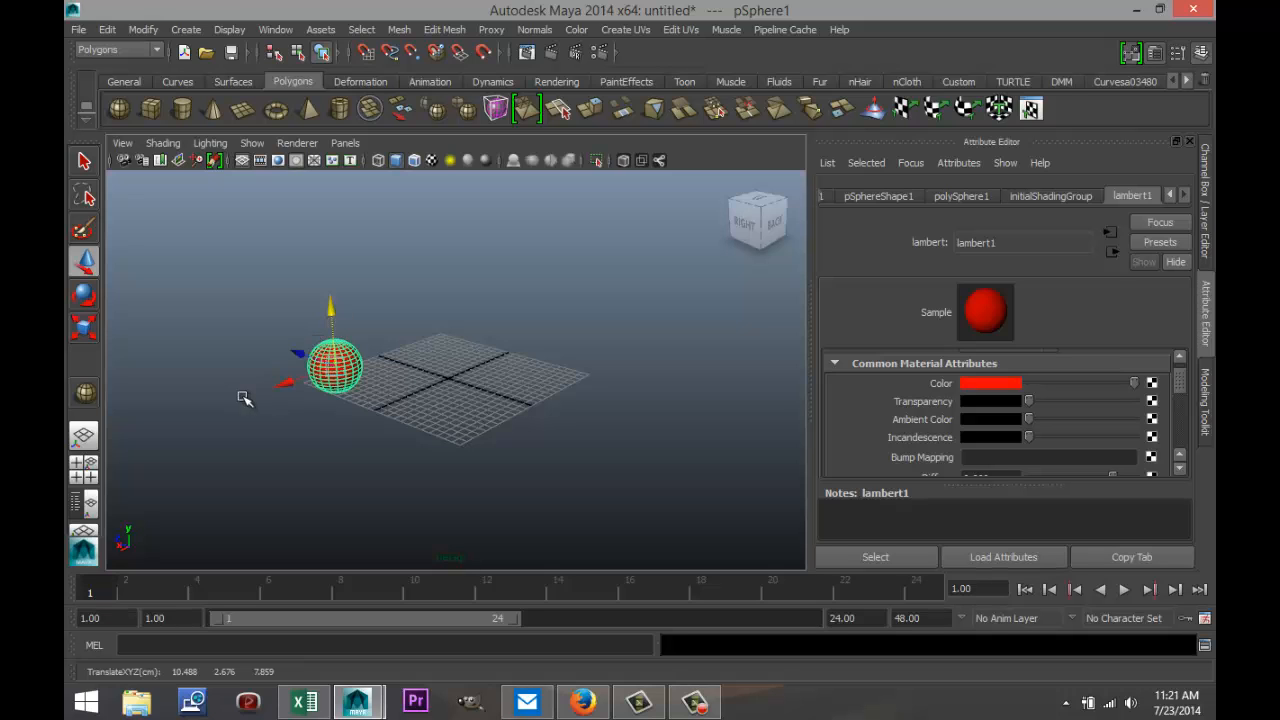
left_click_drag(263, 431, 349, 416, "alt")
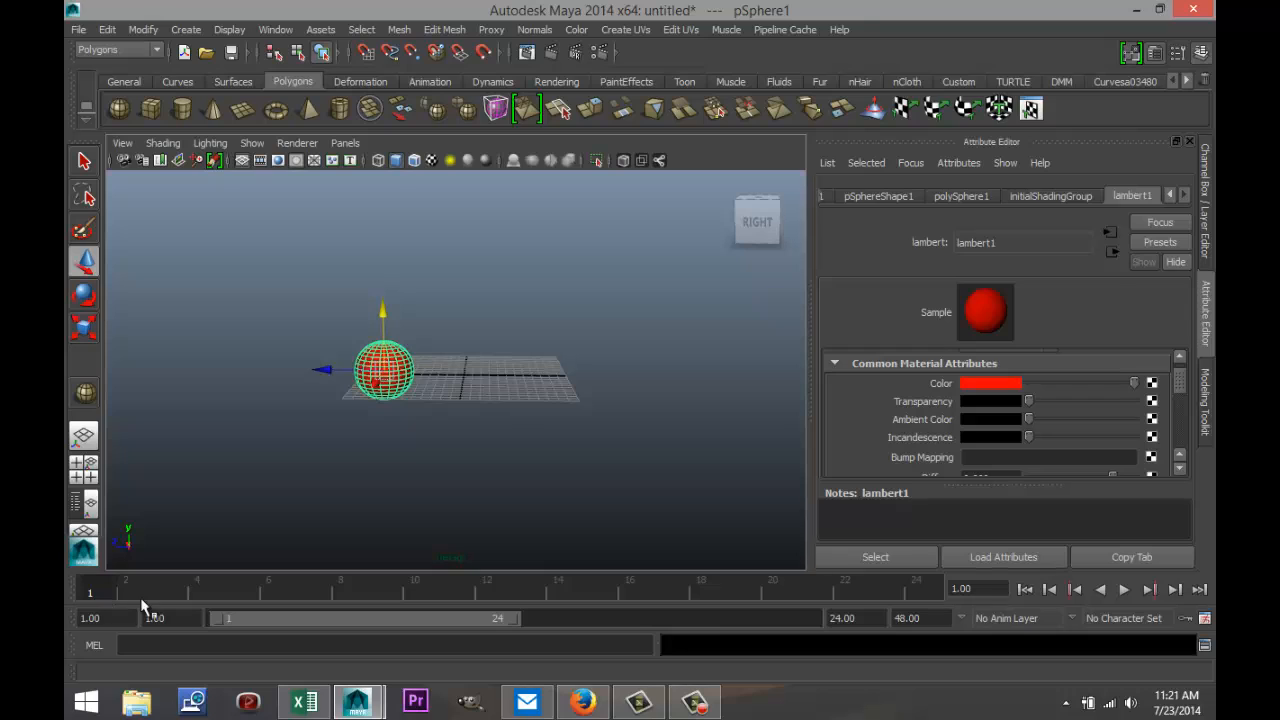
- Extend the playback range to end at frame 100, and briefly play and stop the timeline
double_click(845, 619)
type("100")
key("Tab")
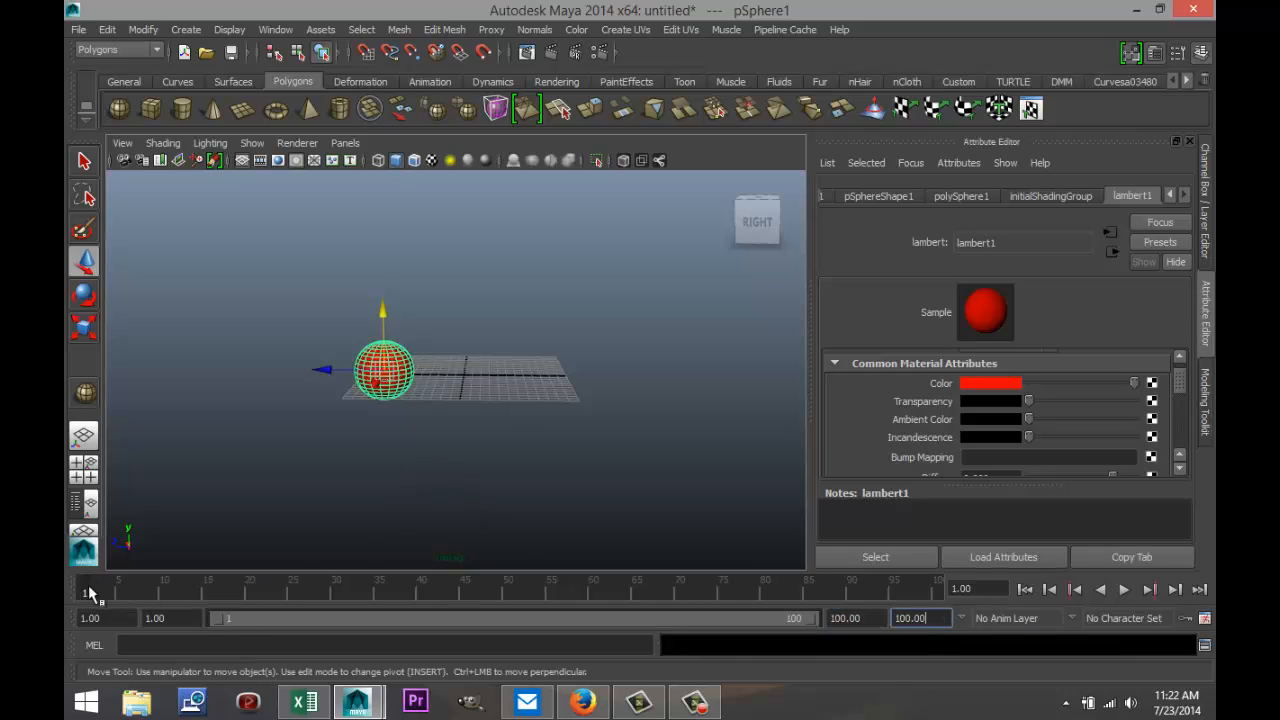
key("alt+v")
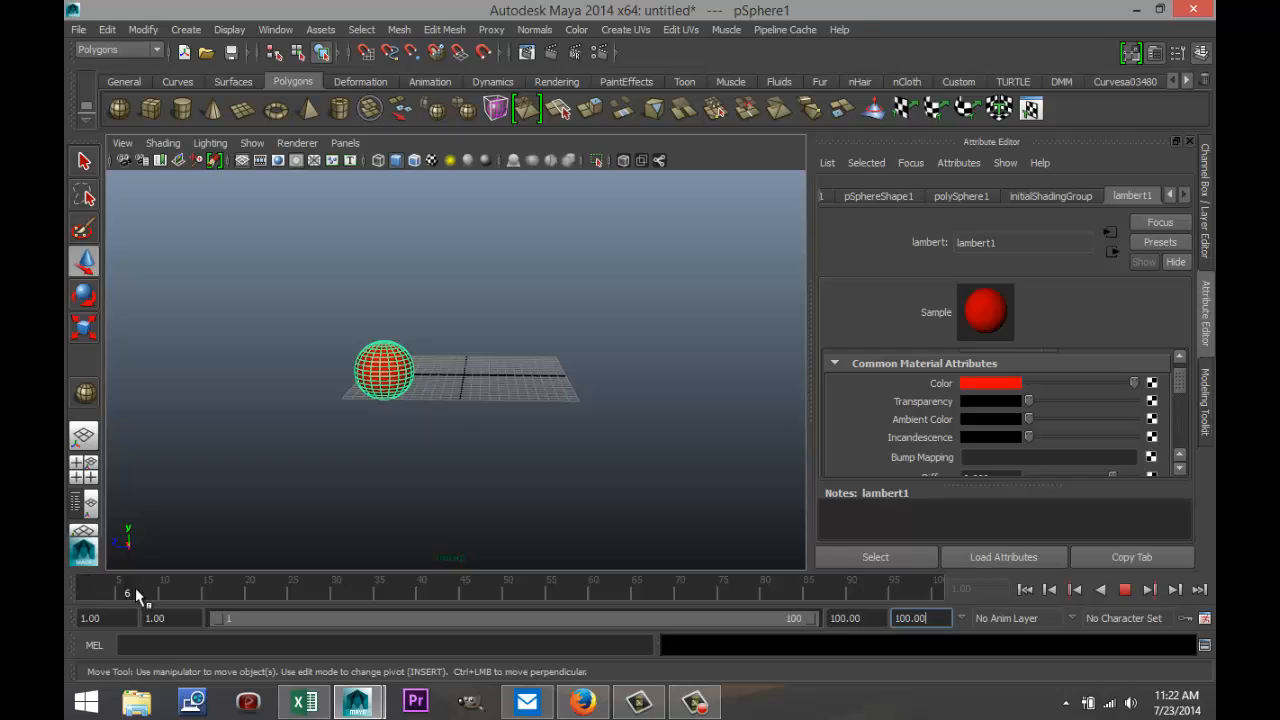
key("Escape")
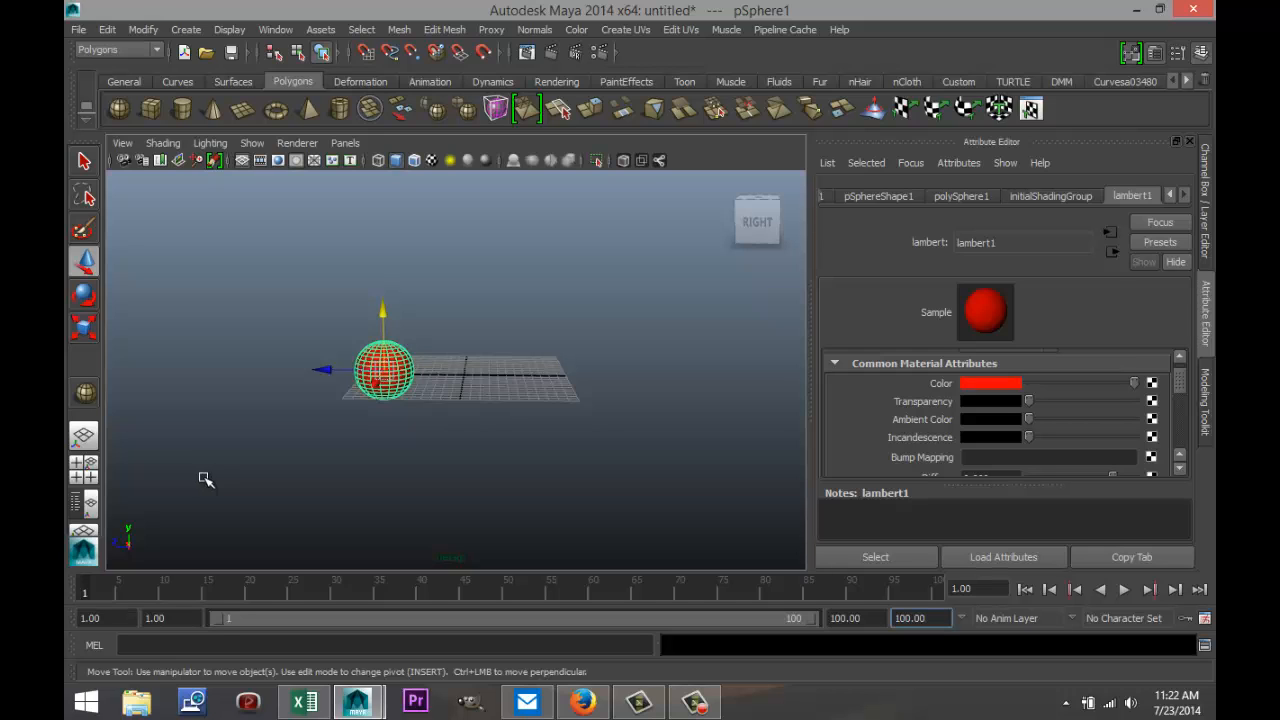
- Keyframe the sphere at frame 1, and key it again at frame 80 with its Z position moved to about -10.7
left_click(394, 373)
key("s")
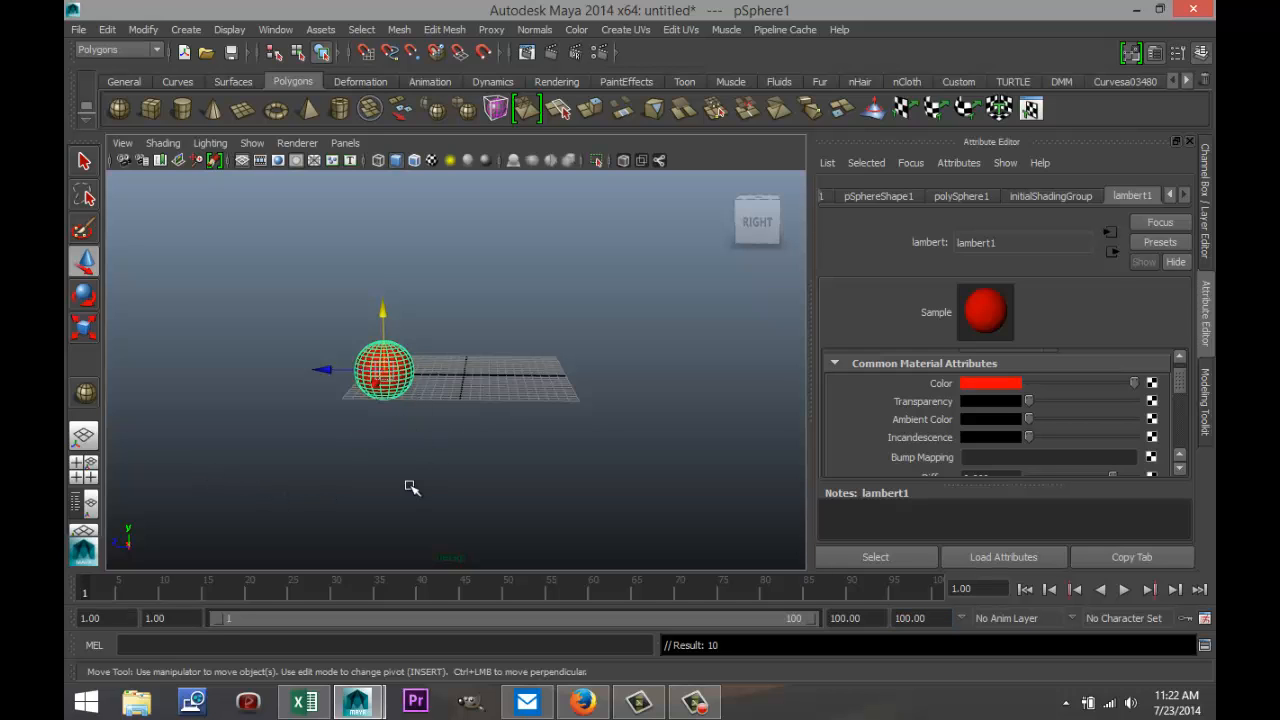
left_click(440, 475)
left_click(384, 378)
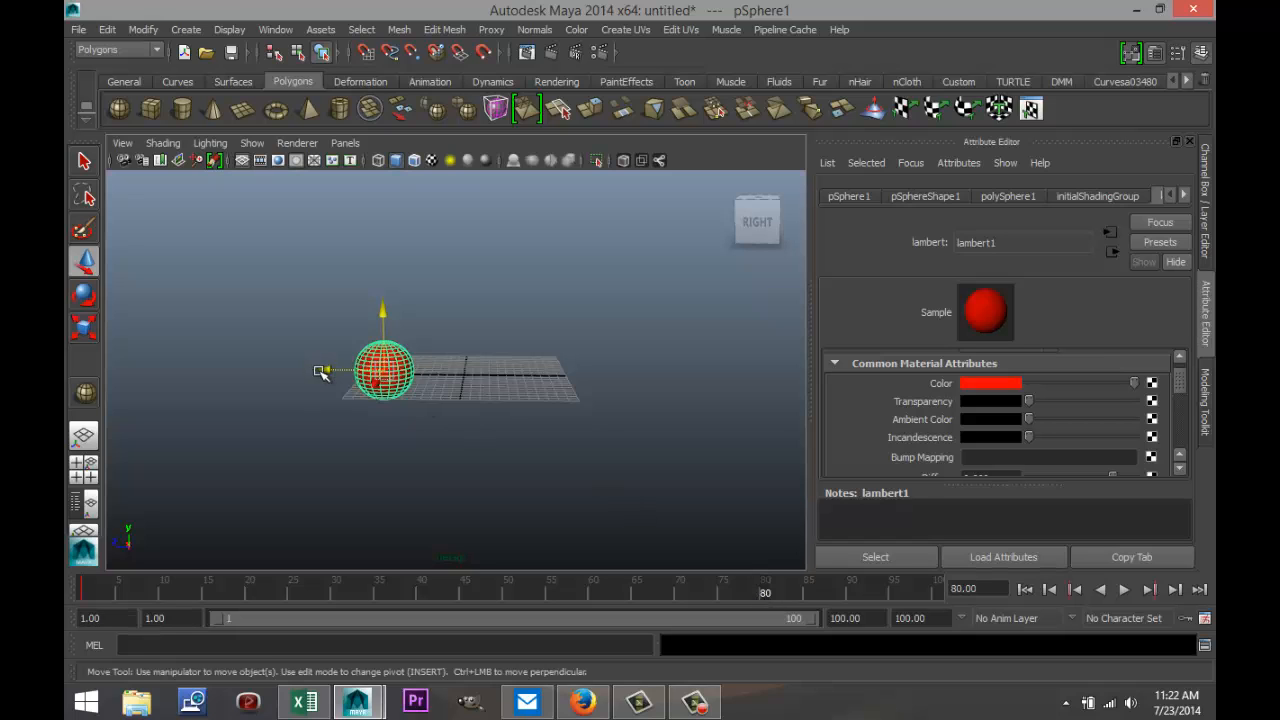
left_click_drag(326, 369, 505, 385)
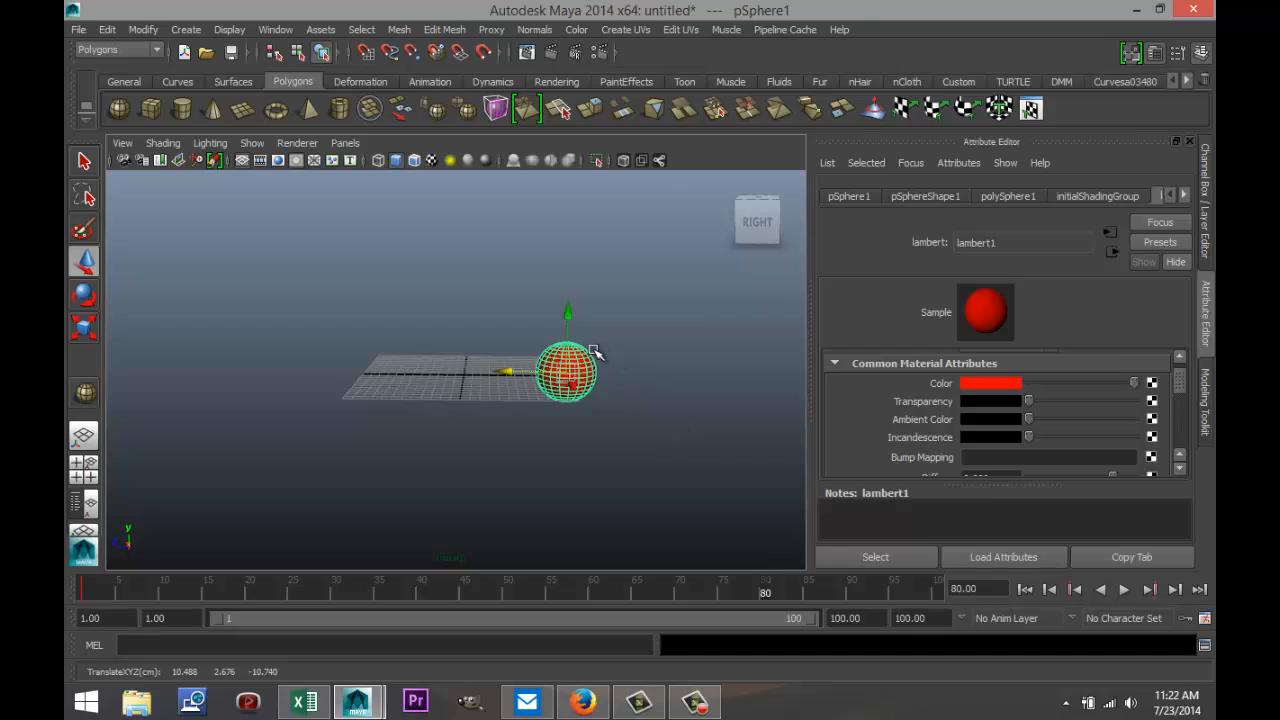
key("s")
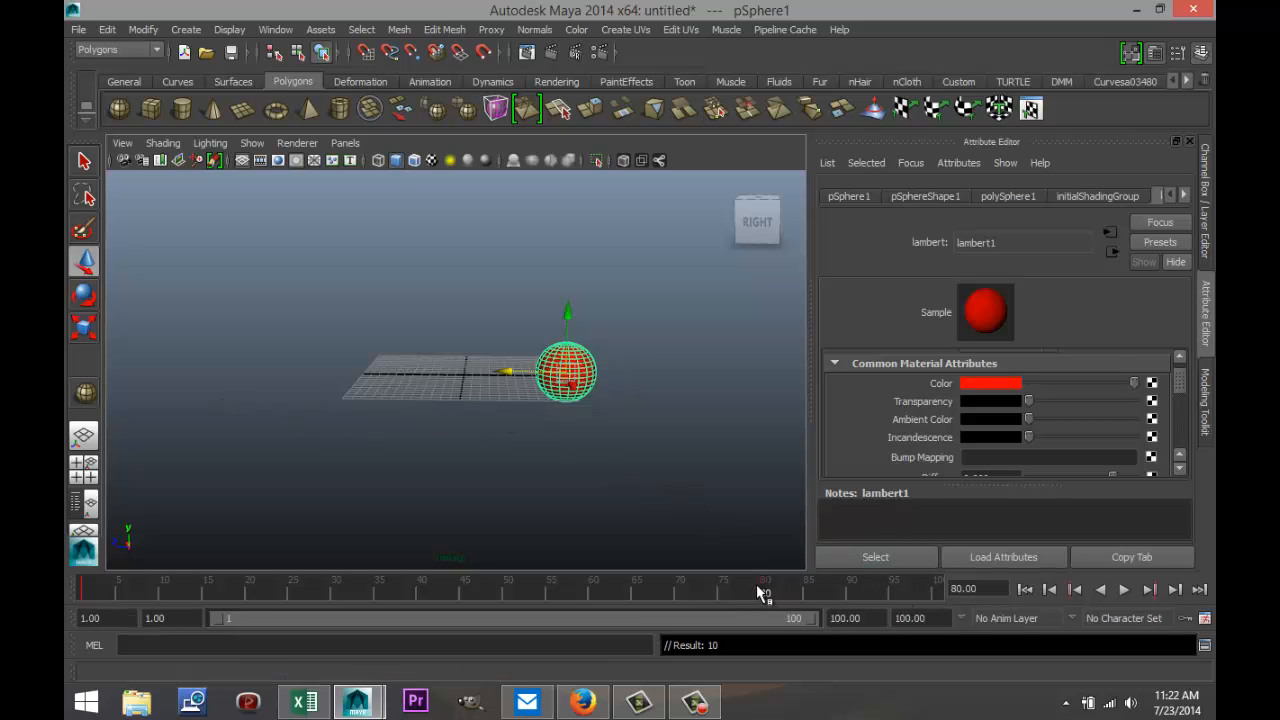
- Rewind to frame 1, play the sphere's animation to check its motion, stop it and return to frame 1
left_click_drag(757, 588, 63, 582)
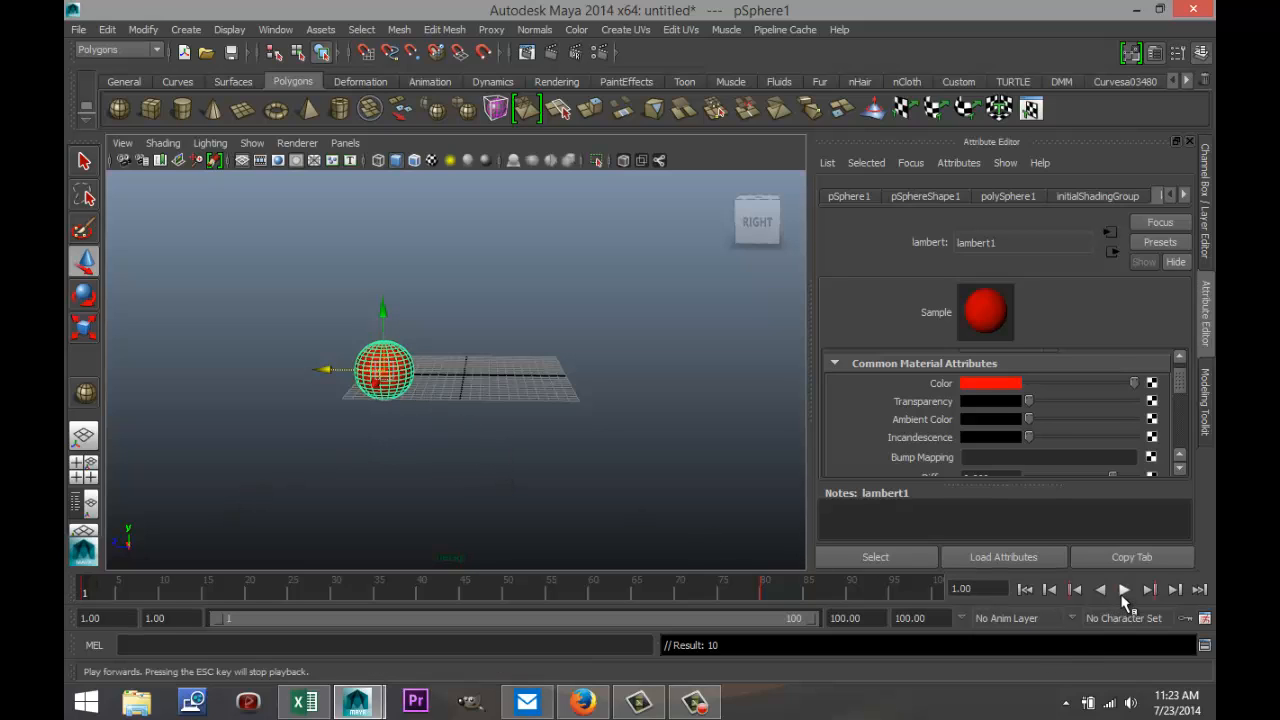
left_click(1124, 590)
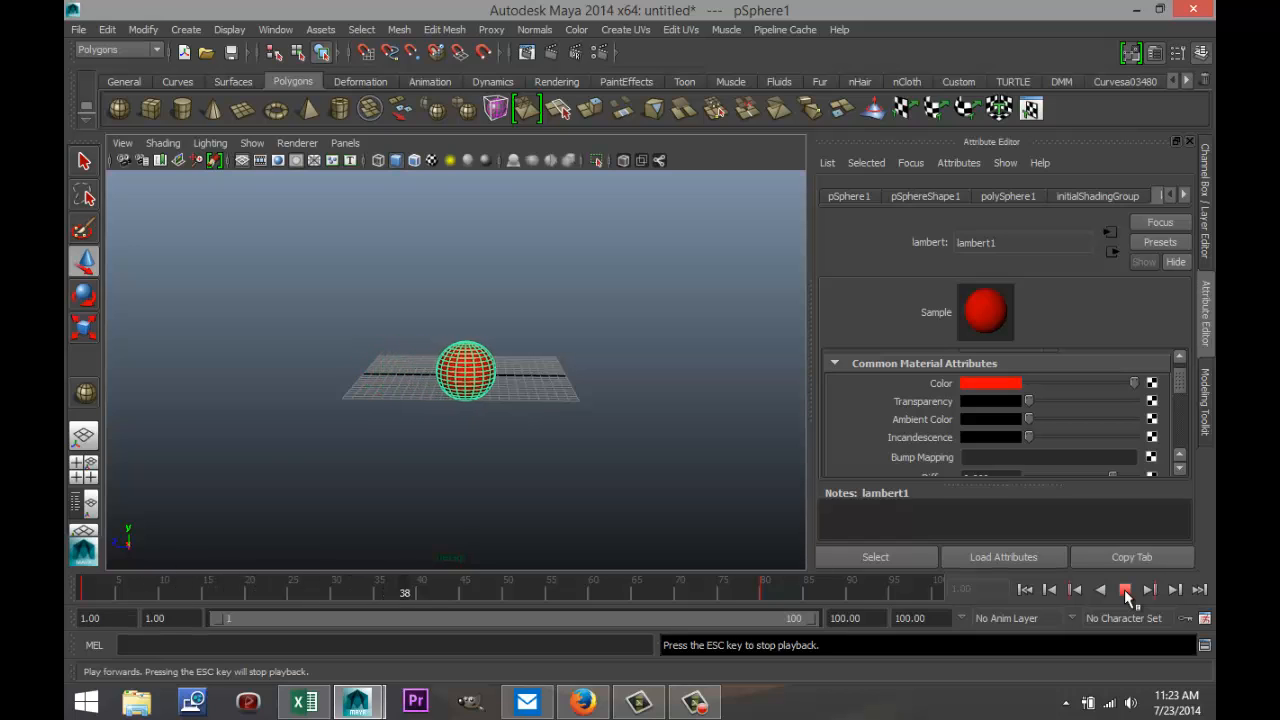
left_click(1124, 590)
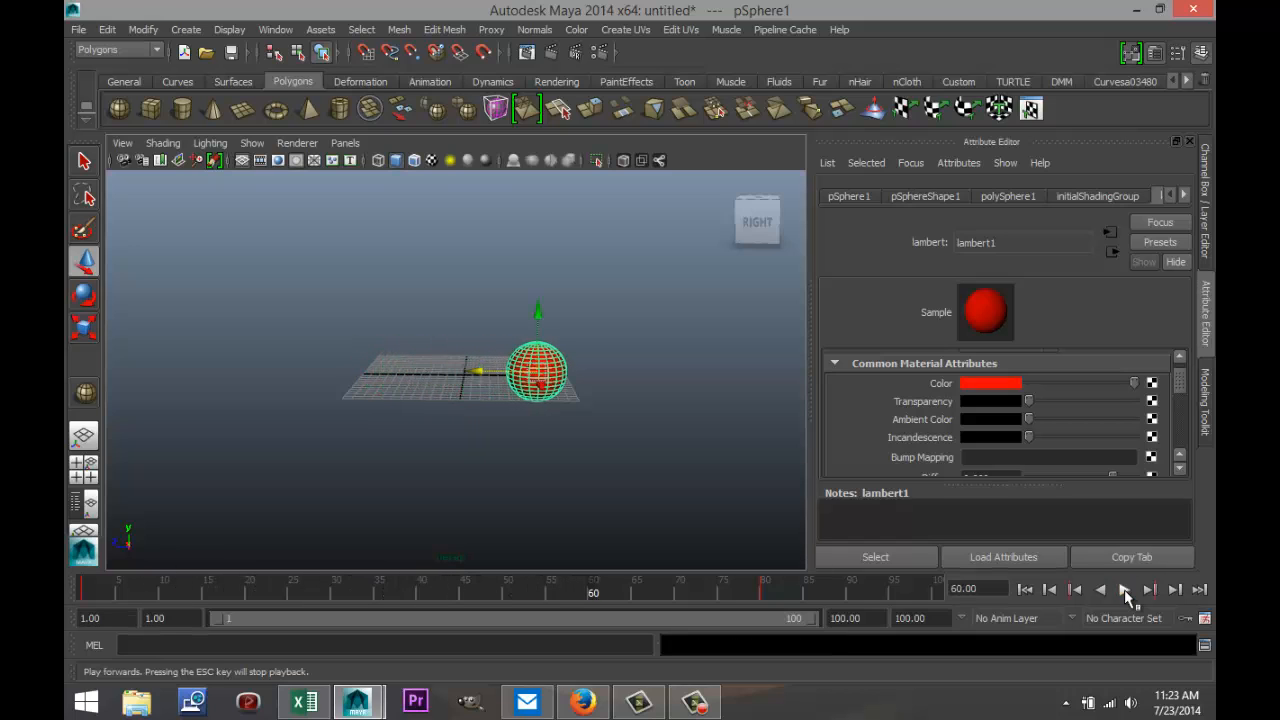
left_click_drag(593, 594, 70, 604)
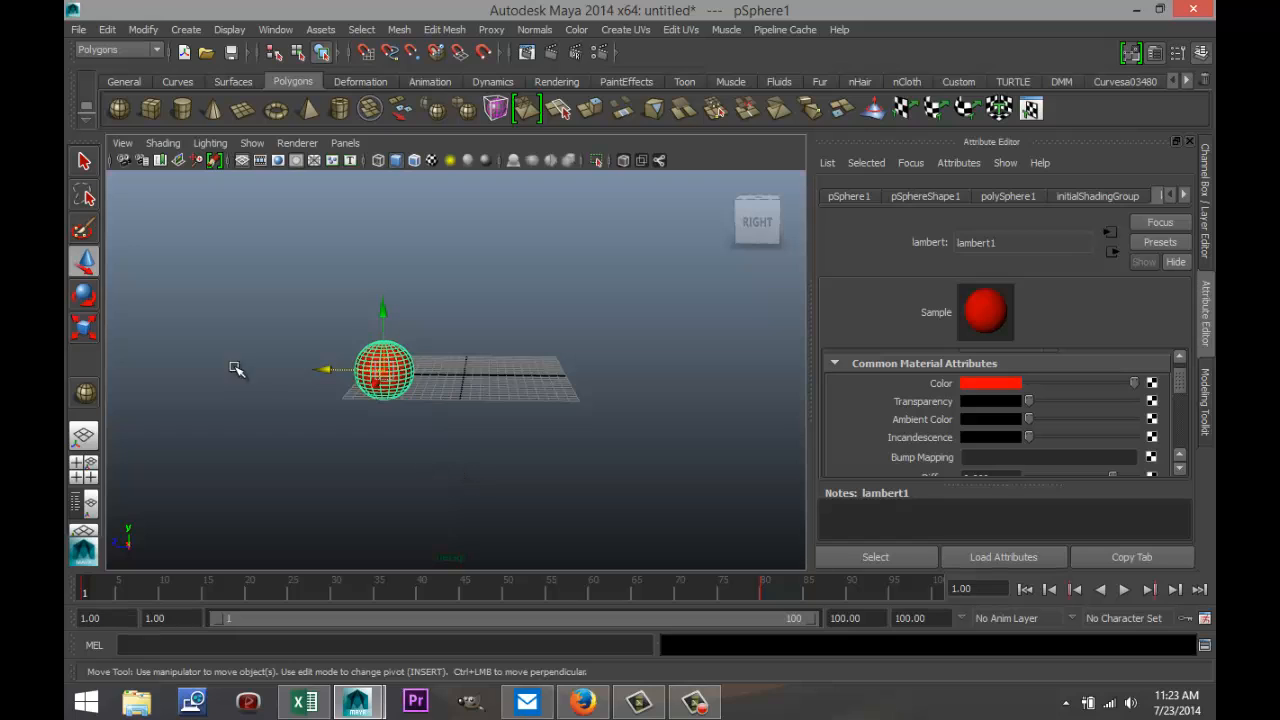
- Slide the animated sphere along Z to the middle of the grid, and delete it
left_click_drag(326, 372, 408, 382)
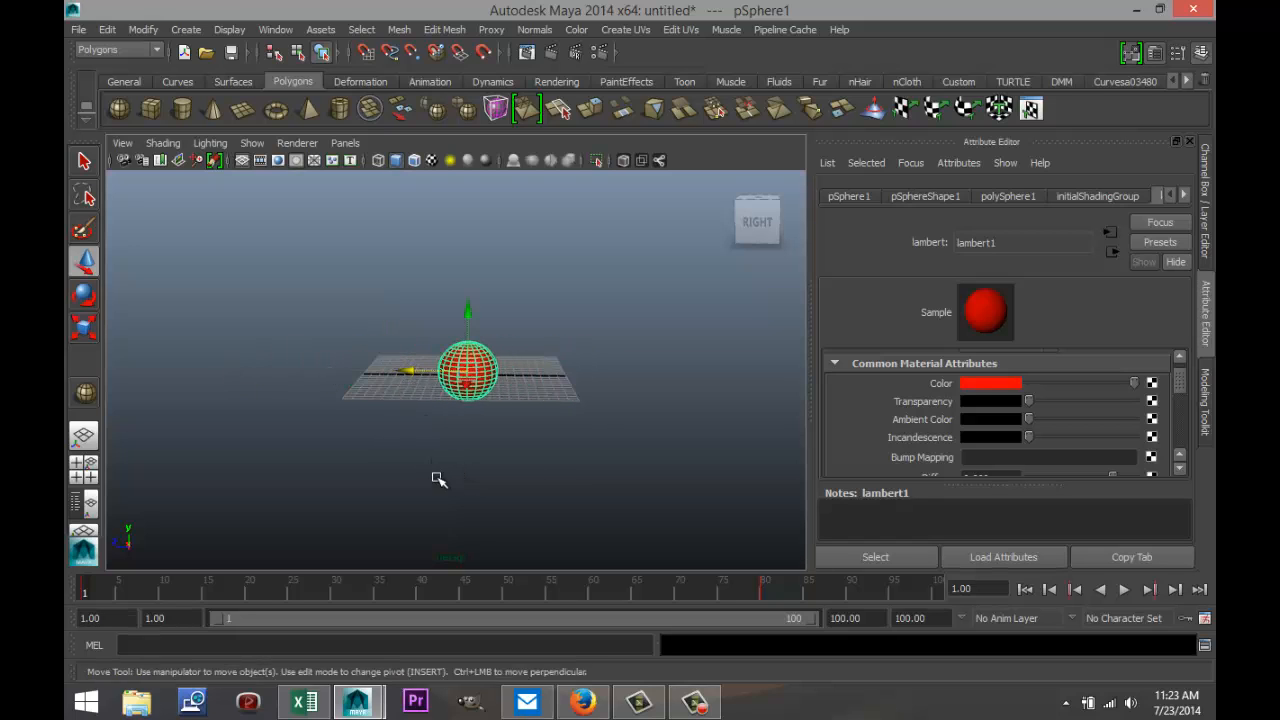
left_click(434, 474)
left_click_drag(290, 268, 557, 512)
key("Delete")
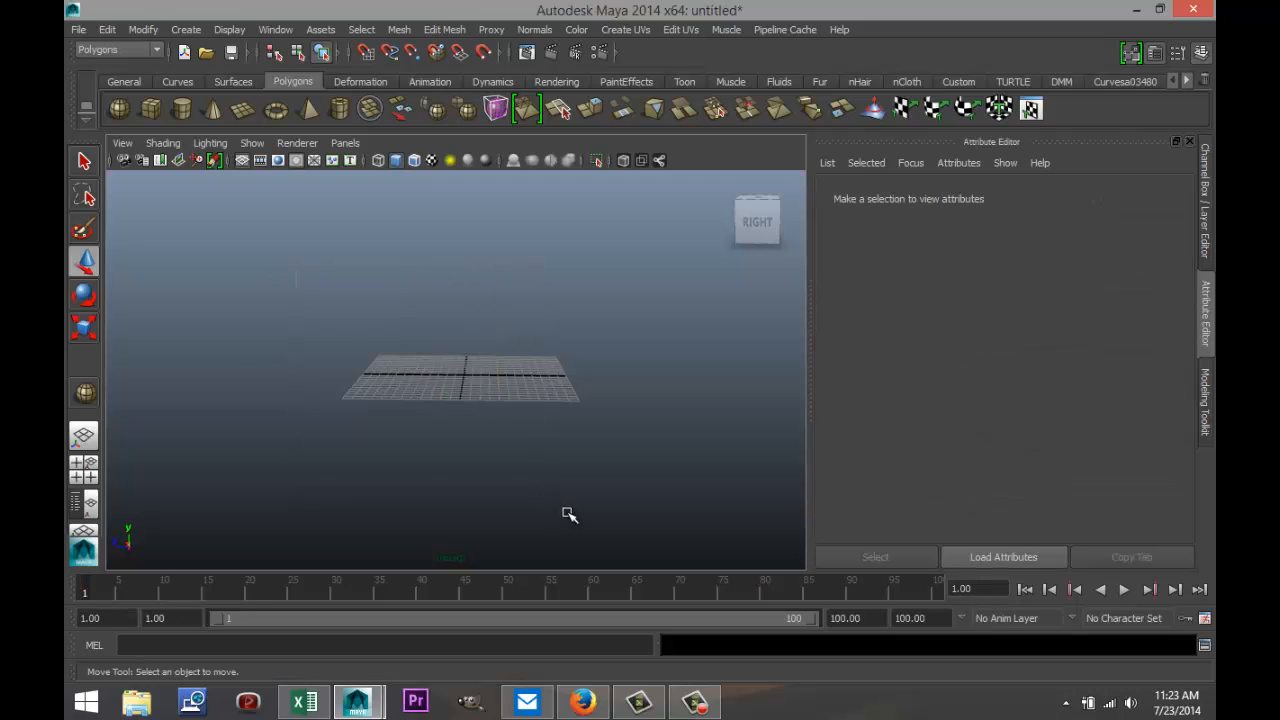
- Create a polygon cube at the middle of the grid and a polygon sphere raised to about 9.1 along Y
left_click(150, 108)
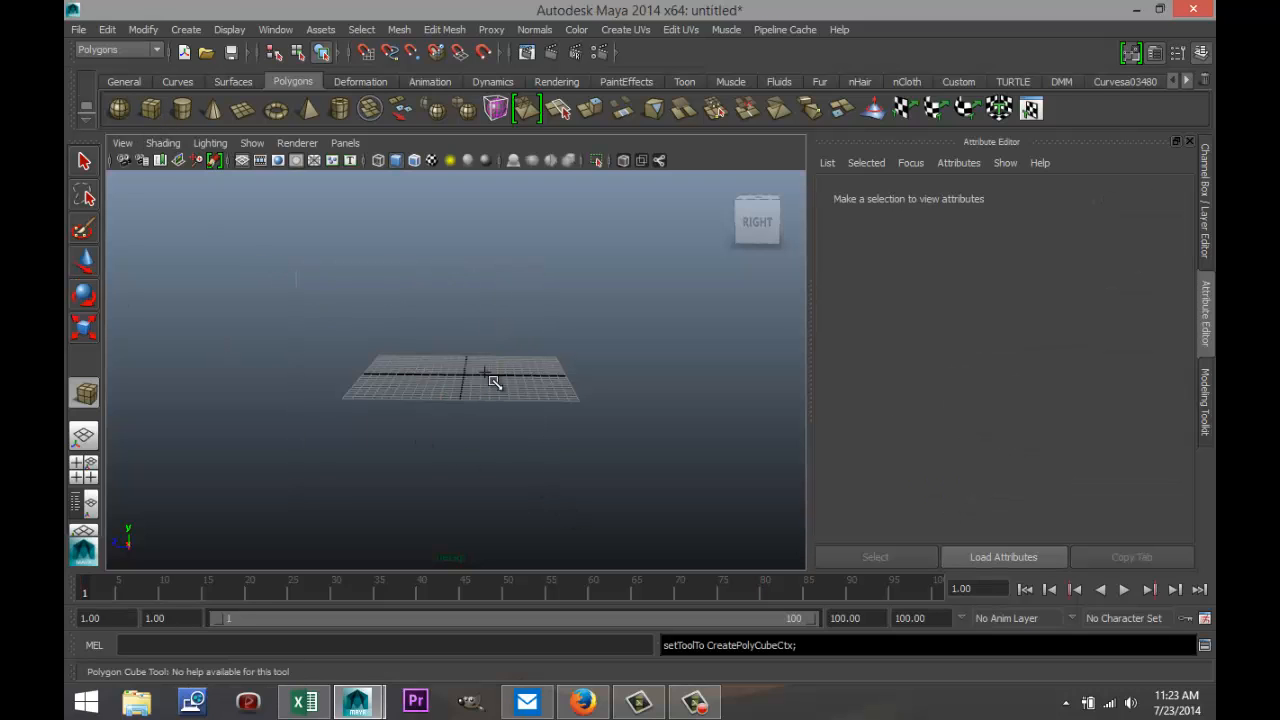
left_click_drag(442, 392, 509, 324)
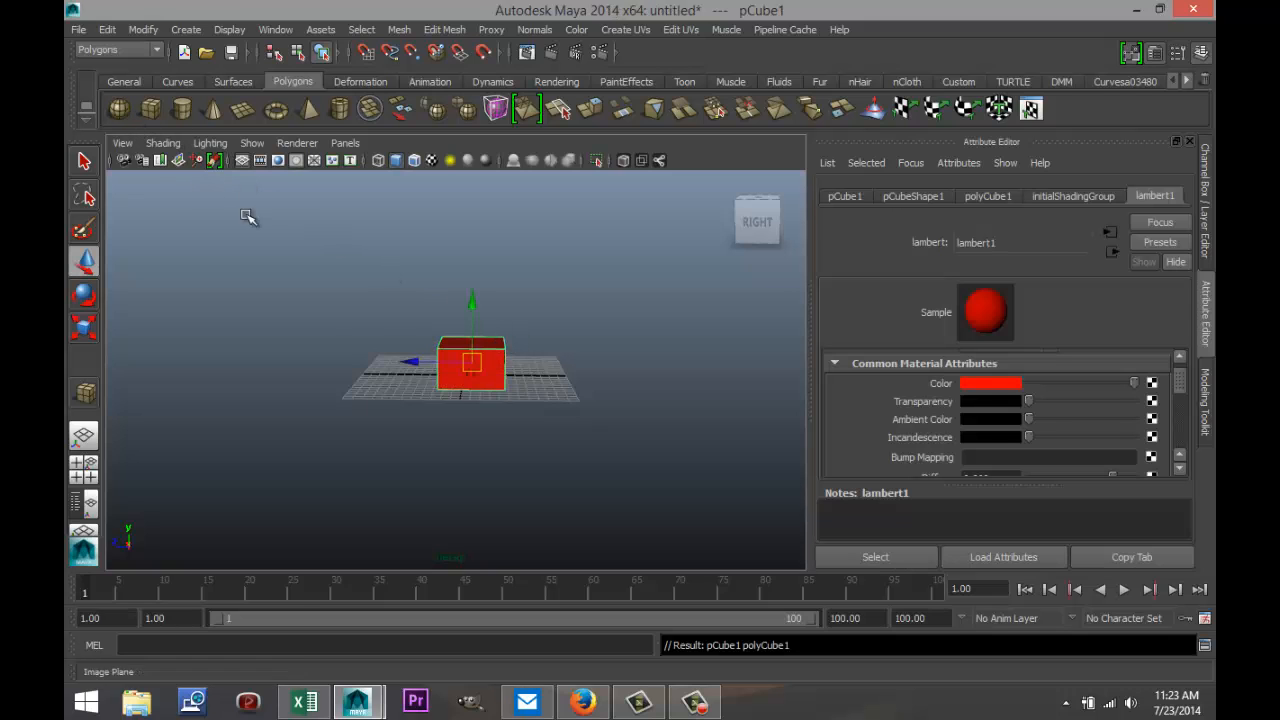
left_click(119, 108)
left_click_drag(559, 392, 423, 306)
key("w")
- Center the sphere over the cube in the top view by moving it along X to about 3.5, and return to the perspective view
left_click(86, 470)
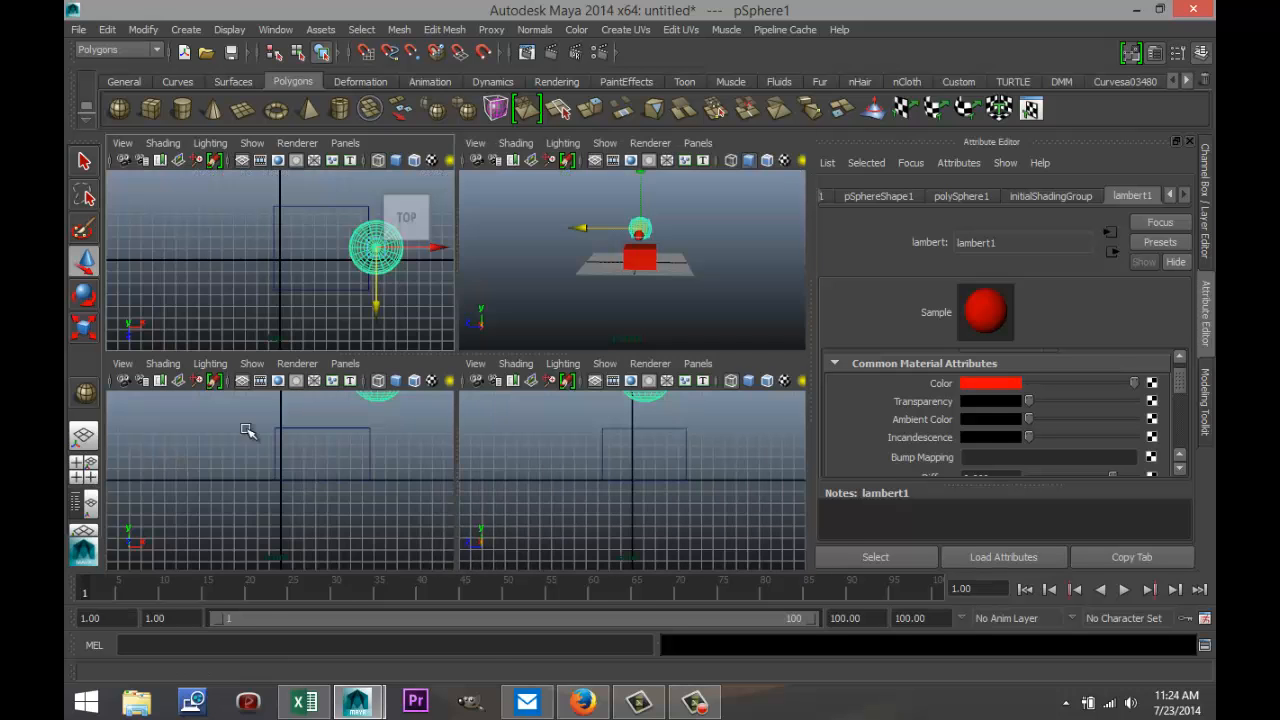
key("space")
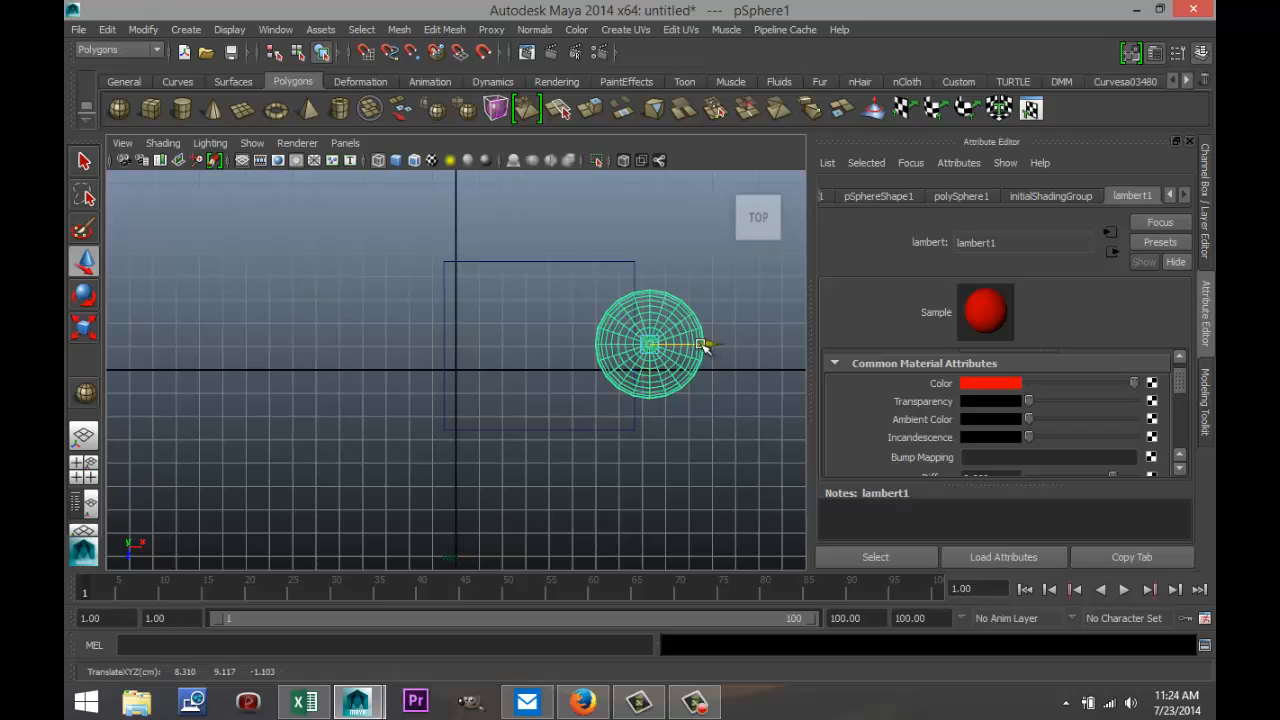
left_click_drag(706, 346, 597, 352)
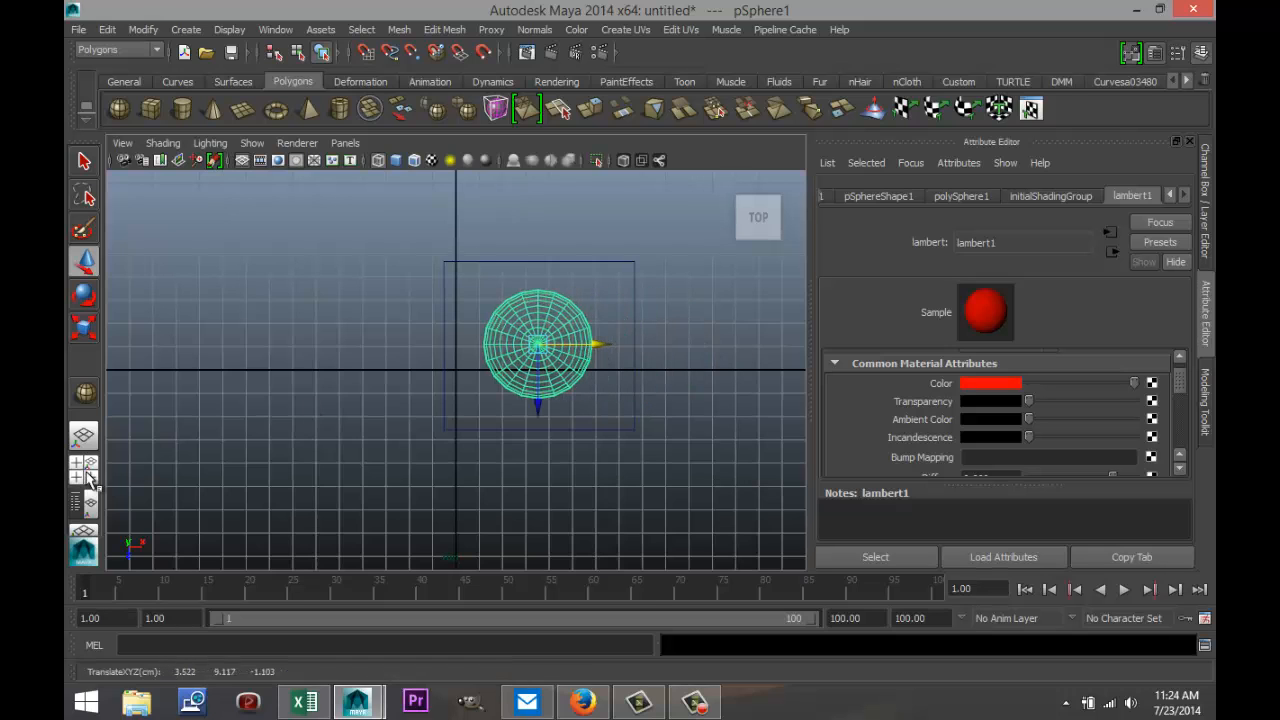
left_click(88, 478)
key("space")
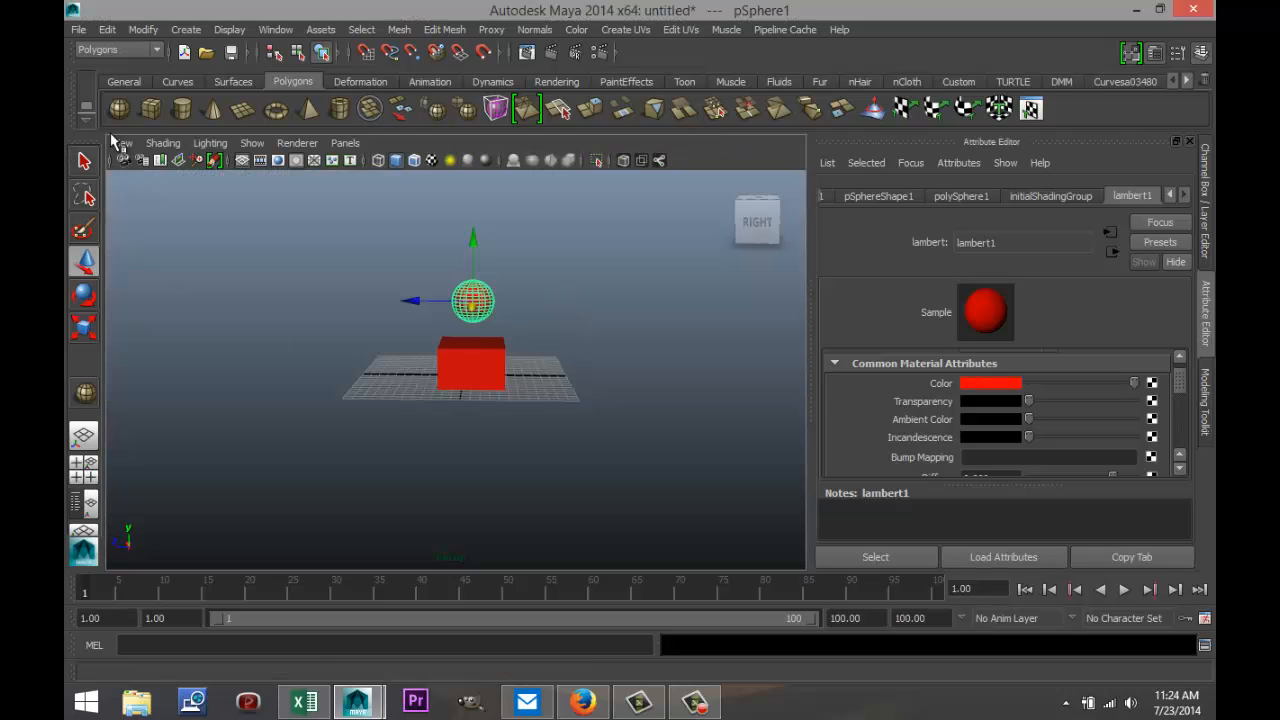
- Create a polygon cylinder in front of the cube, duplicate it, and move the copy along Z beside the original
left_click(178, 110)
left_click_drag(424, 451, 437, 410)
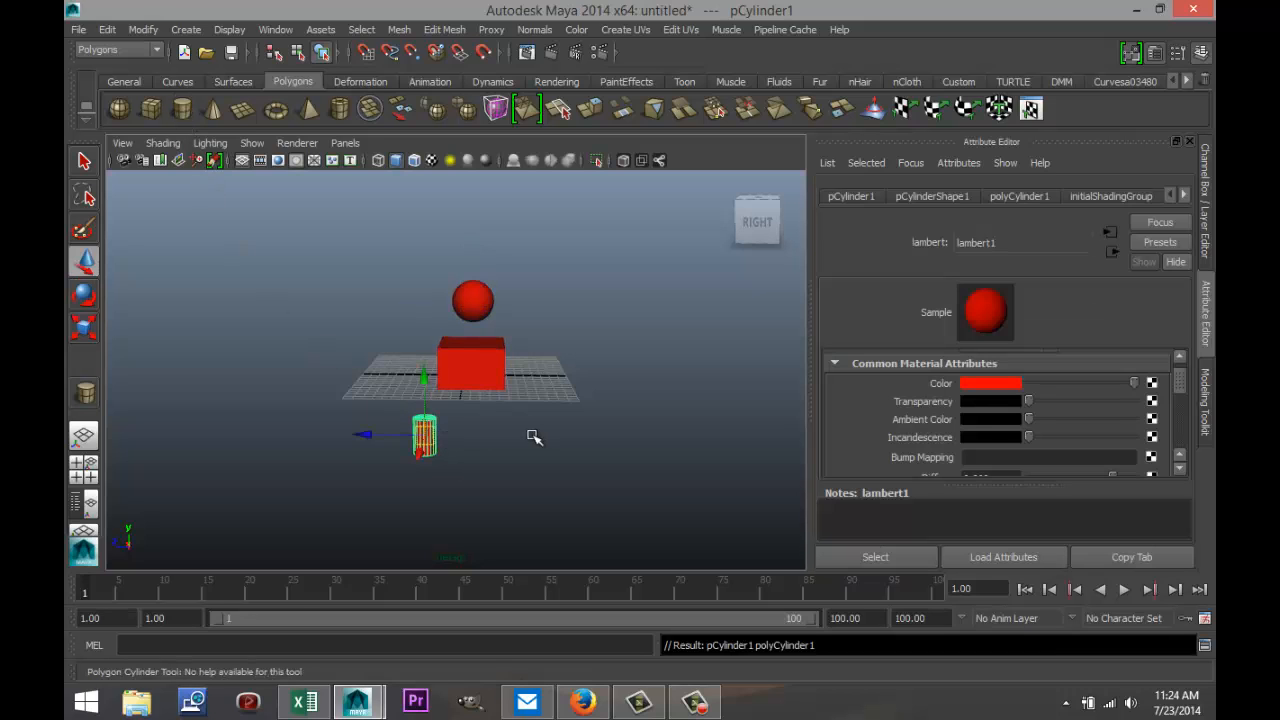
key("ctrl+d")
key("w")
left_click_drag(371, 435, 423, 440)
- Move both cylinders along X to about 3.4 in the top view so they line up under the cube, and return to the perspective view
left_click(84, 464)
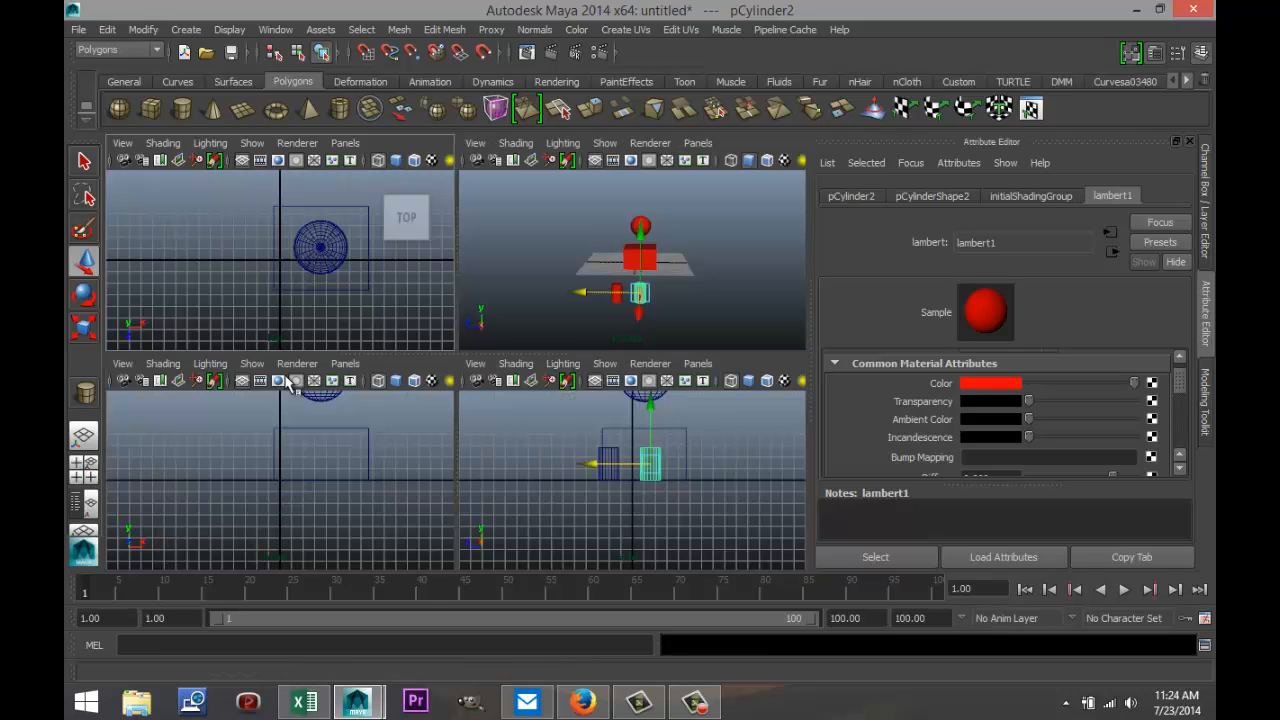
key("space")
scroll(440, 400, "down", 5)
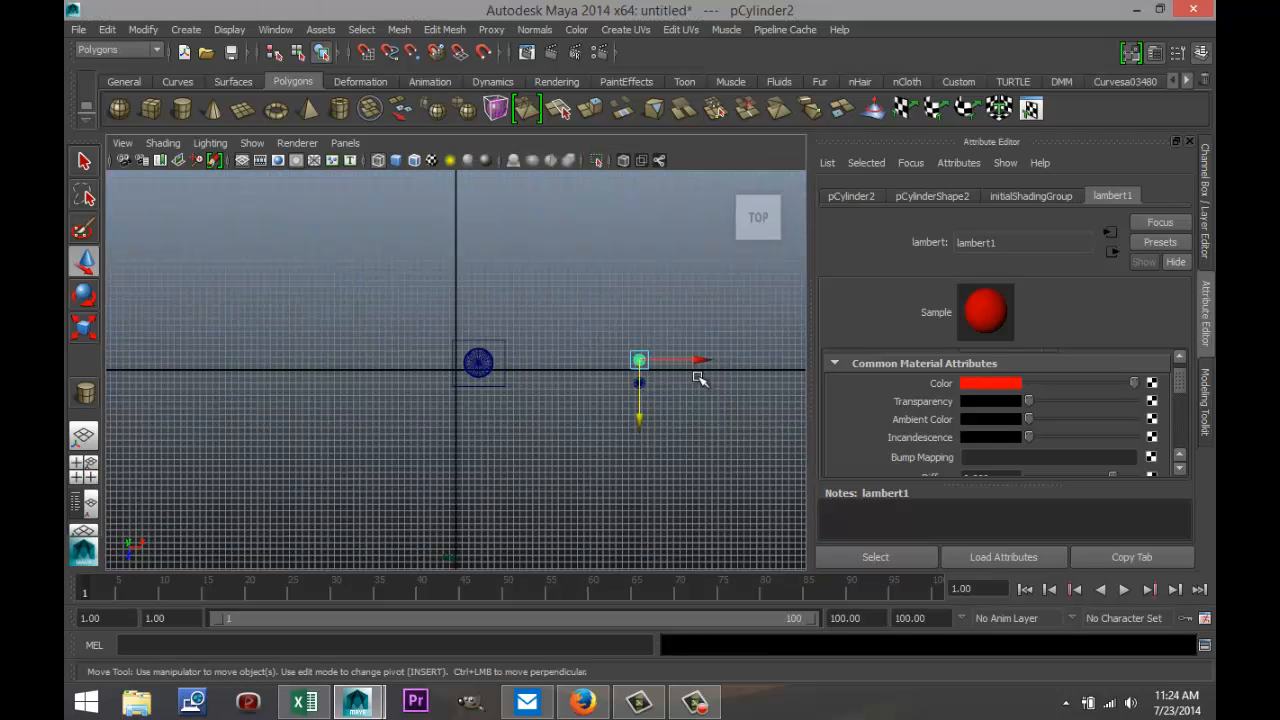
left_click(638, 384)
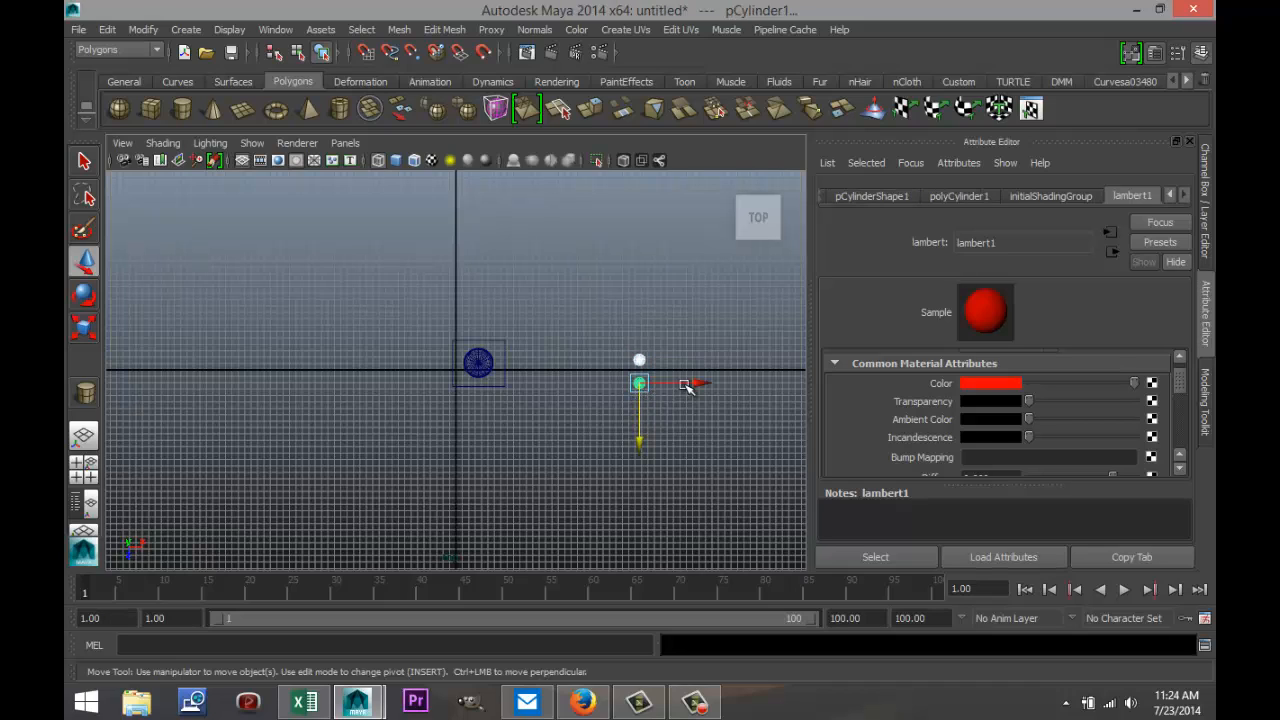
left_click_drag(687, 387, 476, 400)
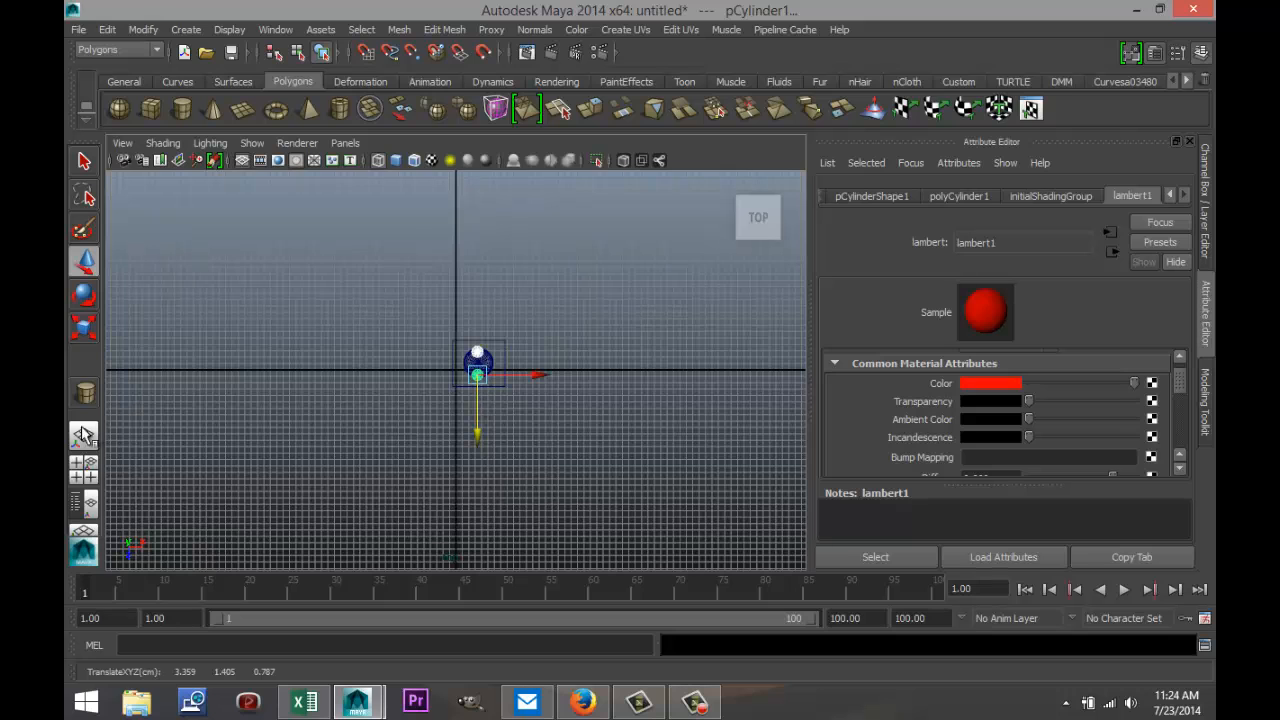
left_click(83, 469)
key("space")
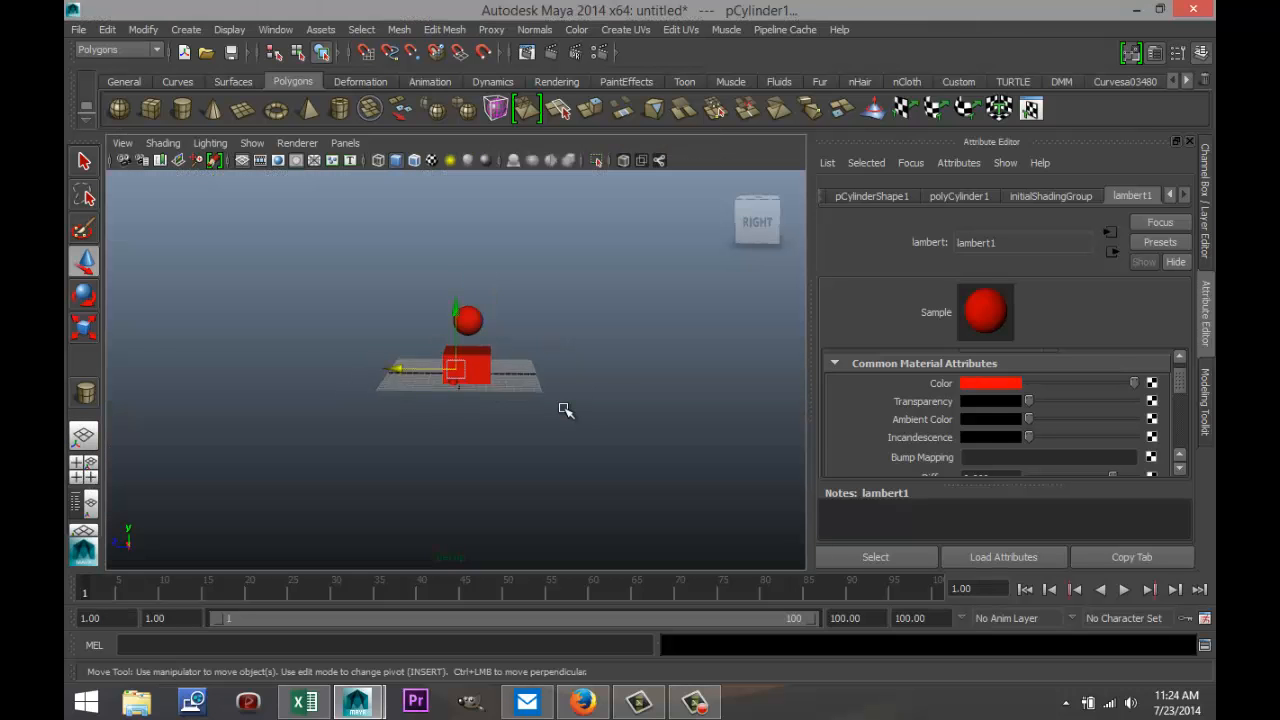
- Lower both cylinders along Y so they sit beneath the cube like a pair of legs
scroll(565, 408, "up", 3)
left_click_drag(566, 400, 687, 379, "alt")
left_click_drag(512, 290, 517, 351)
mouse_move(560, 430)
left_mouse_down("alt")
mouse_move(574, 440)
mouse_move(555, 440)
left_mouse_up("alt")
- Select the sphere, the cube and each cylinder in turn to examine the figure's parts as separate objects
left_click(483, 272)
left_click(484, 357)
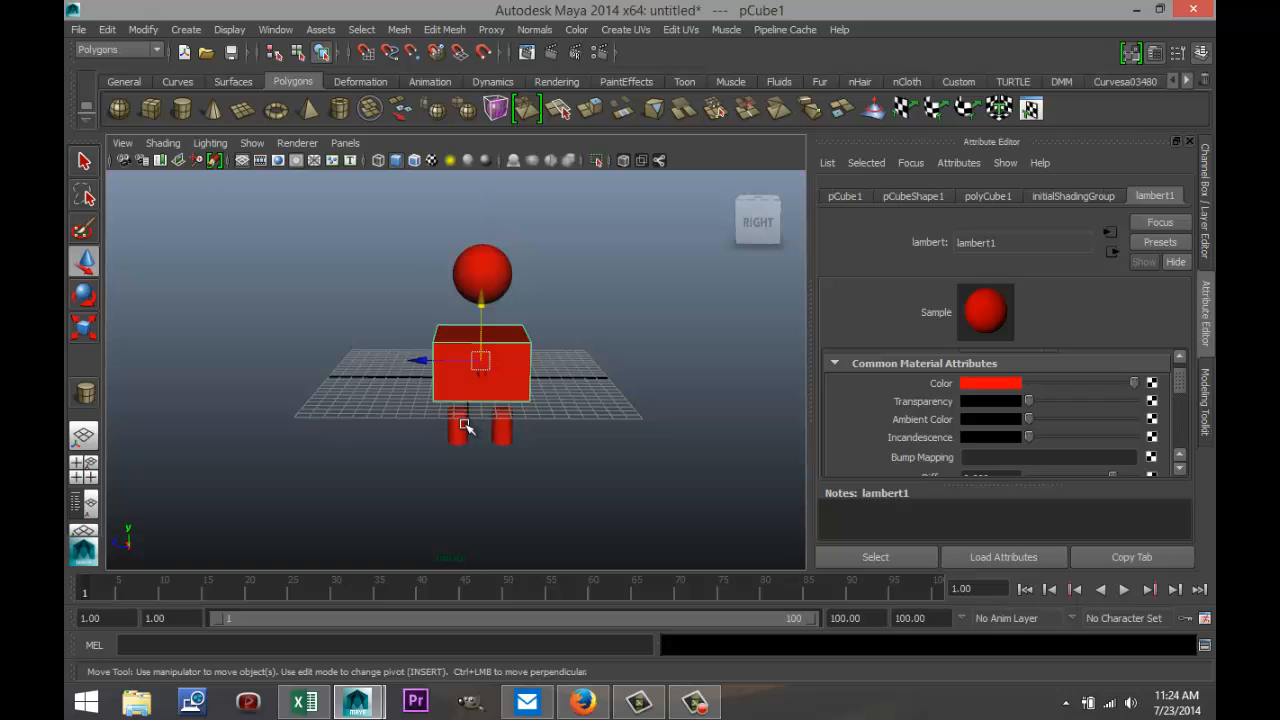
left_click(460, 428)
left_click(501, 428)
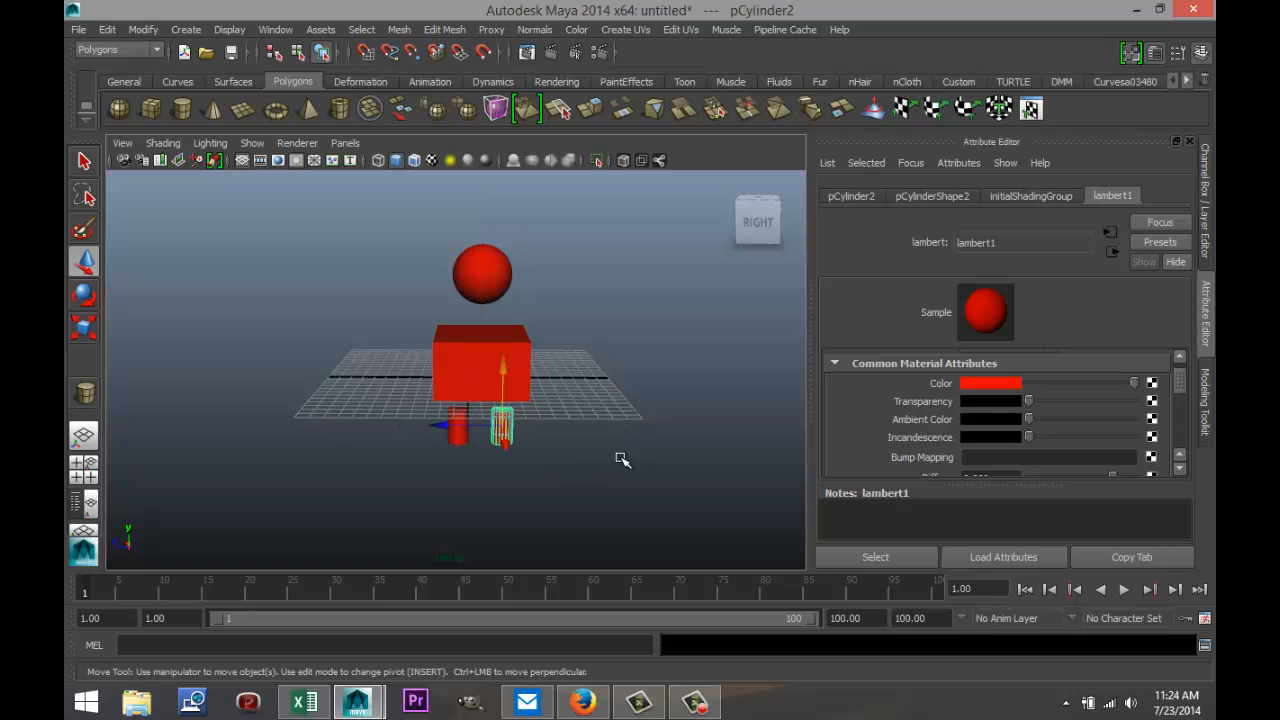
left_click_drag(620, 458, 551, 460, "alt")
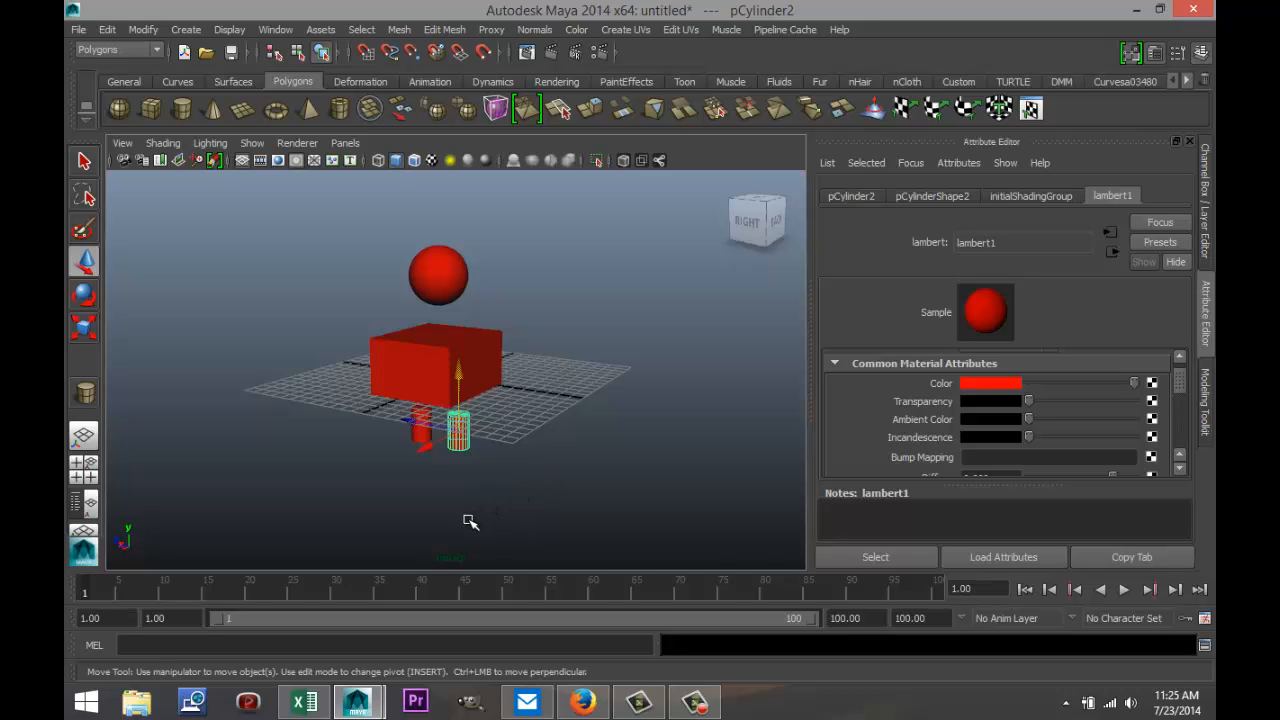
- Move the sphere along Z to about -0.7 and rotate it about 0.5 degrees around Z
left_click(446, 272)
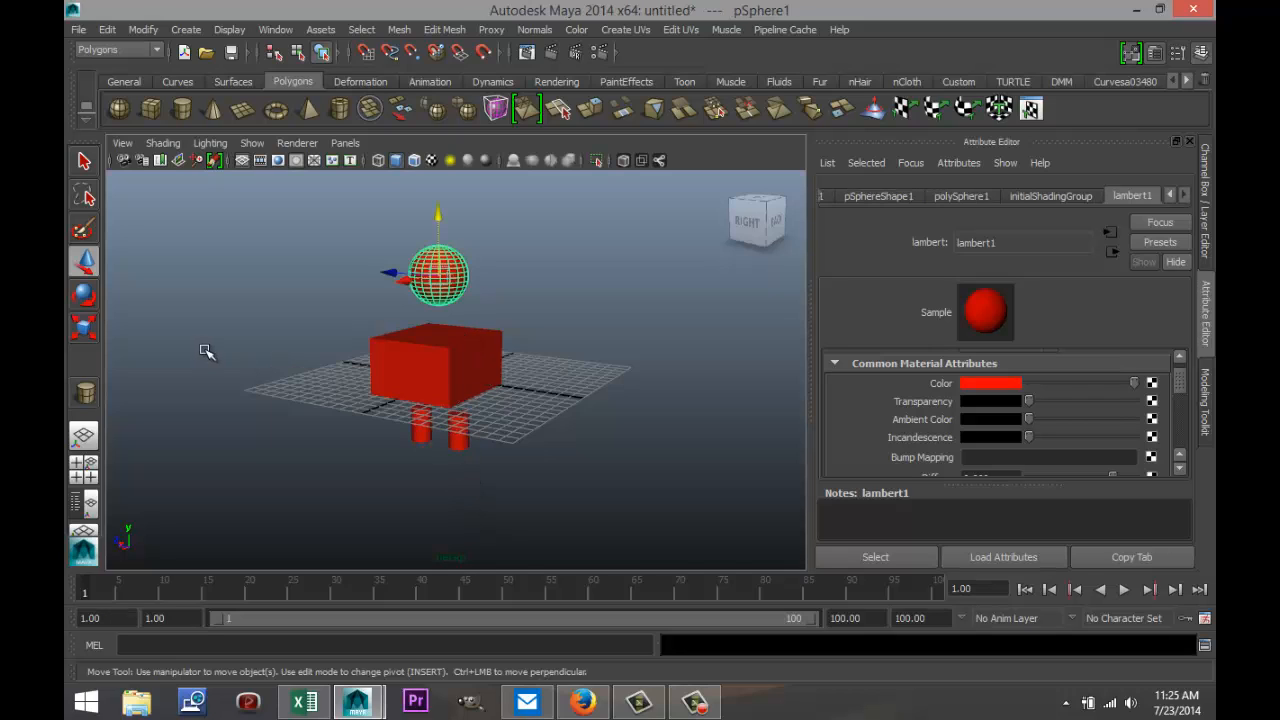
left_click_drag(380, 270, 372, 316)
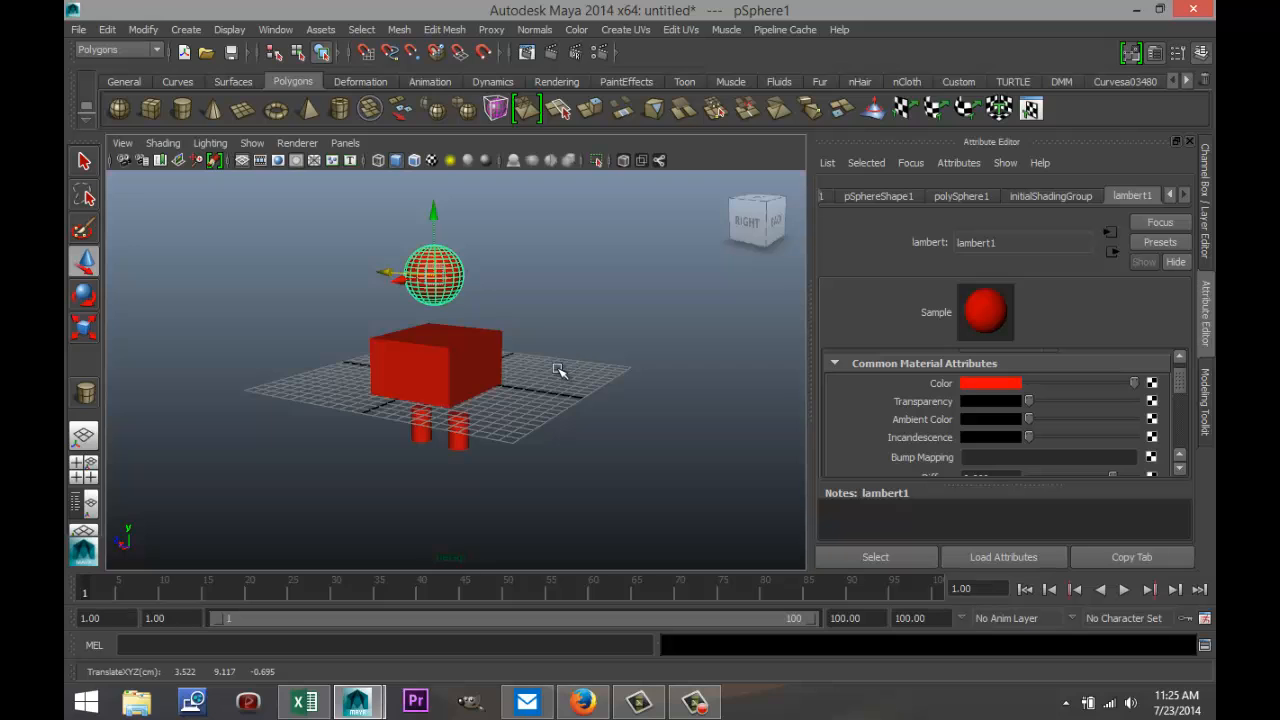
left_click(85, 296)
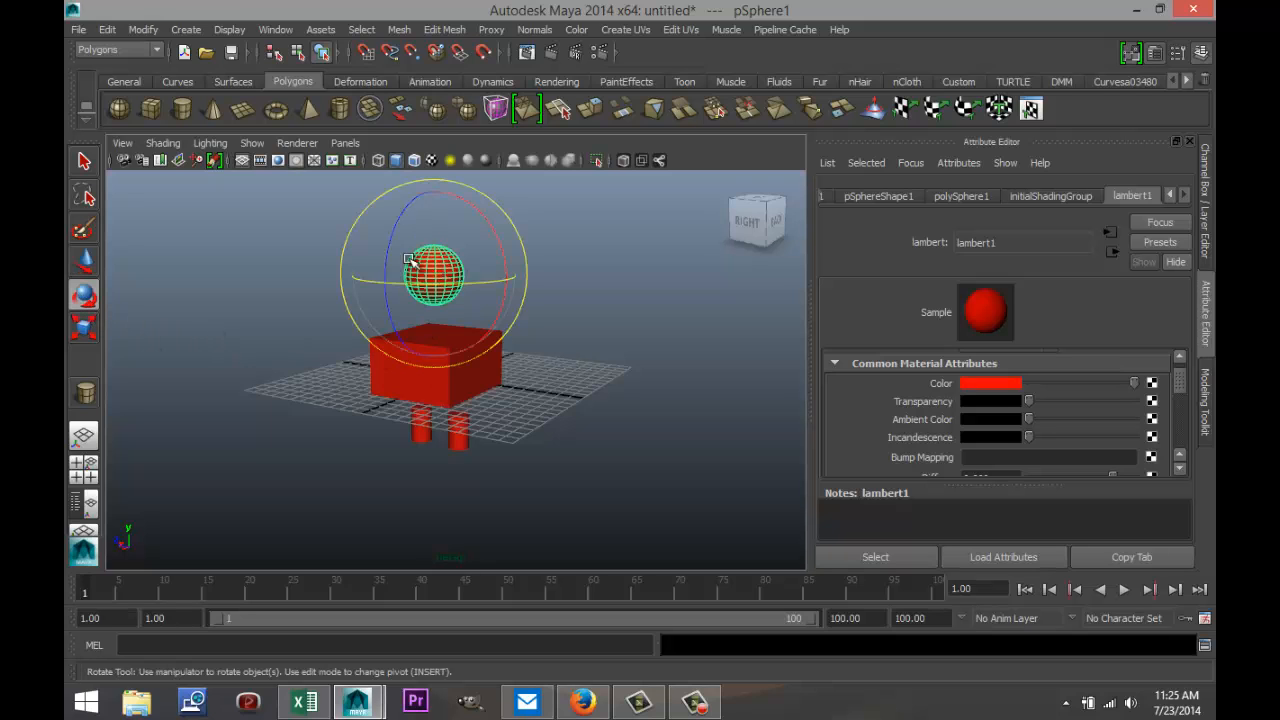
left_click_drag(393, 252, 387, 243)
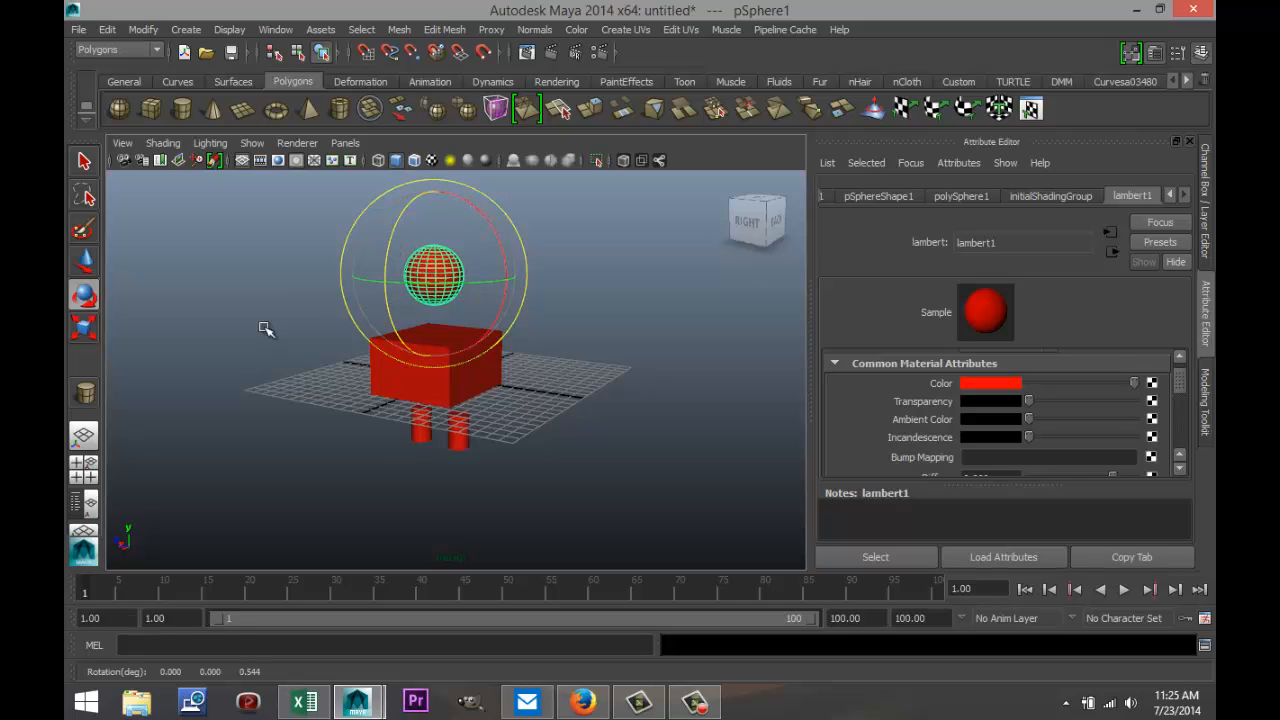
- Nudge the sphere slightly along X with the Move tool and deselect it
key("w")
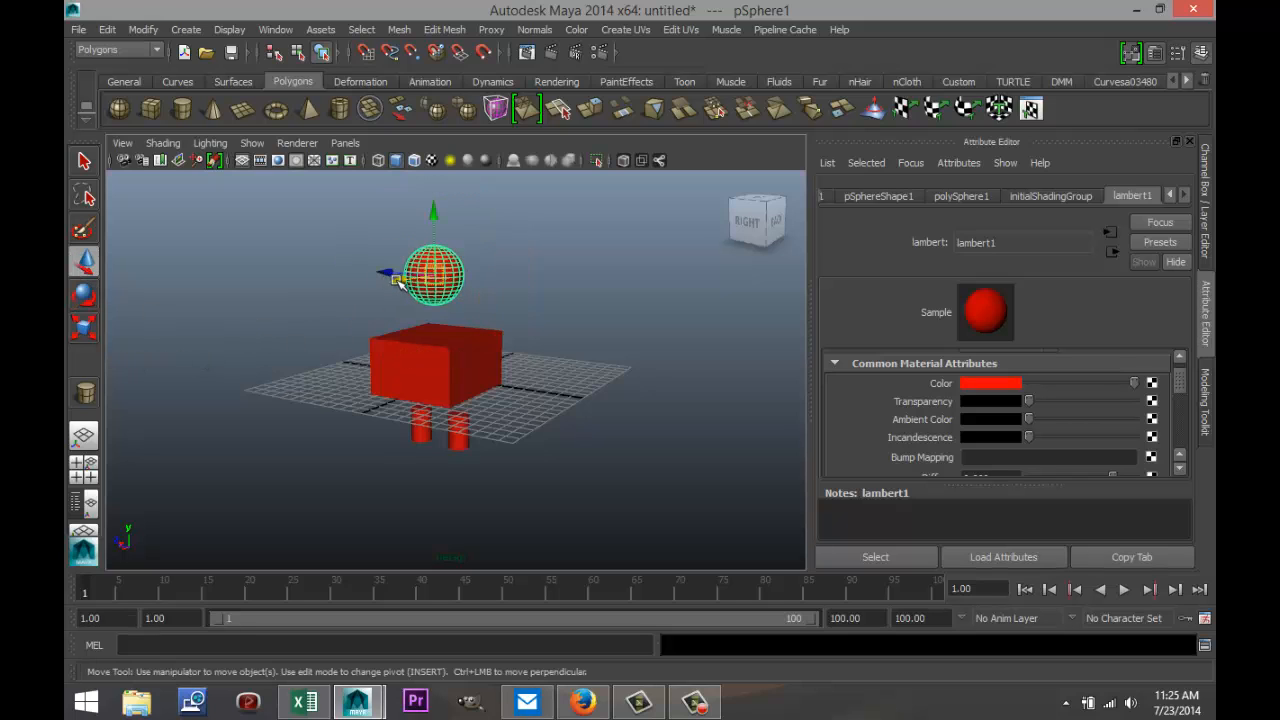
mouse_move(389, 279)
left_mouse_down()
mouse_move(353, 304)
mouse_move(371, 279)
mouse_move(390, 286)
left_mouse_up()
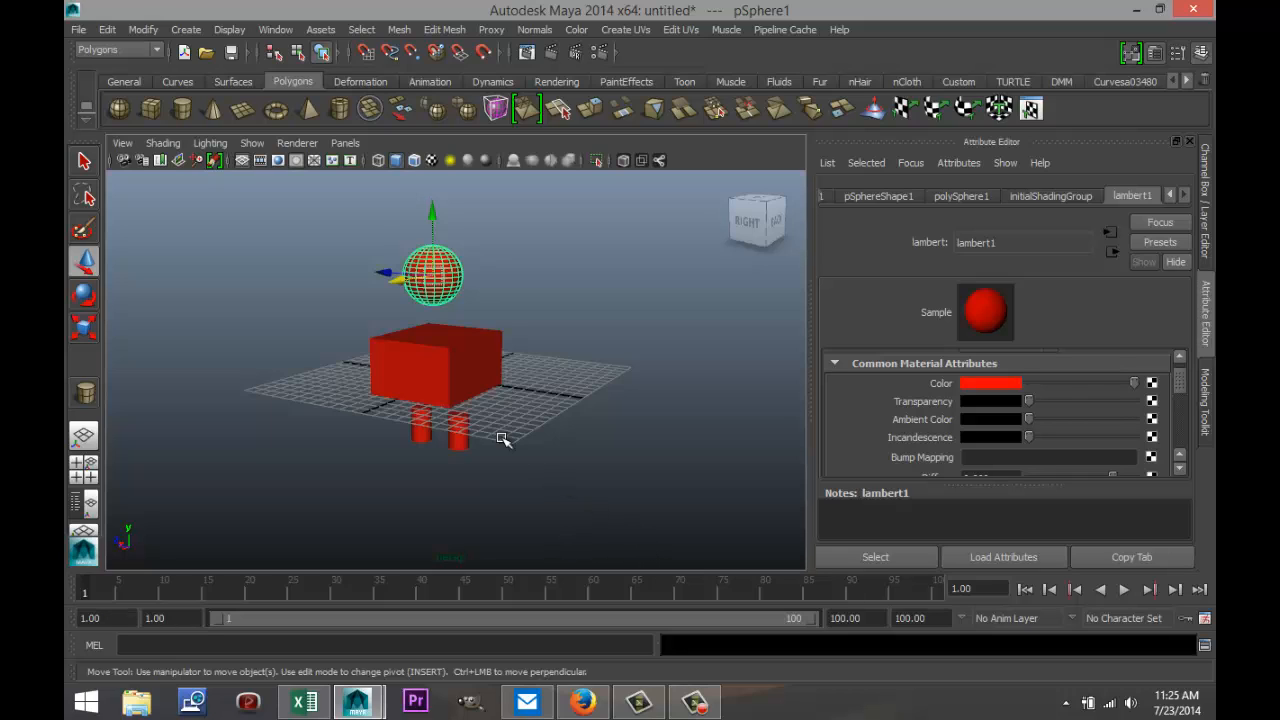
left_click(534, 243)
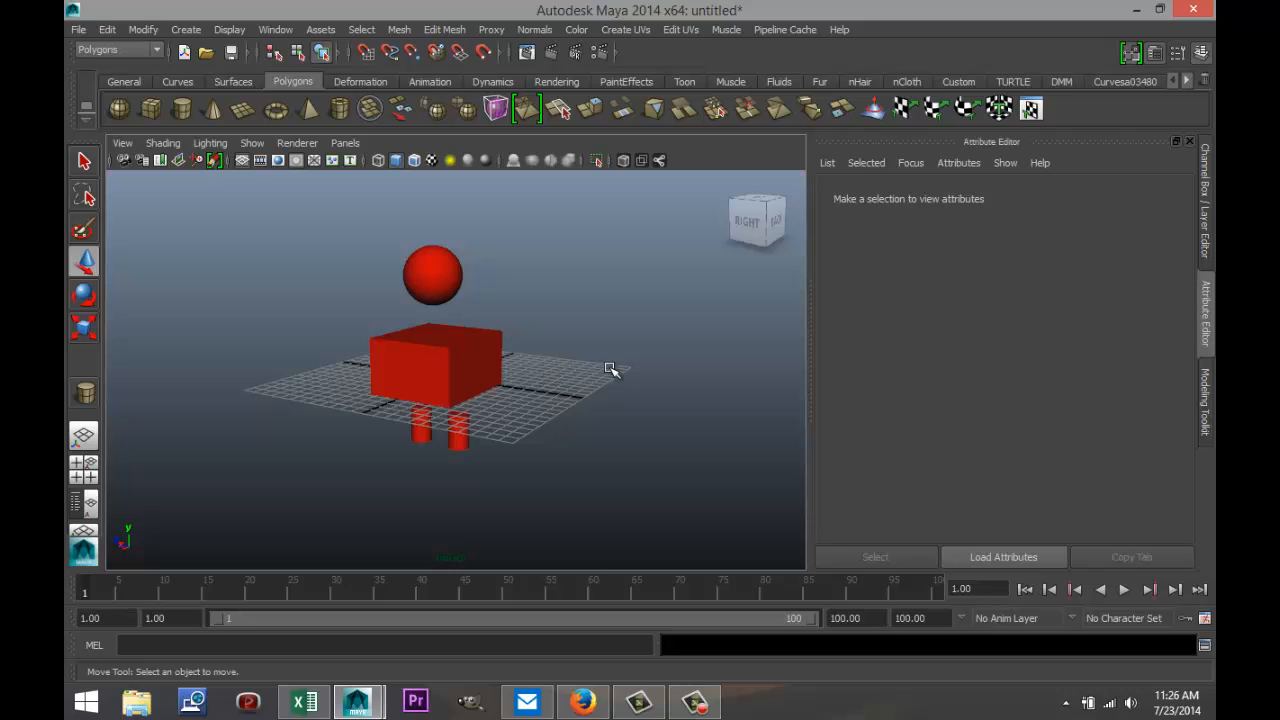
- Examine the sphere, cube and cylinders from near and far and from several angles by zooming, orbiting and panning
scroll(324, 533, "up", 3)
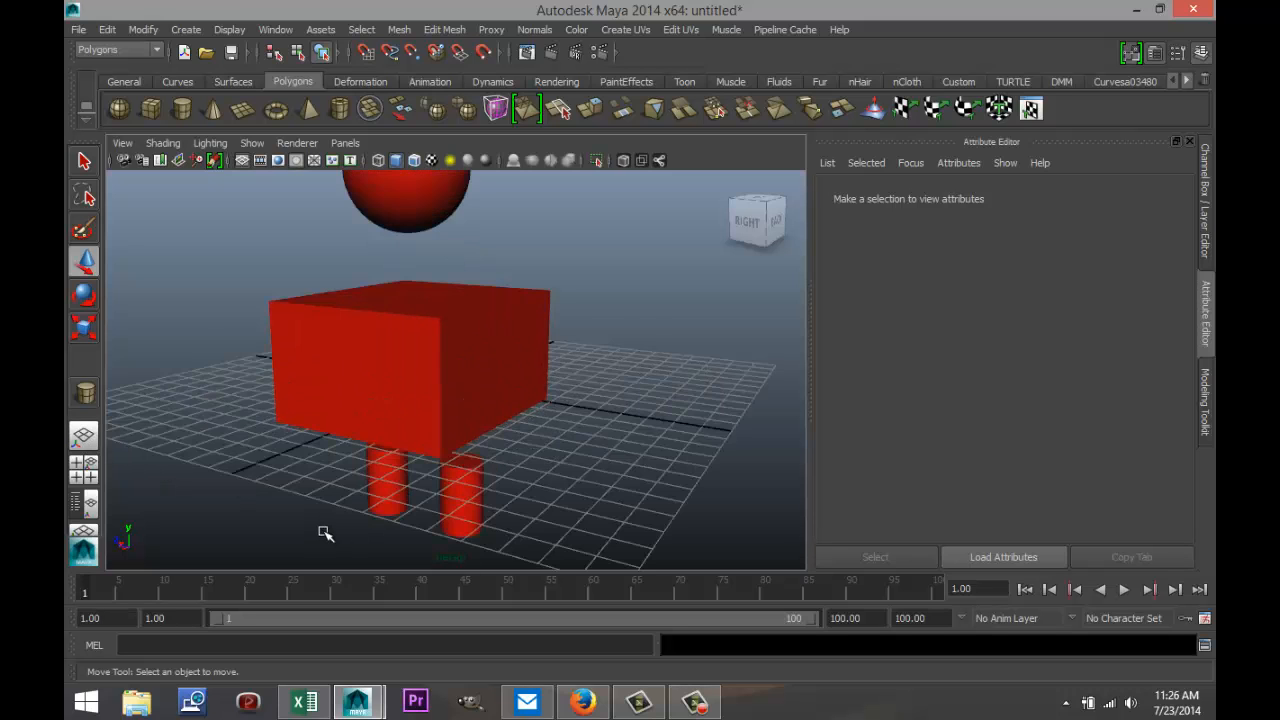
scroll(324, 533, "down", 3)
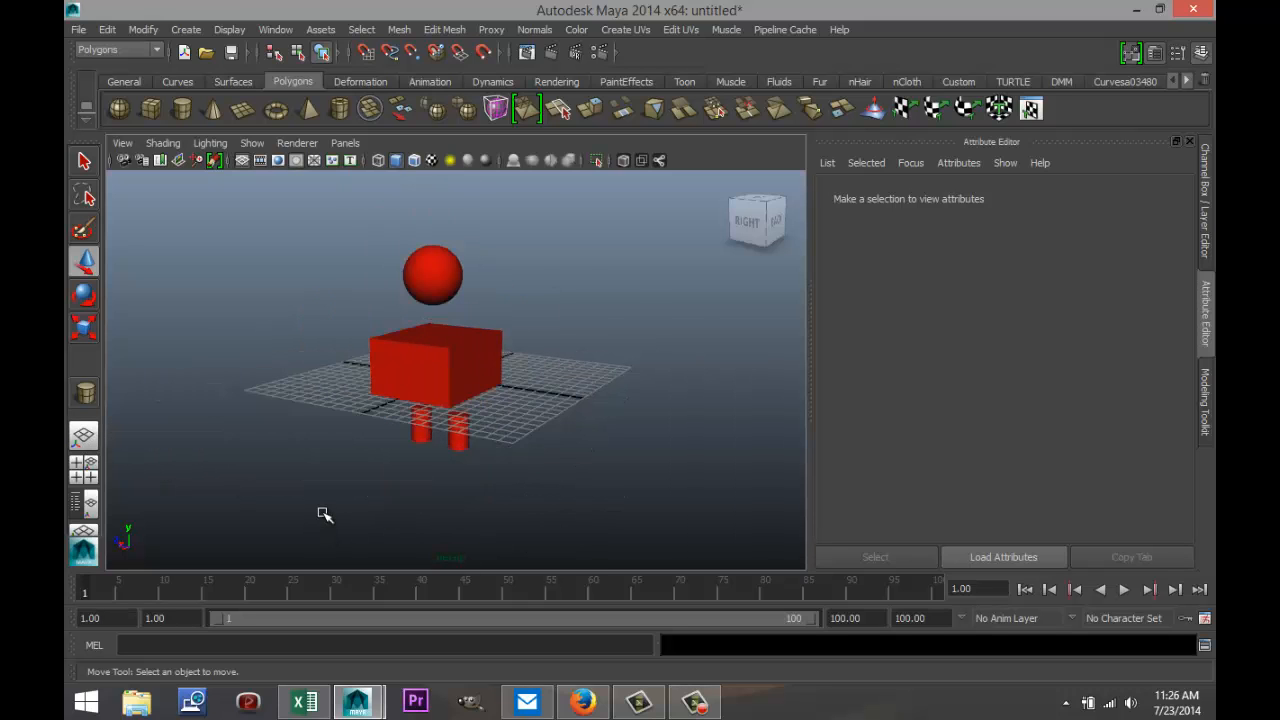
scroll(324, 514, "up", 3)
scroll(324, 514, "down", 3)
scroll(324, 514, "up", 1)
scroll(320, 505, "down", 2)
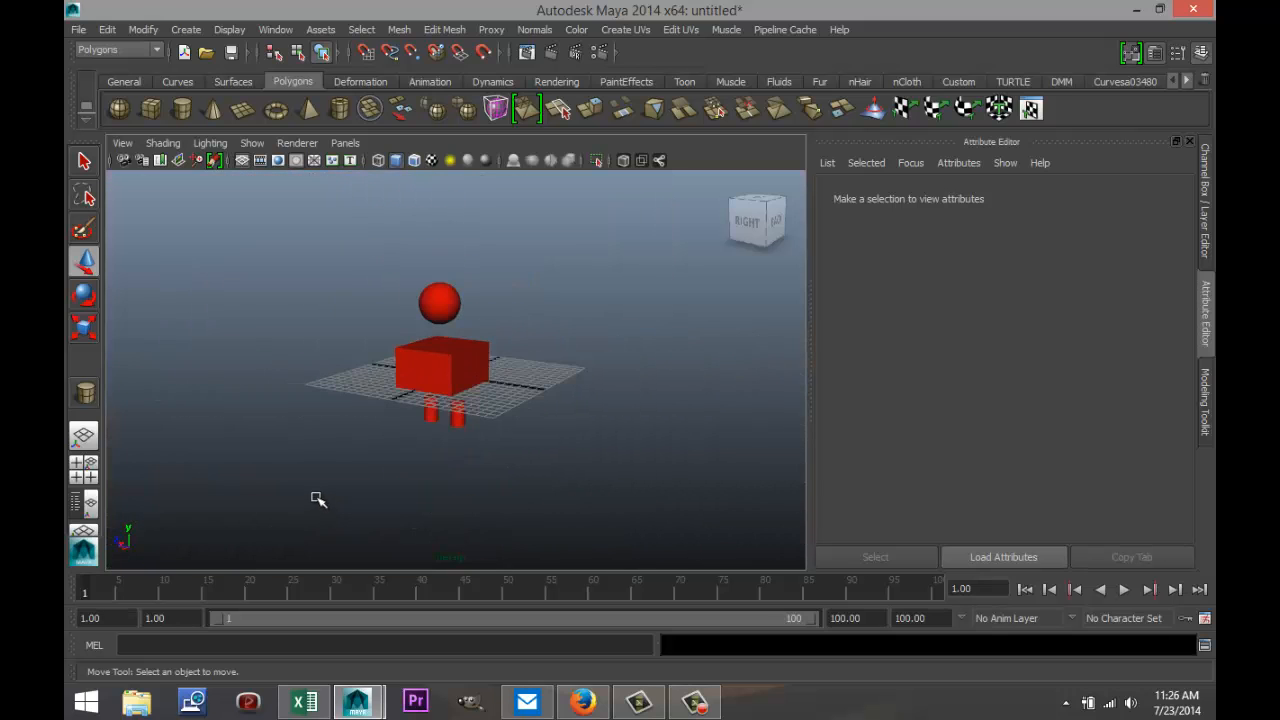
left_click_drag(318, 499, 320, 463, "alt")
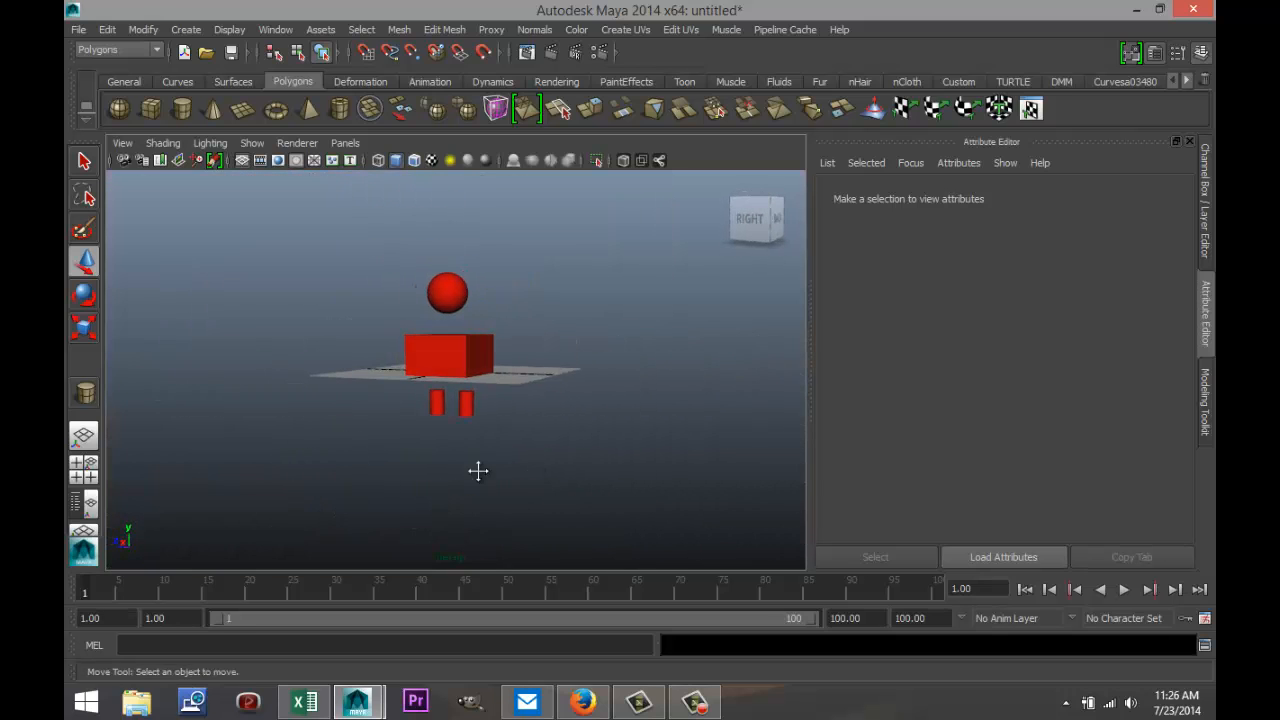
left_click_drag(478, 471, 418, 460, "alt")
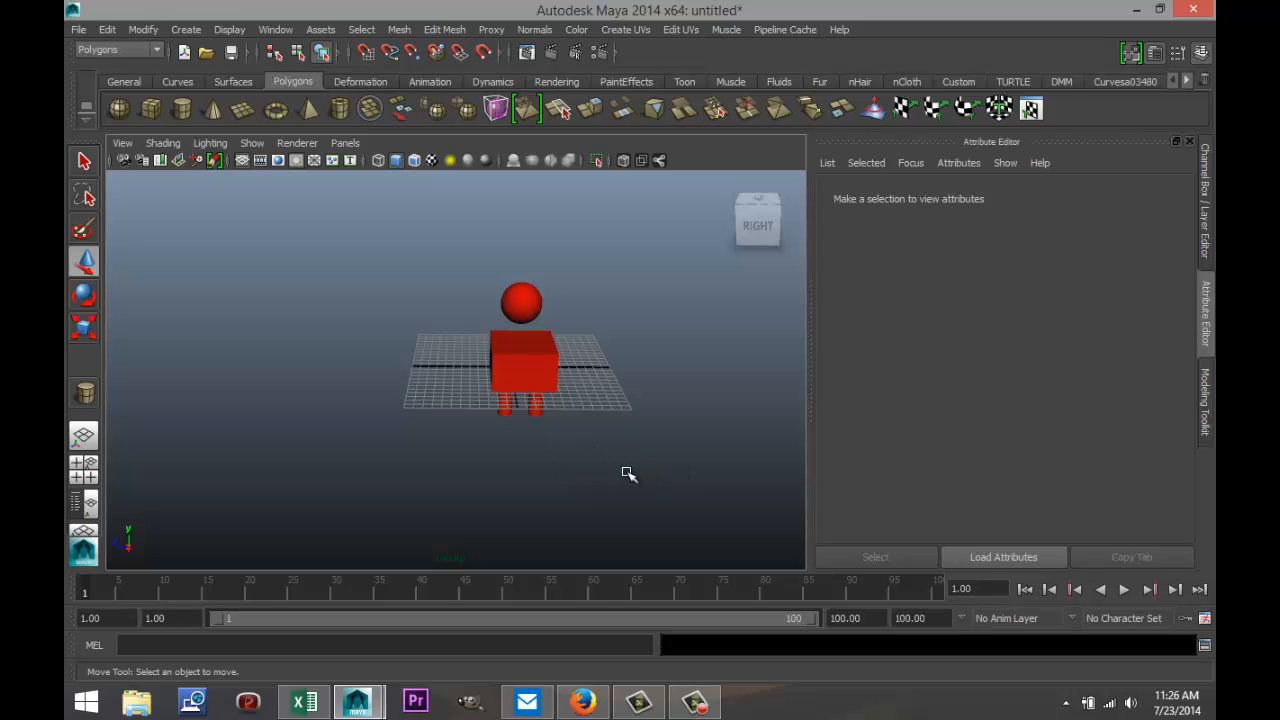
scroll(637, 469, "up", 10)
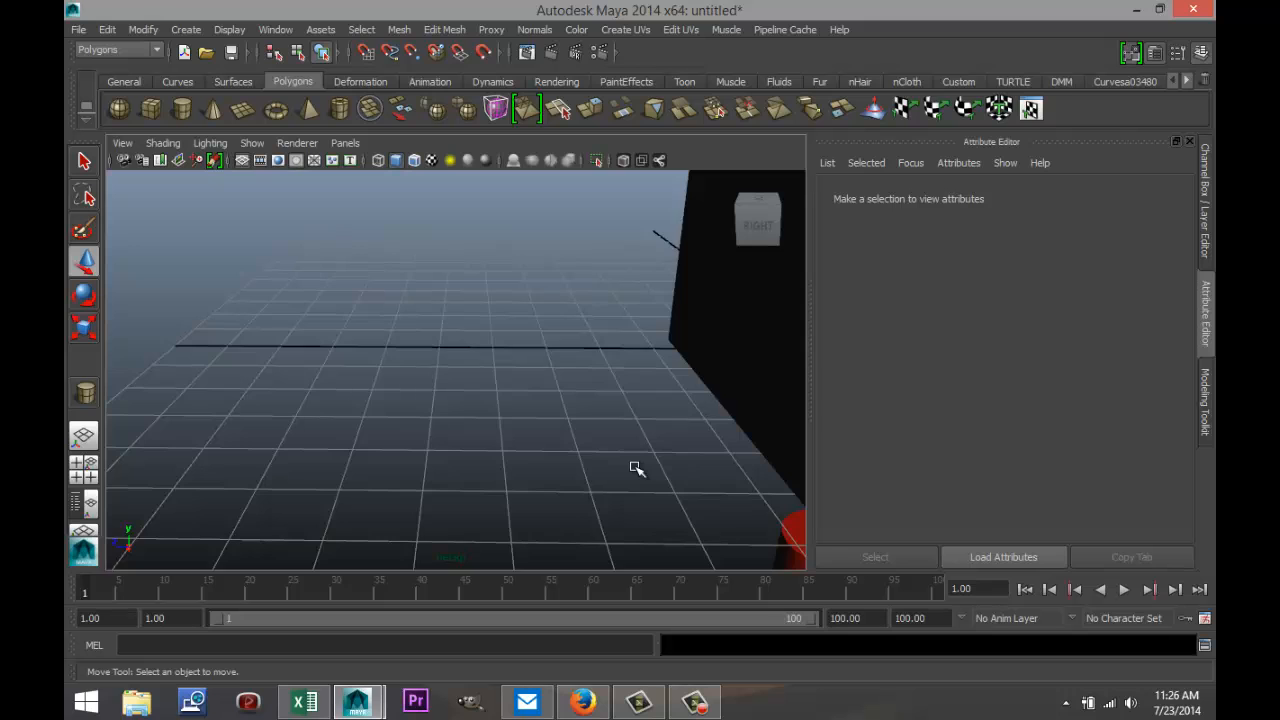
scroll(637, 469, "down", 8)
scroll(637, 469, "up", 8)
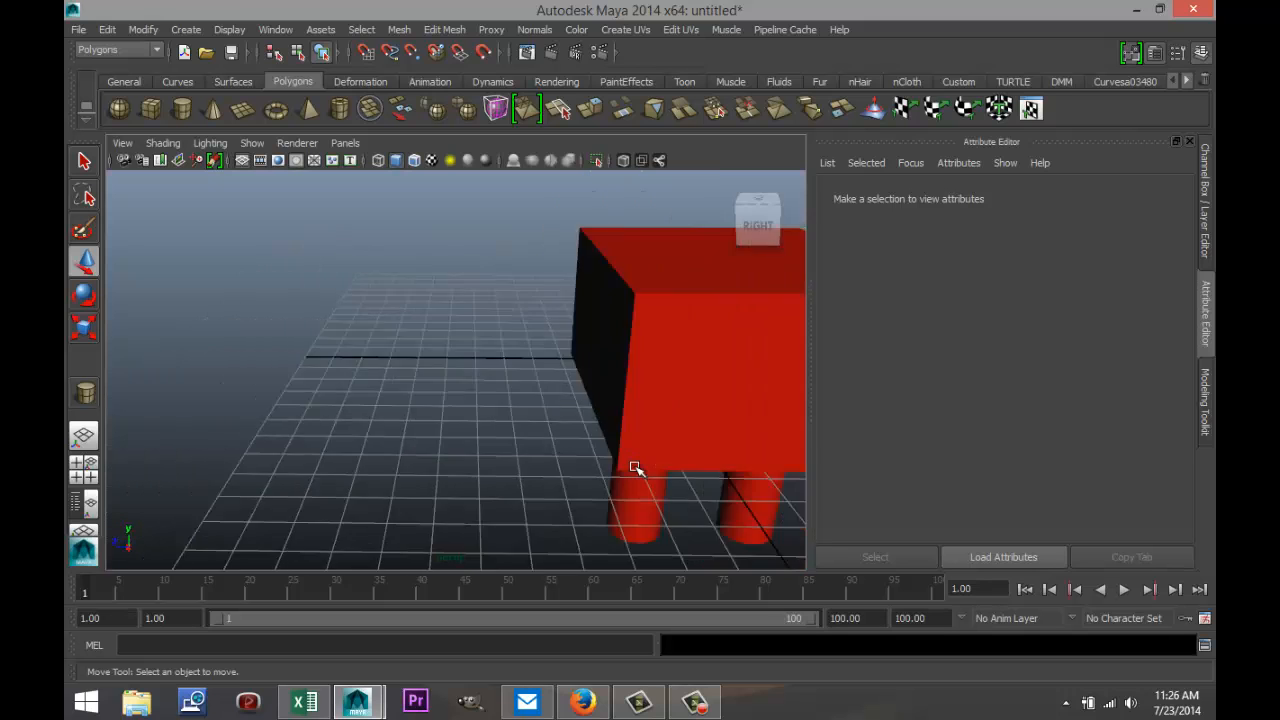
scroll(637, 469, "down", 8)
scroll(637, 469, "up", 8)
scroll(637, 469, "down", 8)
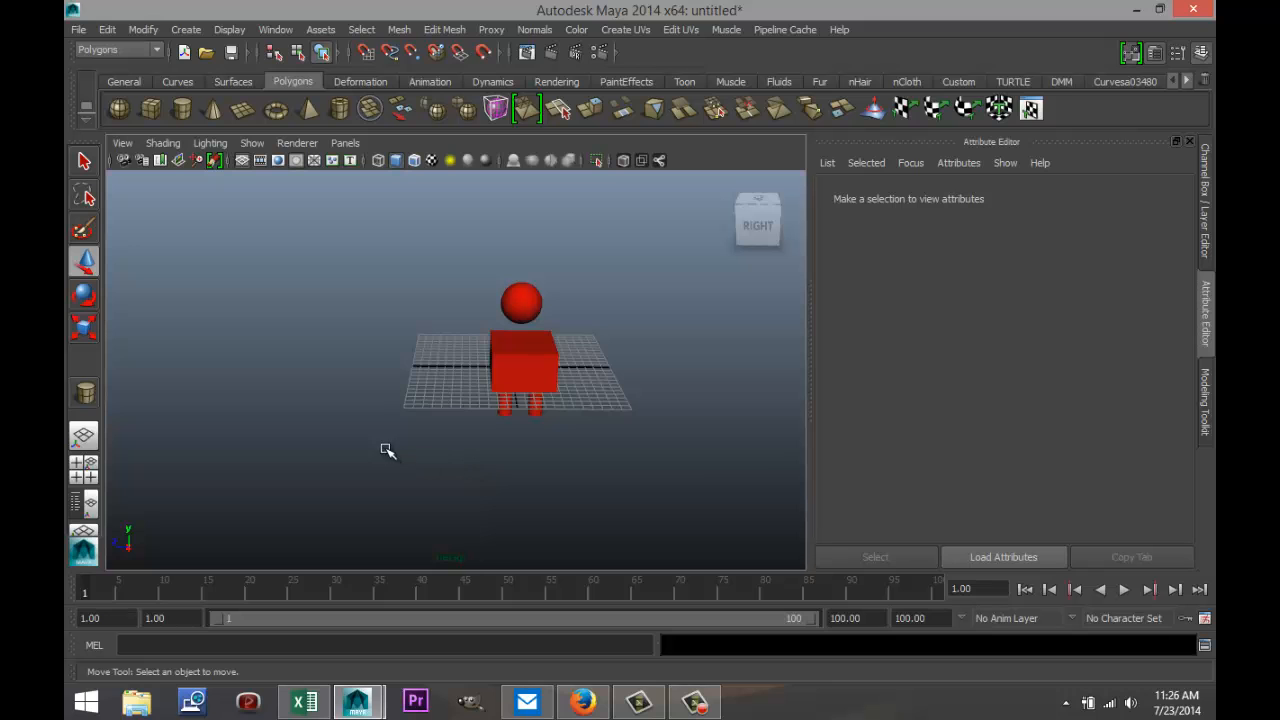
left_click_drag(354, 437, 389, 426, "alt")
scroll(410, 459, "up", 3)
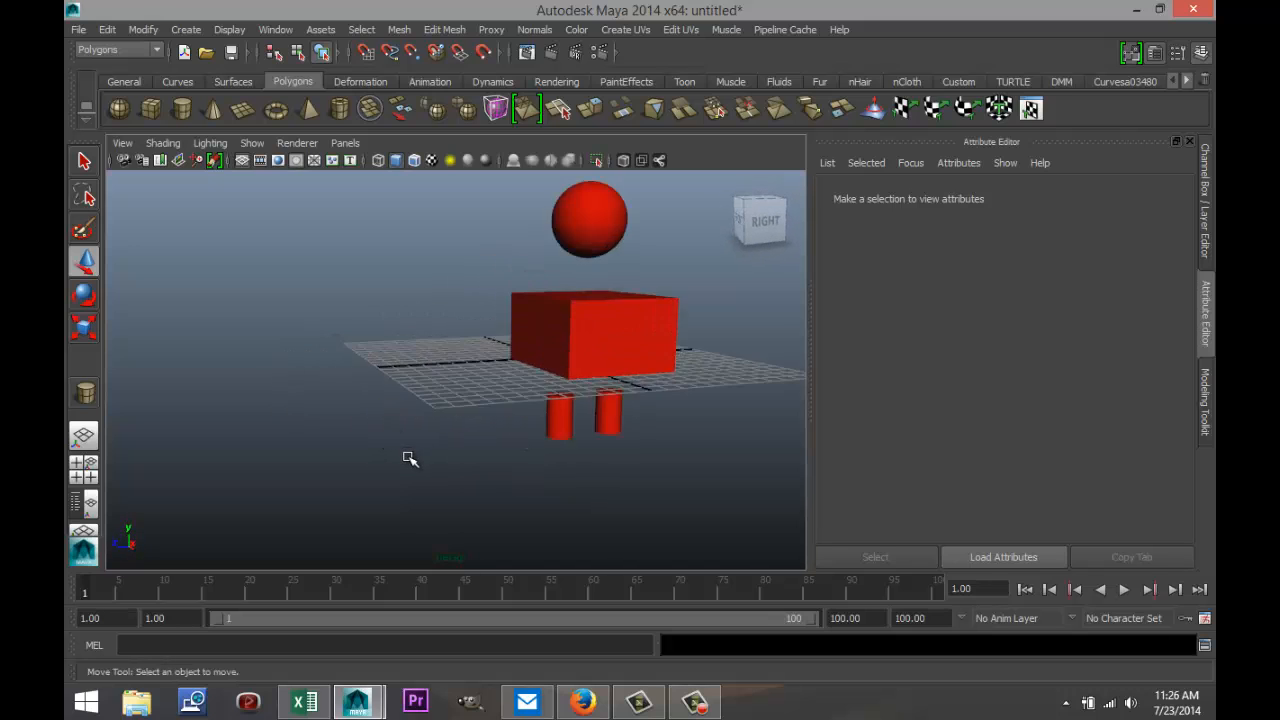
scroll(410, 459, "up", 4)
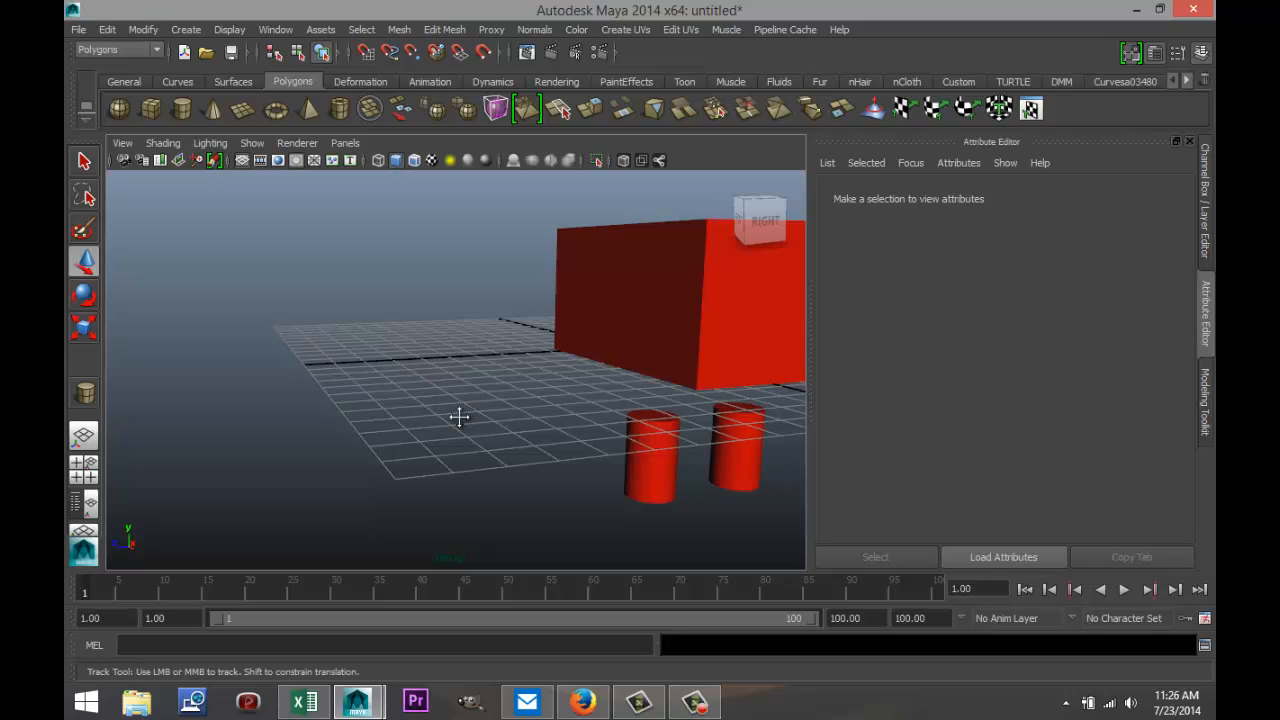
left_click_drag(457, 417, 236, 448, "alt")
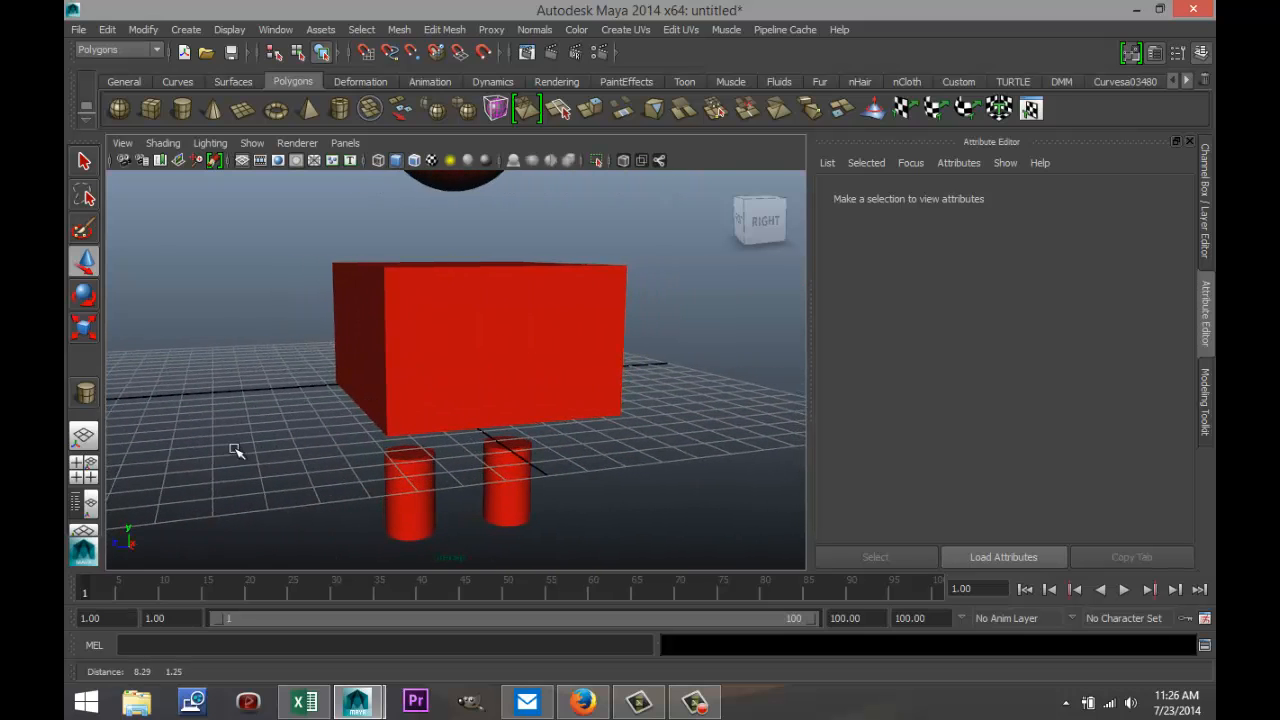
scroll(241, 443, "down", 10)
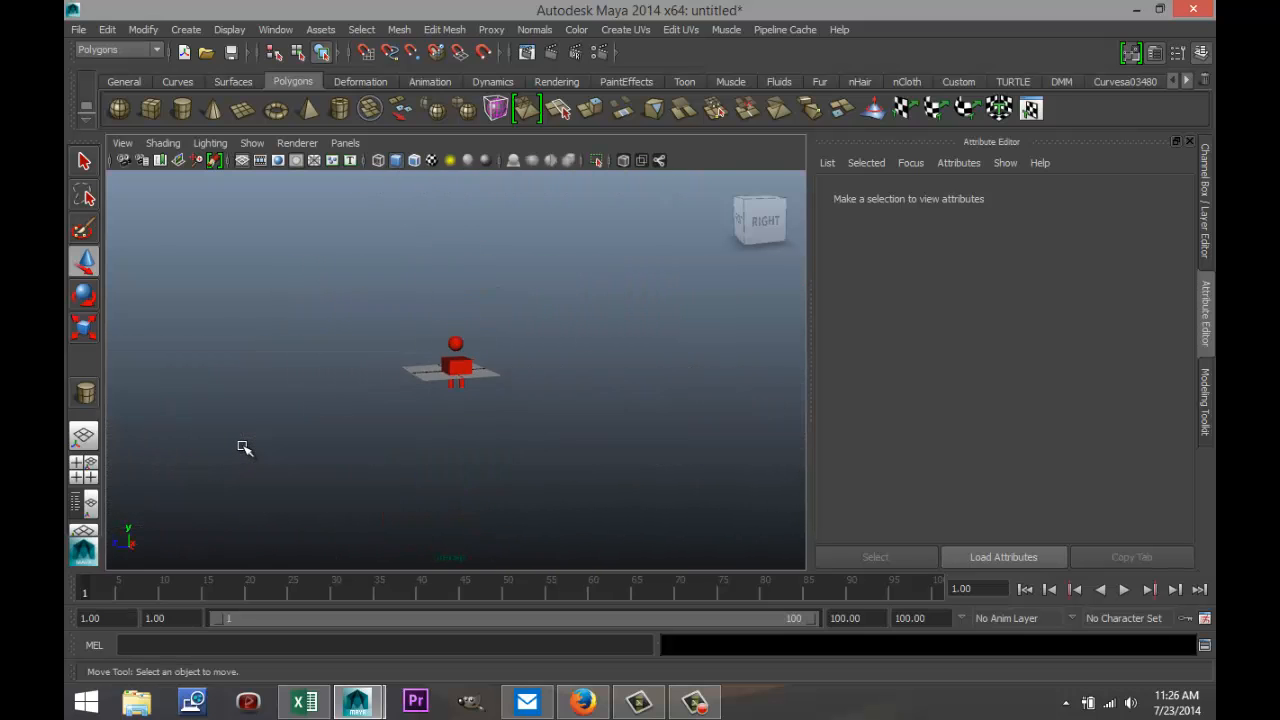
- Frame the cube and raise it along Y until it sits just below the sphere, and show the four-view layout
left_click(456, 367)
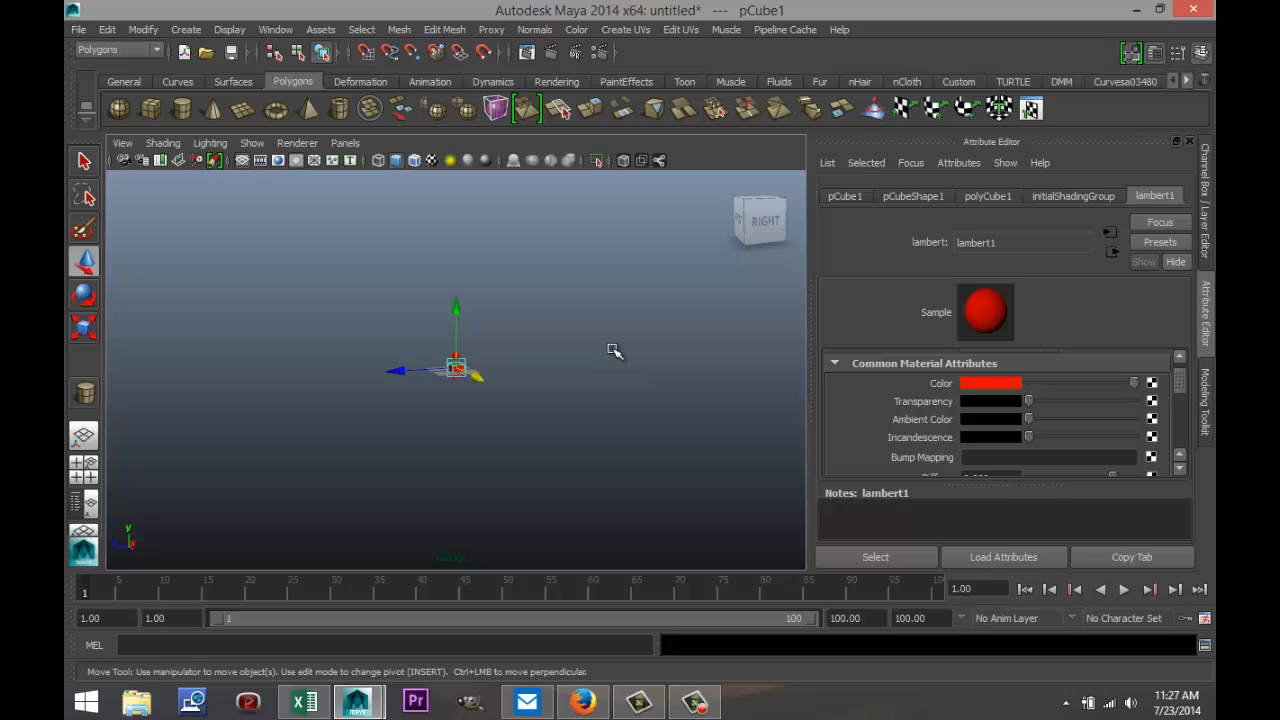
key("f")
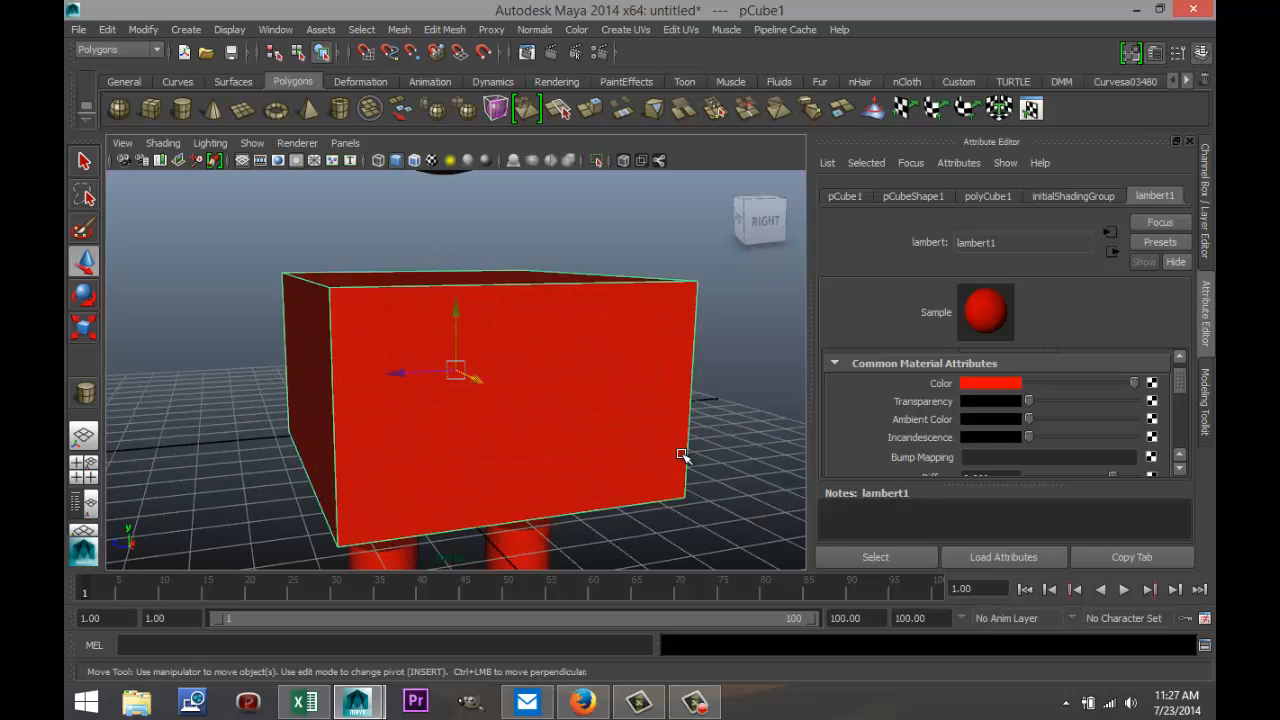
scroll(680, 457, "down", 5)
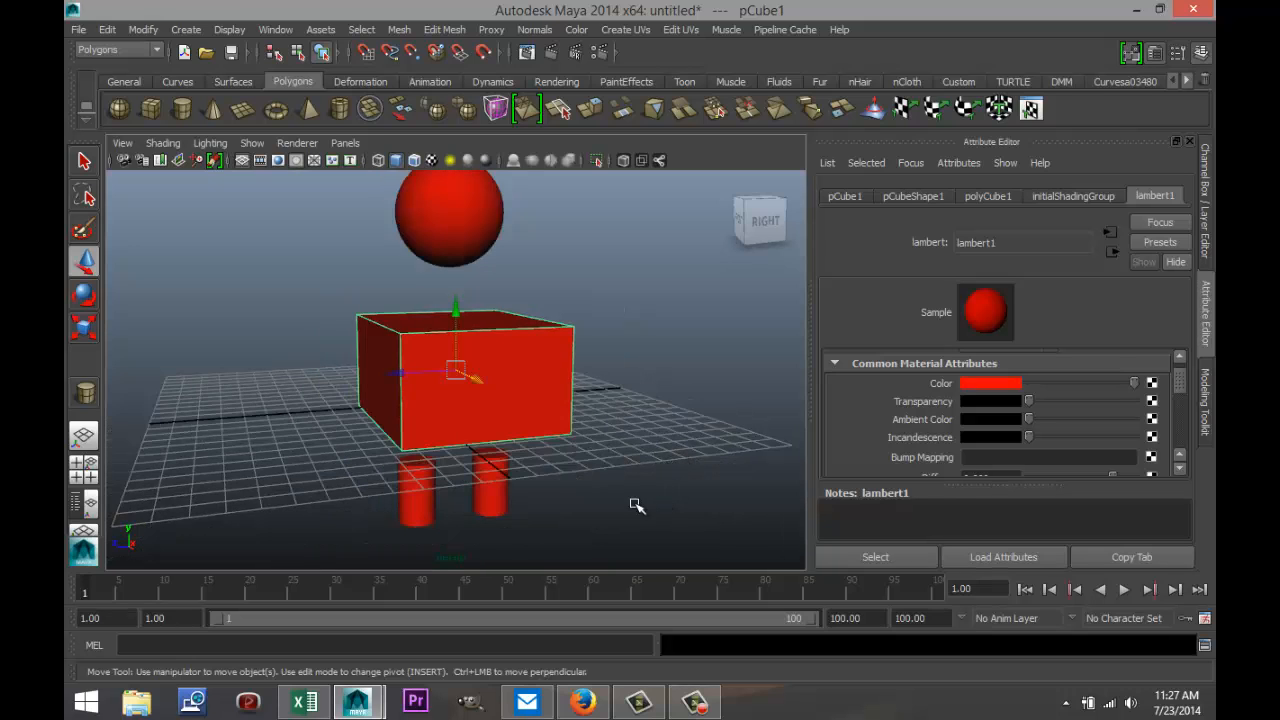
left_click_drag(632, 505, 570, 478, "alt")
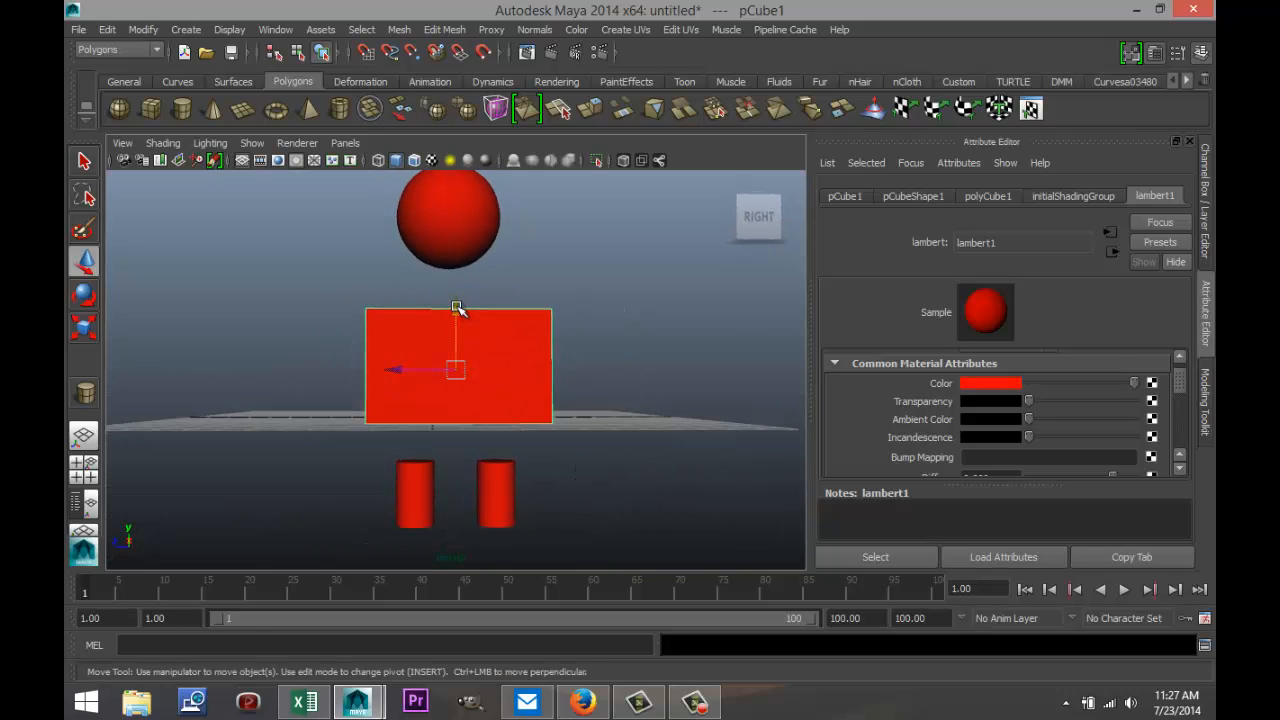
left_click_drag(456, 308, 456, 273)
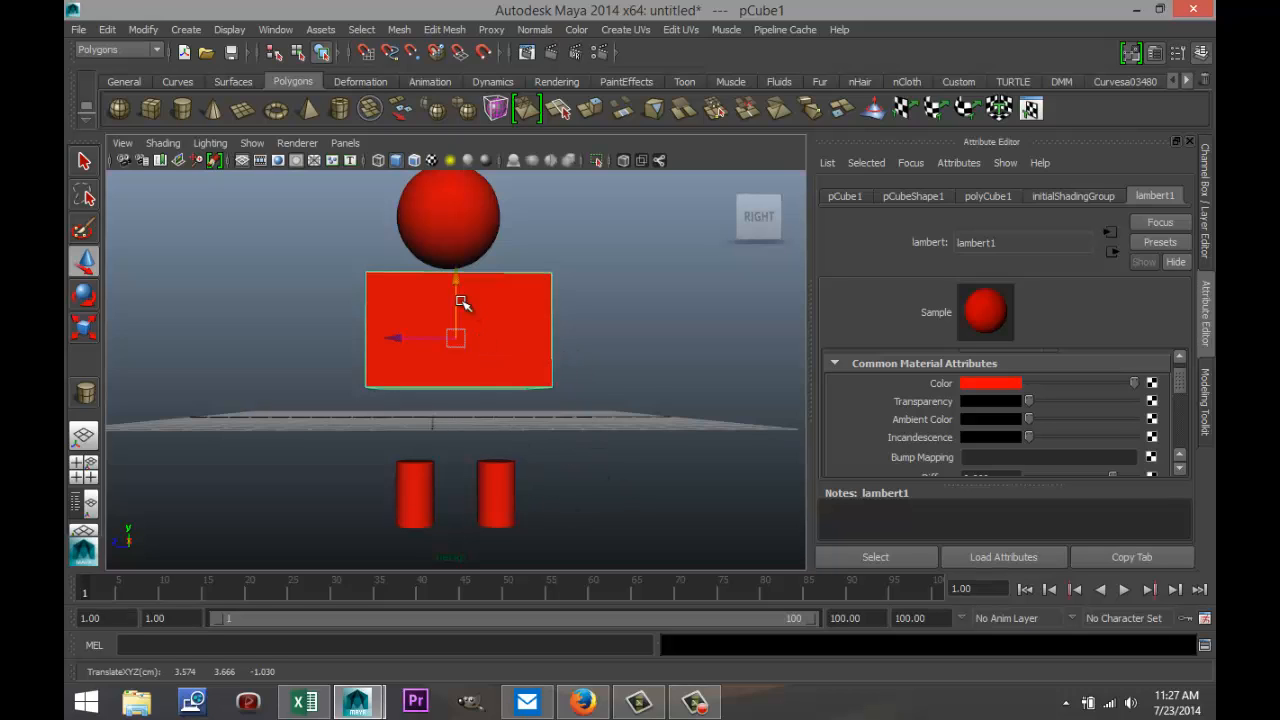
mouse_move(457, 282)
left_mouse_down()
mouse_move(460, 320)
mouse_move(478, 282)
left_mouse_up()
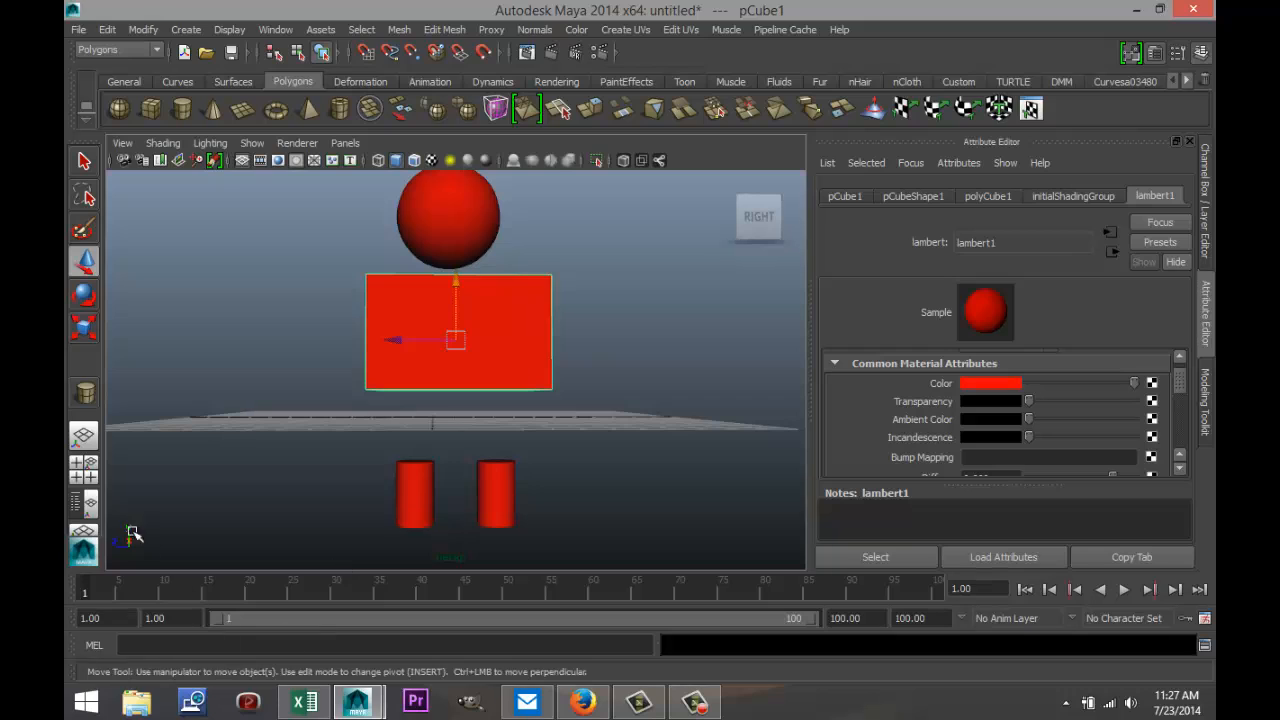
left_click(89, 480)
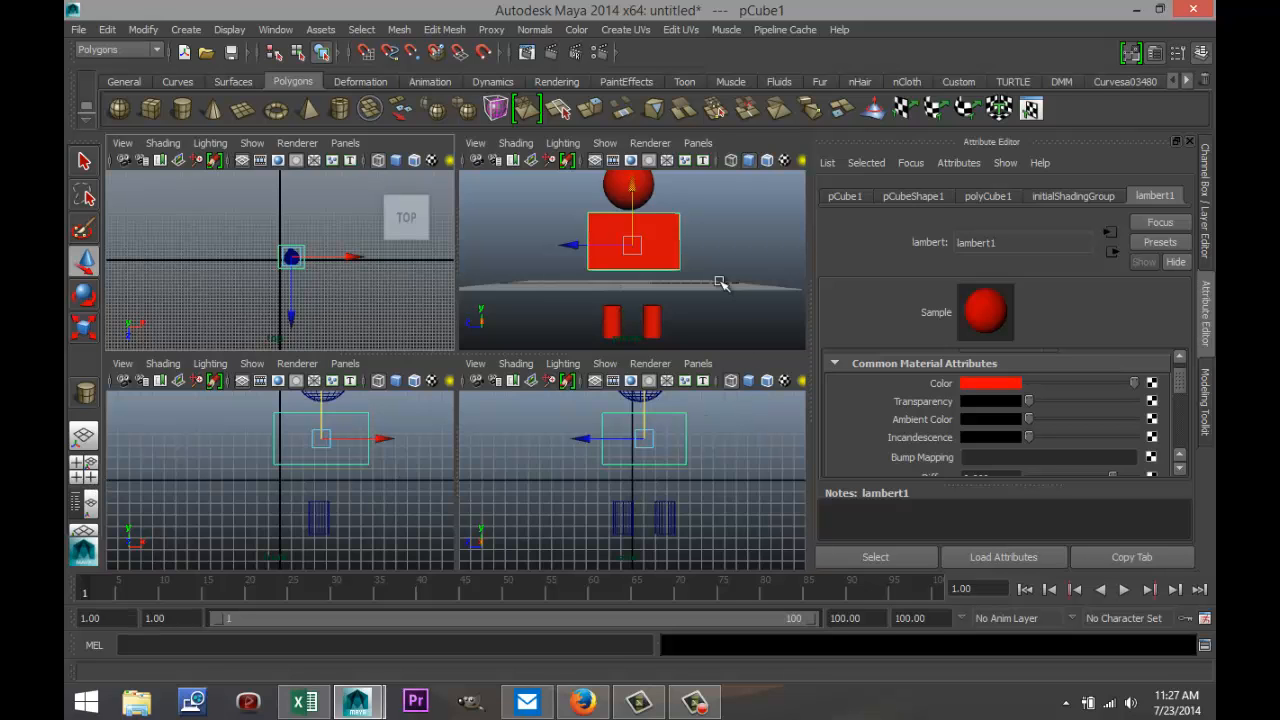
- Move the sphere along Z away from the cube and back over it, refining its Z position in the top view
left_click_drag(729, 266, 705, 281, "alt")
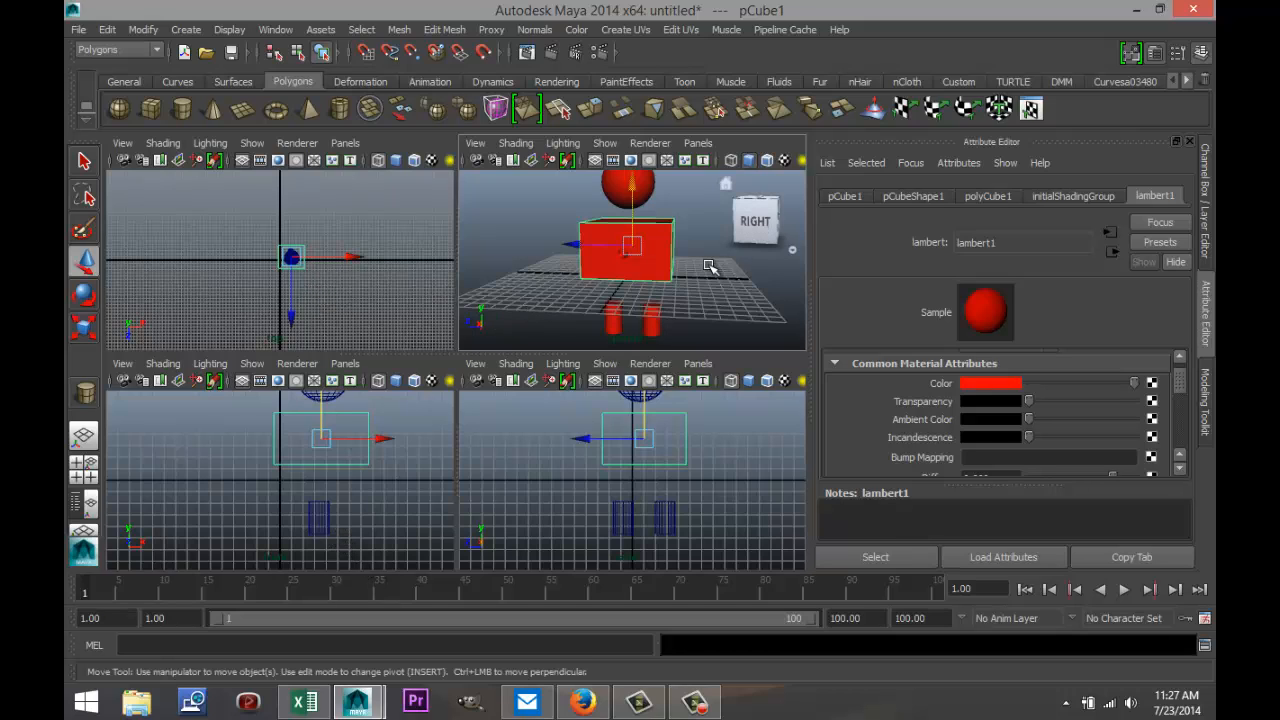
left_click_drag(708, 266, 726, 340, "alt")
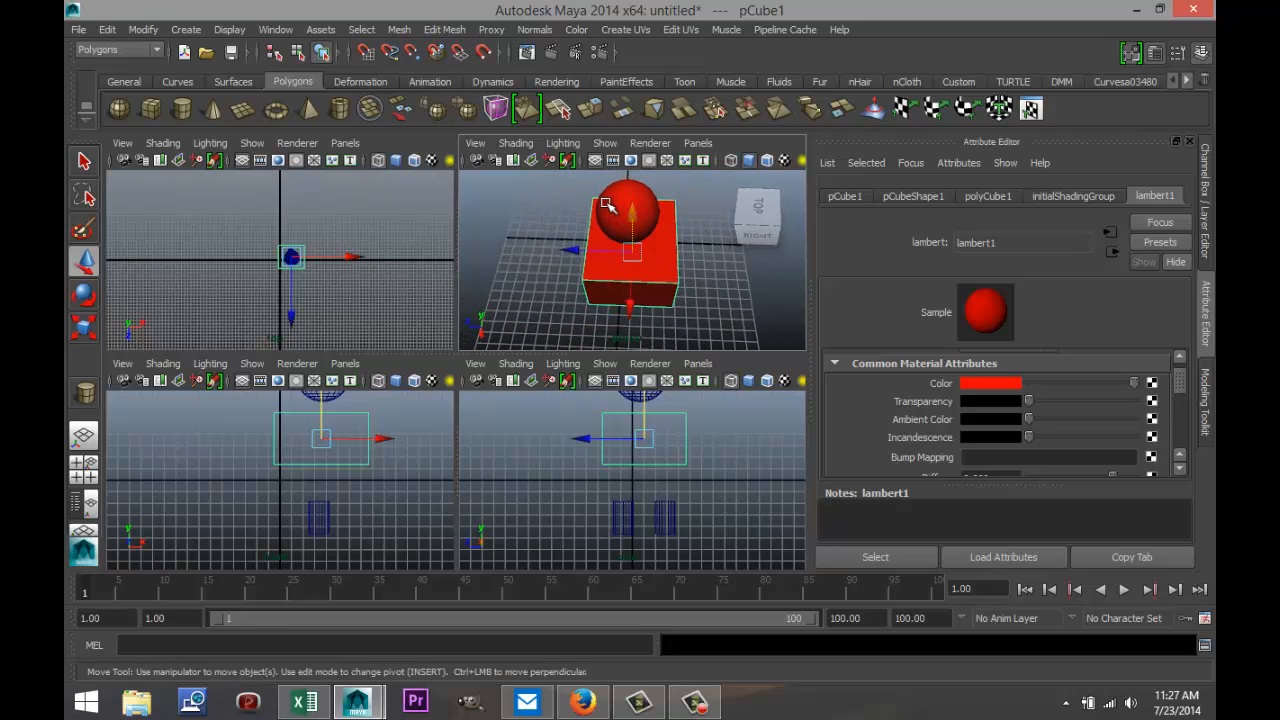
left_click(607, 205)
left_click_drag(567, 212, 490, 213)
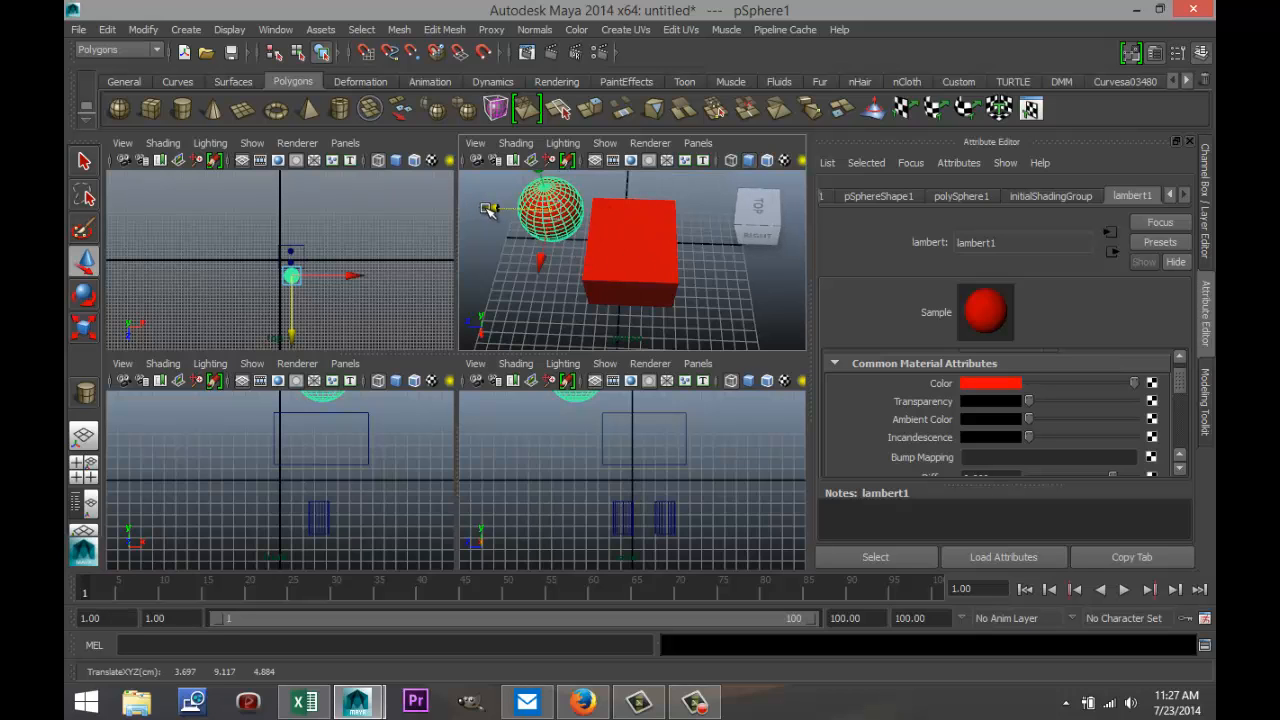
left_click_drag(489, 209, 525, 246)
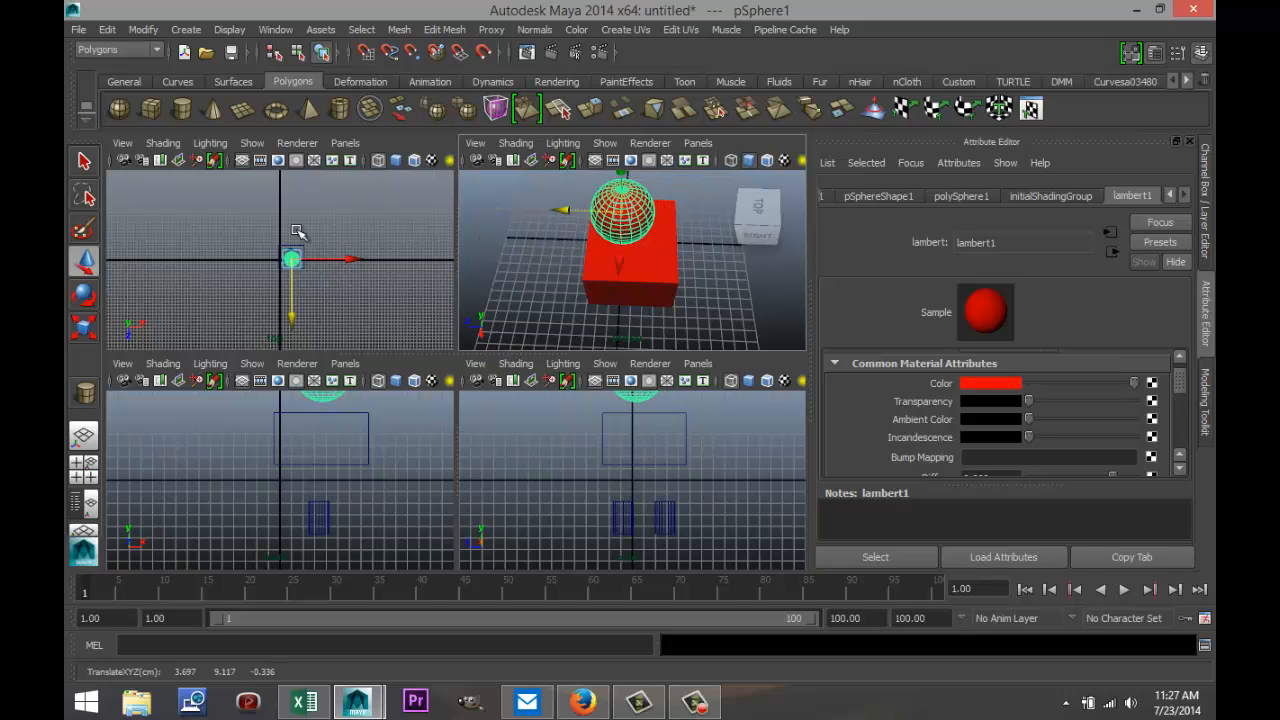
left_click_drag(291, 312, 288, 309)
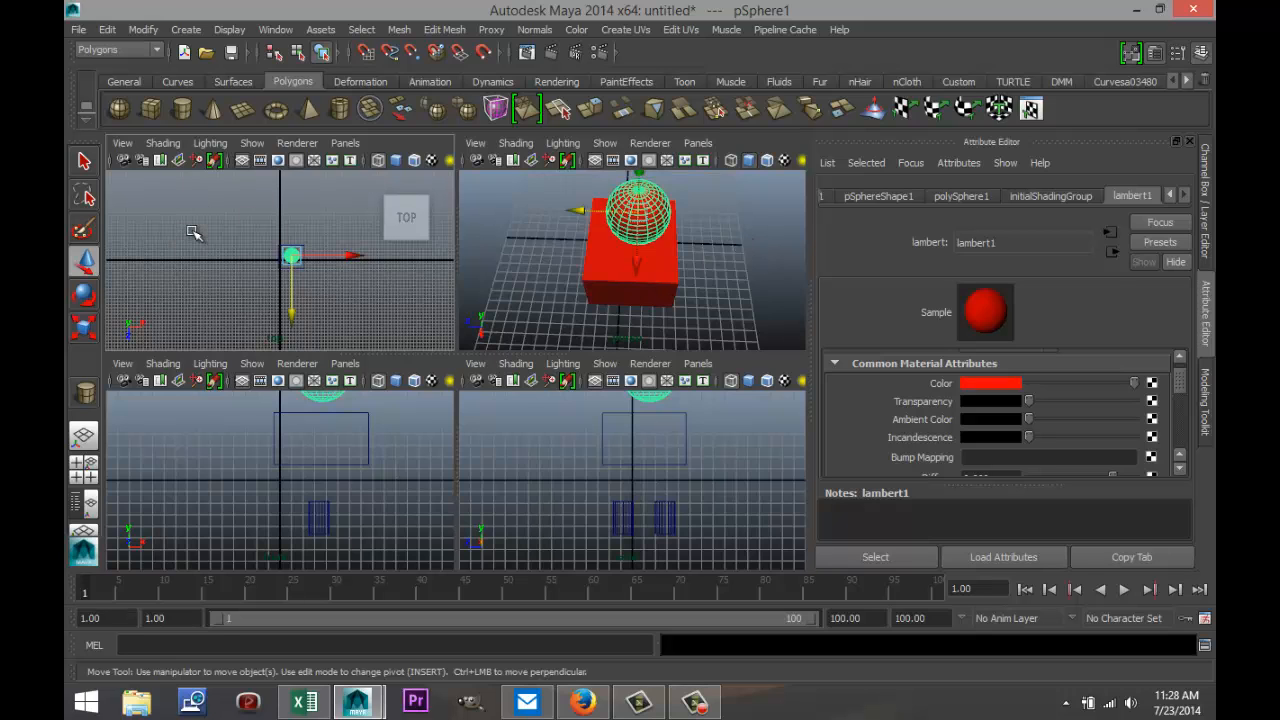
- Enlarge the top view to full size, return to the four-view layout, and enlarge the perspective view
key("space")
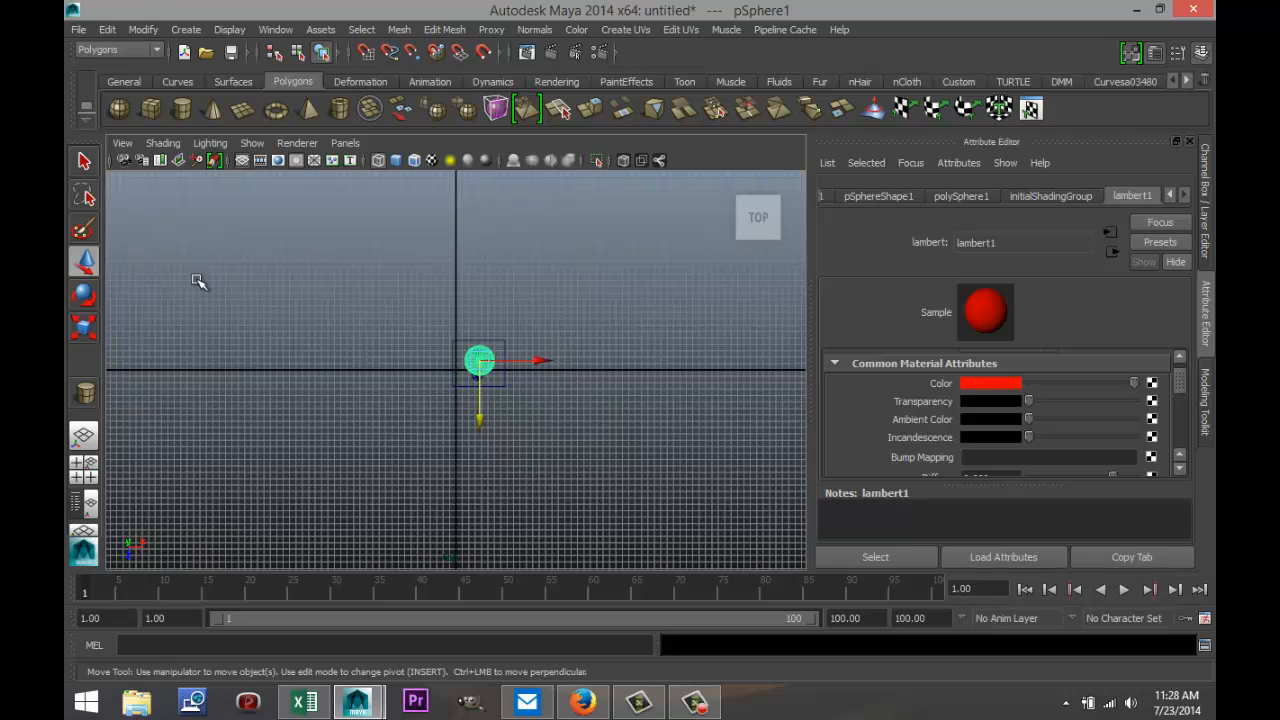
left_click(88, 479)
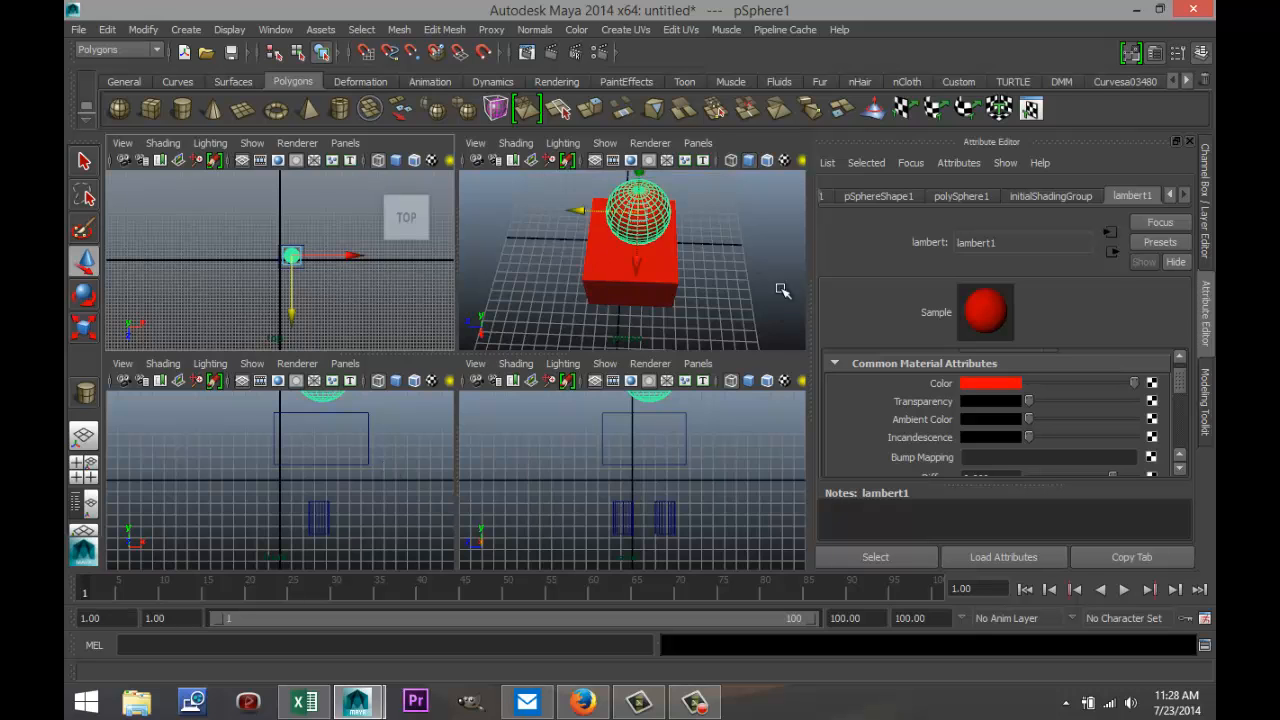
key("space")
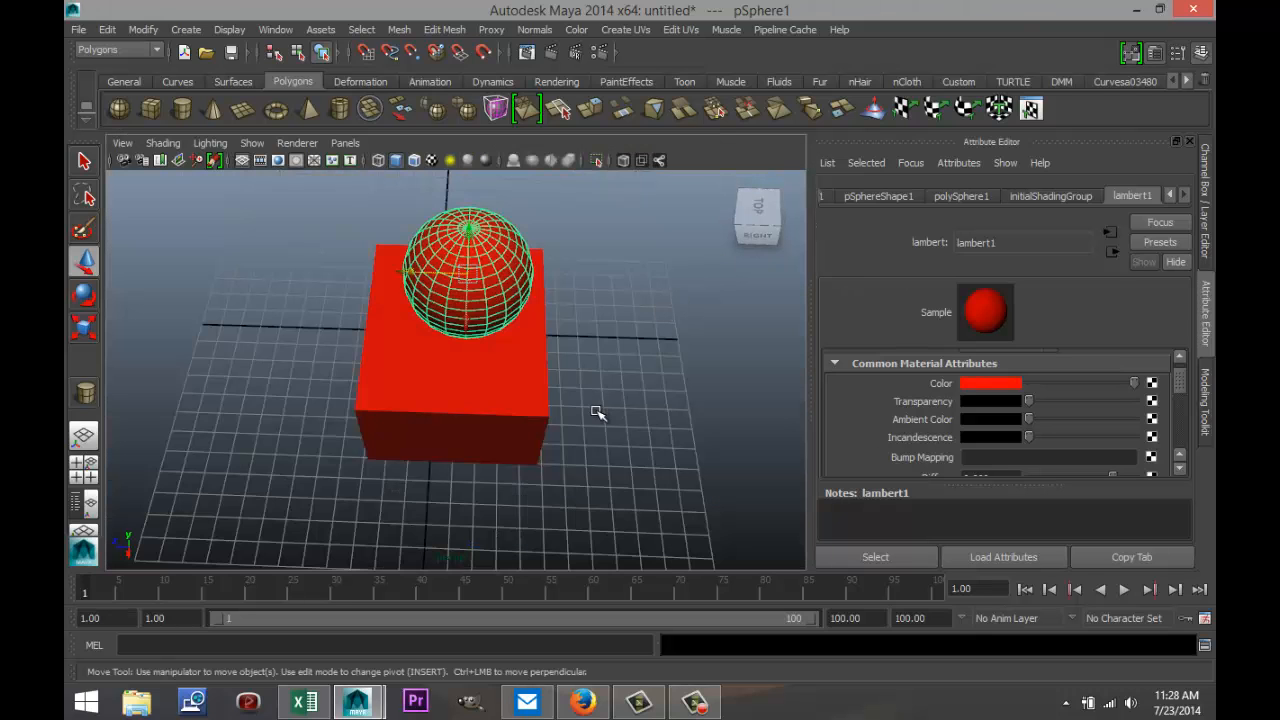
- Examine the sphere, cube and cylinders in the perspective view from several angles and distances by orbiting, panning and zooming
scroll(597, 412, "down", 5)
scroll(597, 412, "up", 4)
left_click_drag(601, 428, 654, 371, "alt")
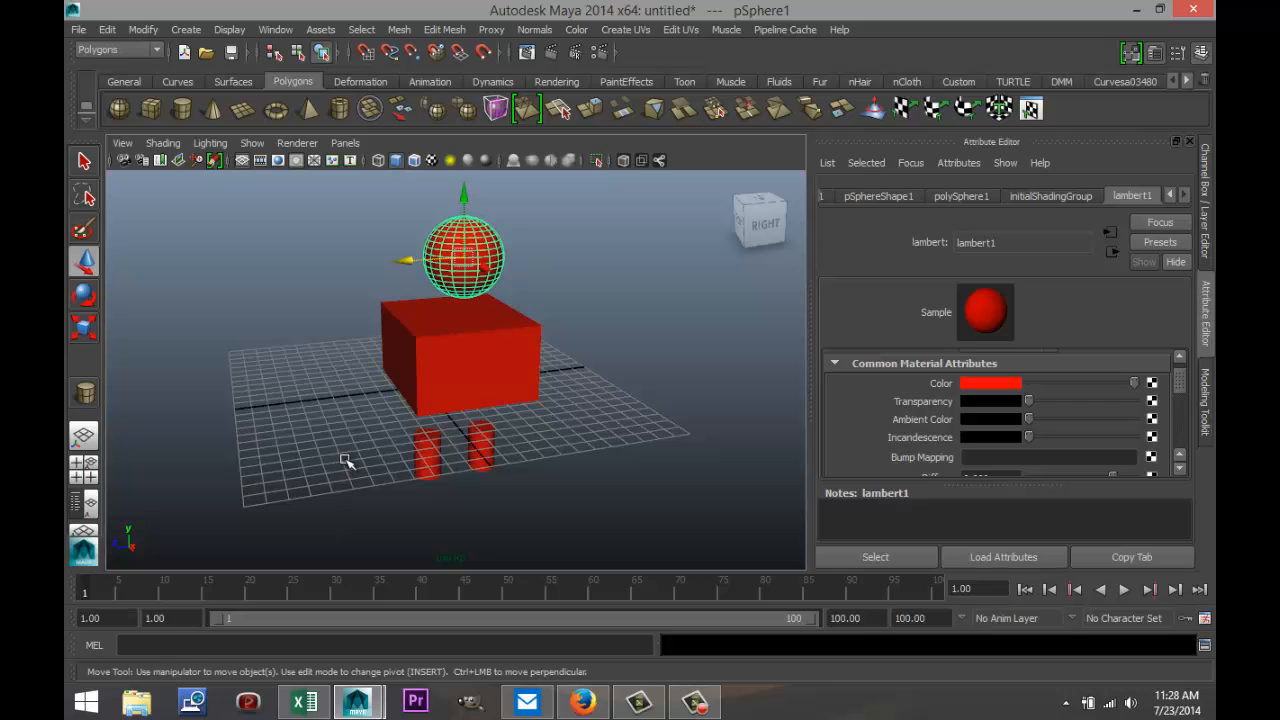
left_click_drag(306, 449, 305, 415, "alt")
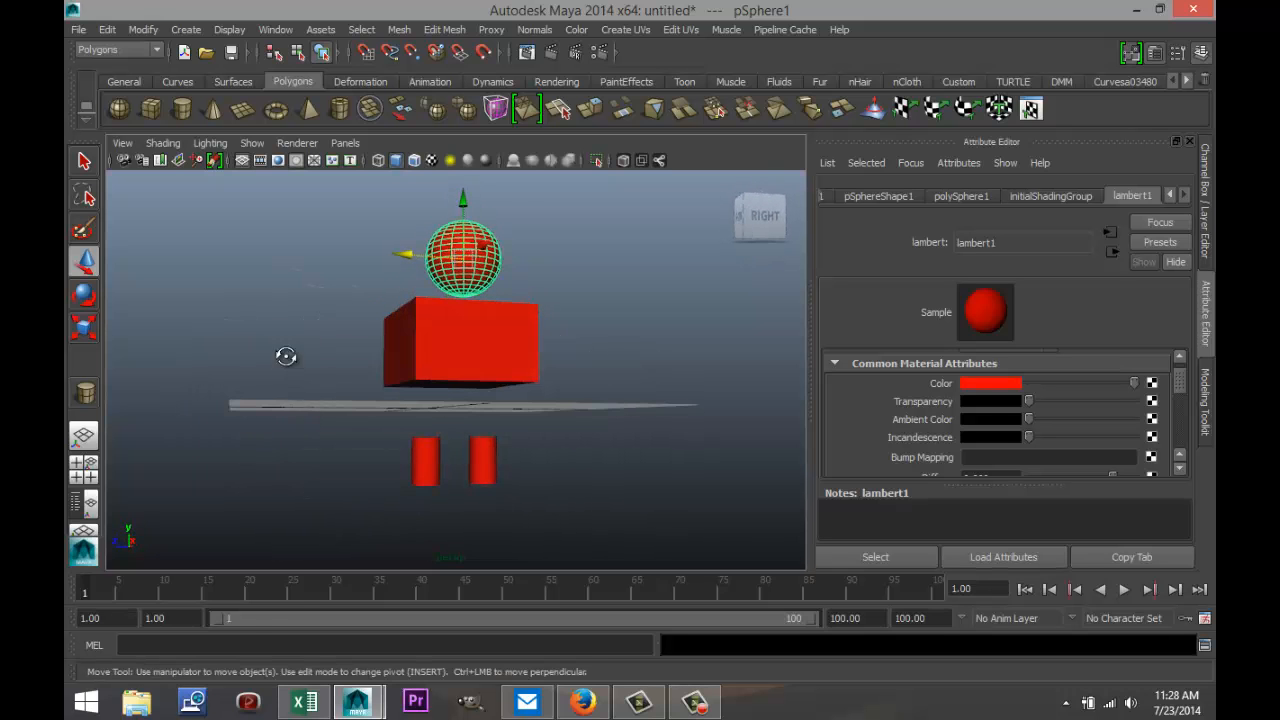
left_click_drag(286, 357, 229, 374, "alt")
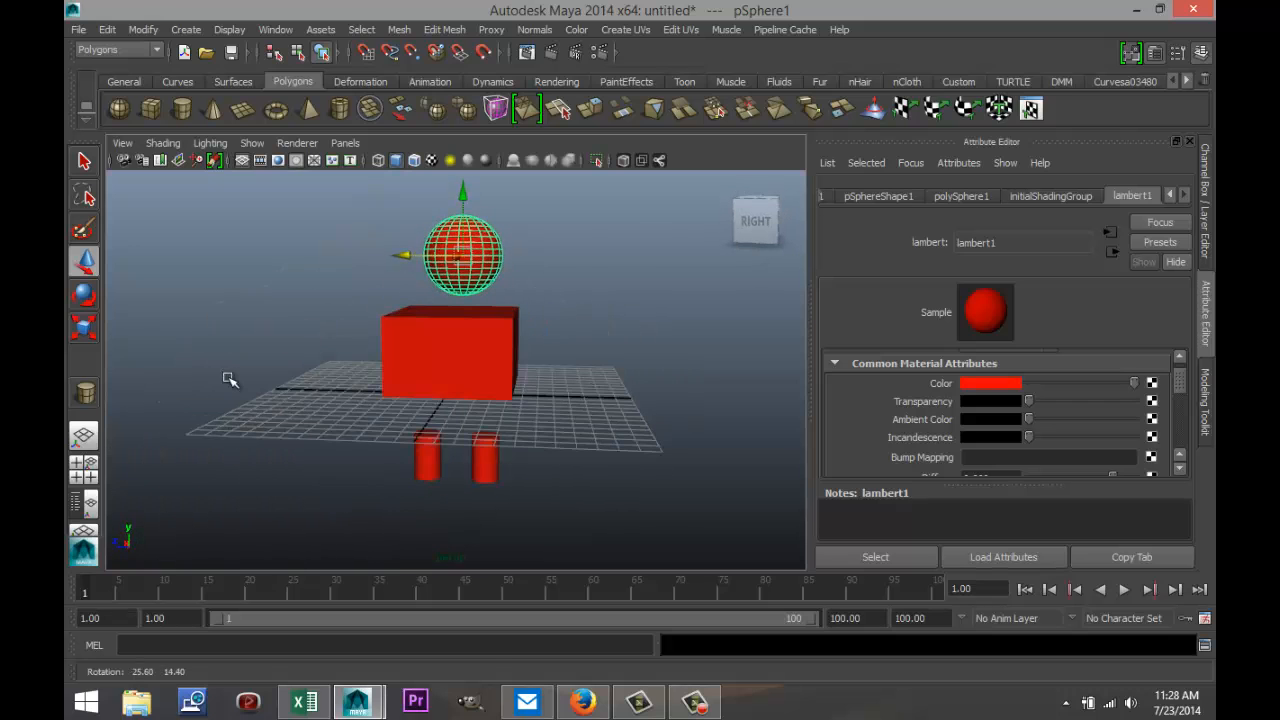
middle_click_drag(597, 426, 652, 429, "alt")
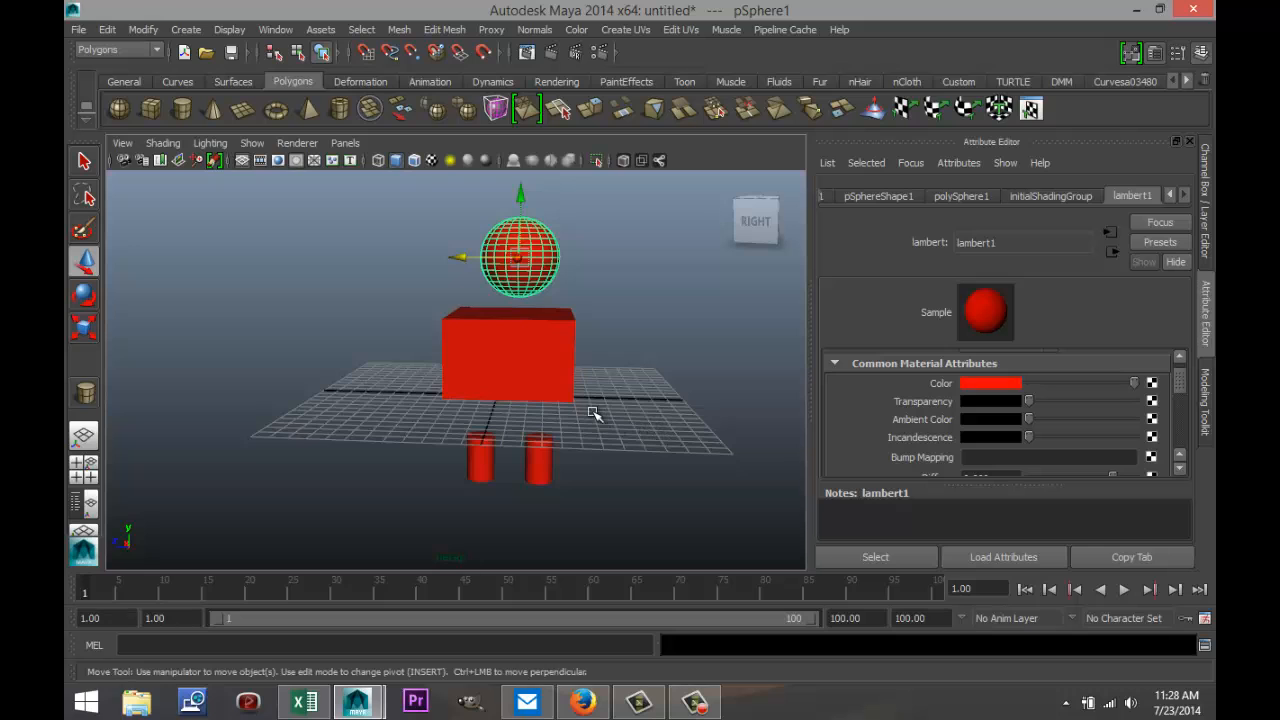
scroll(594, 422, "down", 5)
scroll(597, 429, "up", 5)
scroll(597, 429, "down", 5)
scroll(580, 440, "up", 5)
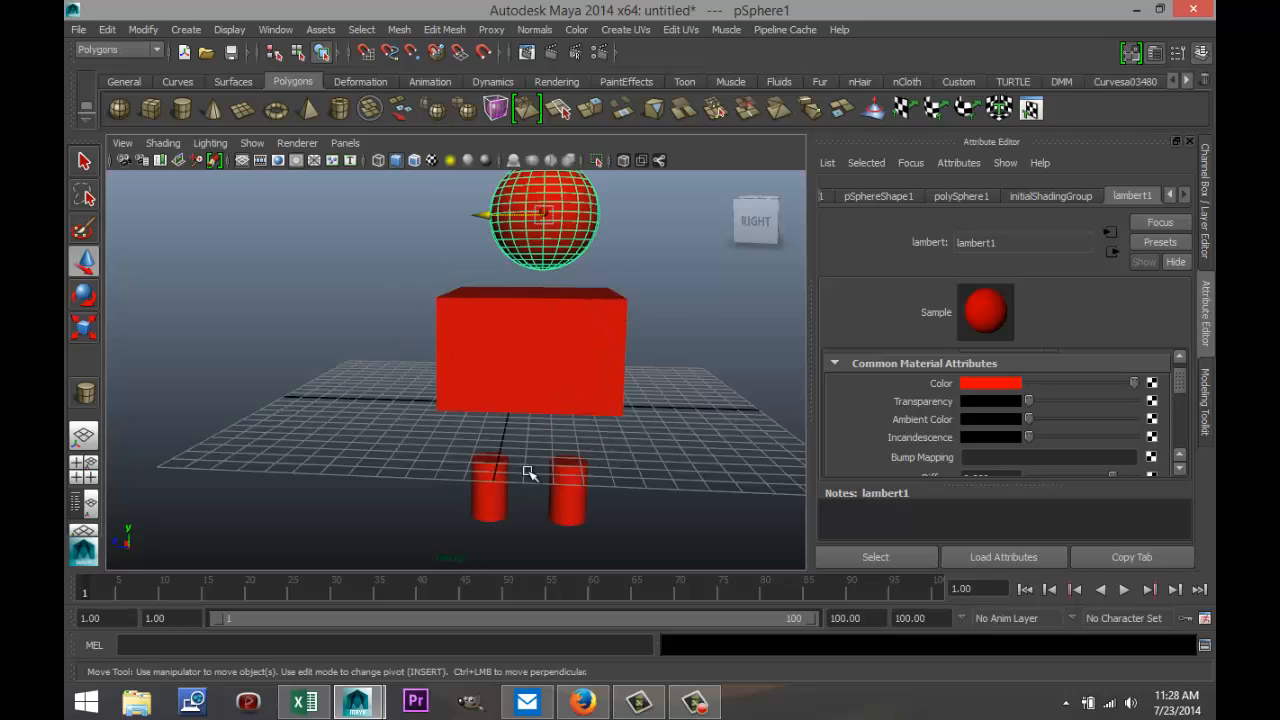
- Alternate between the four-view layout and the full-size top and perspective views, finishing in the four-view layout
left_click(84, 470)
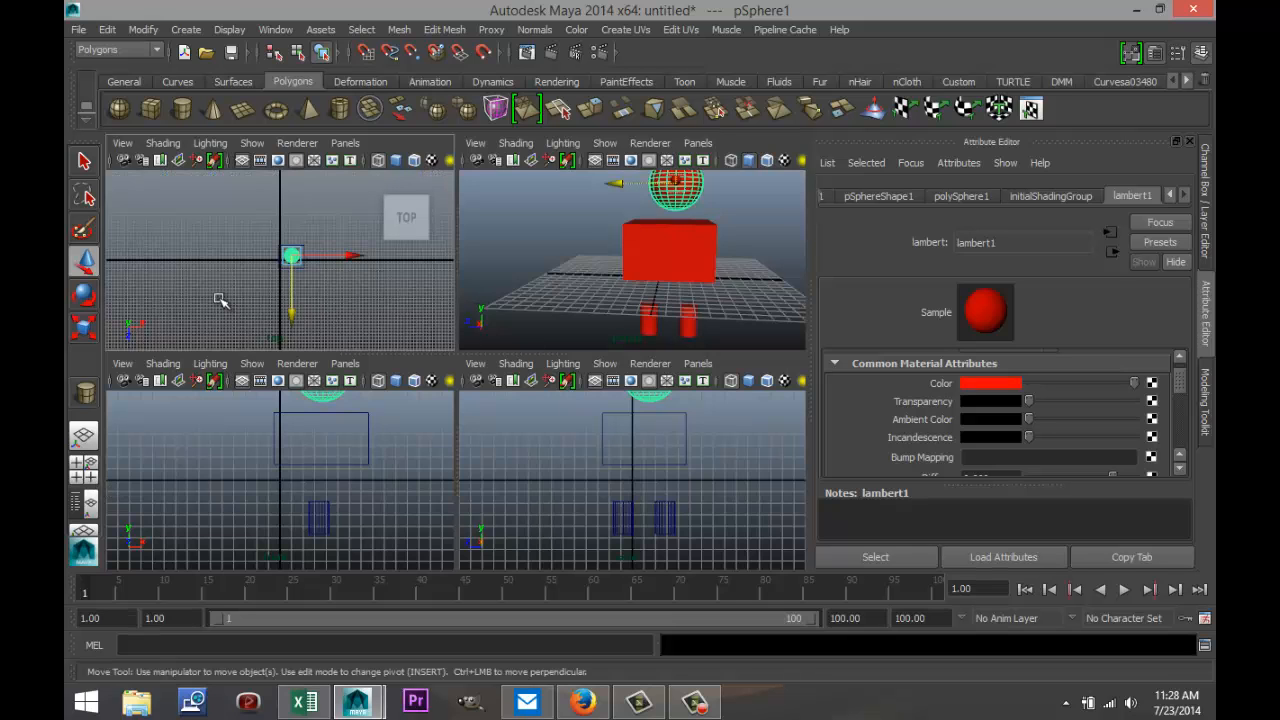
key("space")
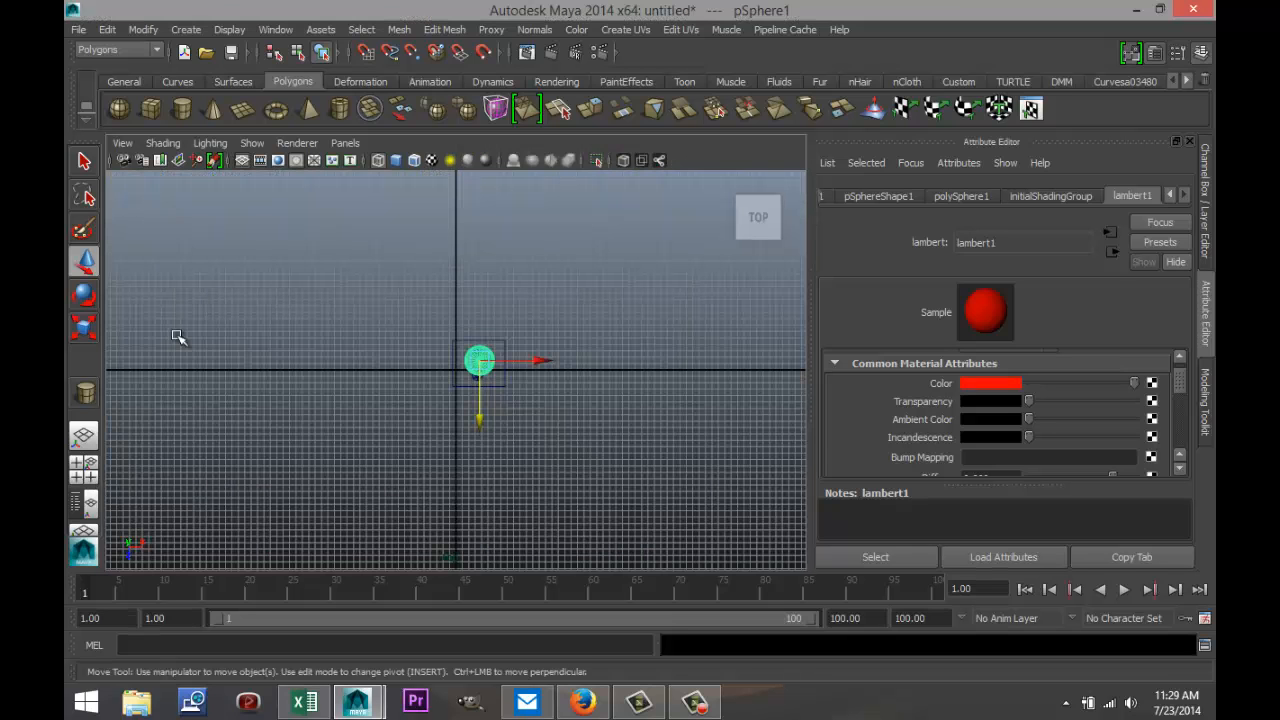
left_click(84, 470)
key("space")
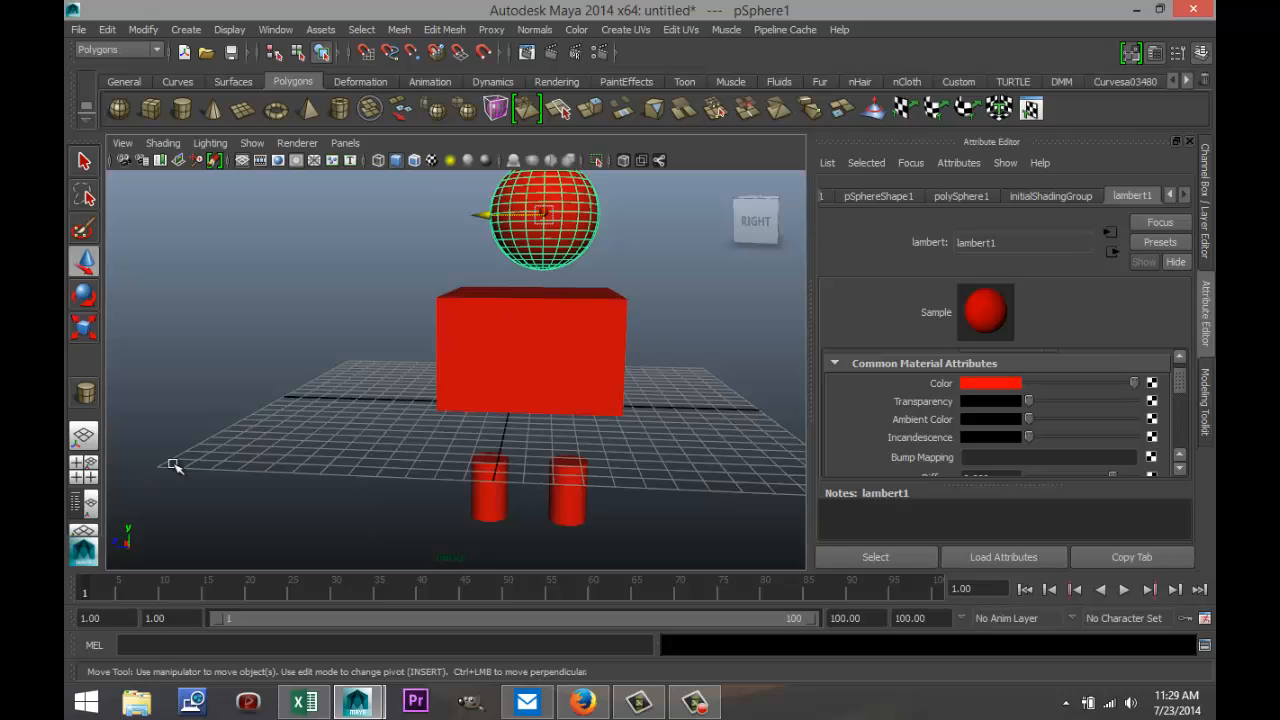
left_click(83, 476)
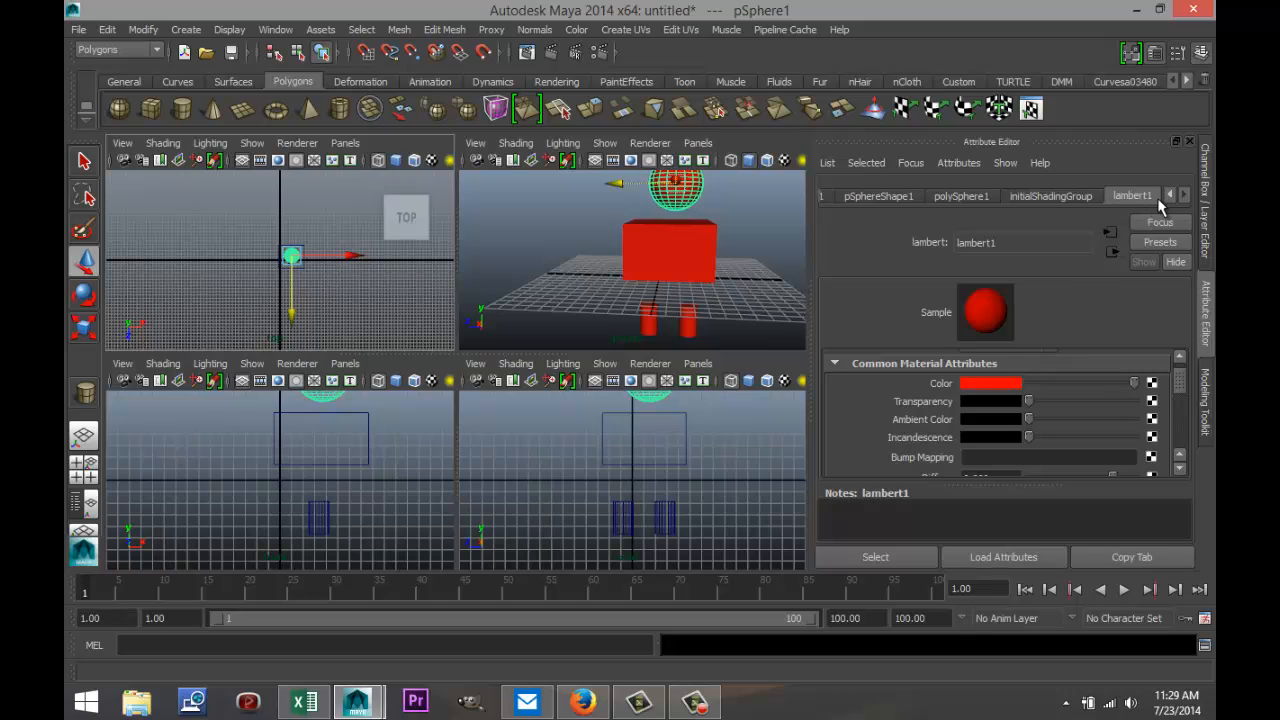
- Zoom the side view out to show the whole figure, and toggle the perspective view between wireframe and shaded display
scroll(460, 411, "down", 4)
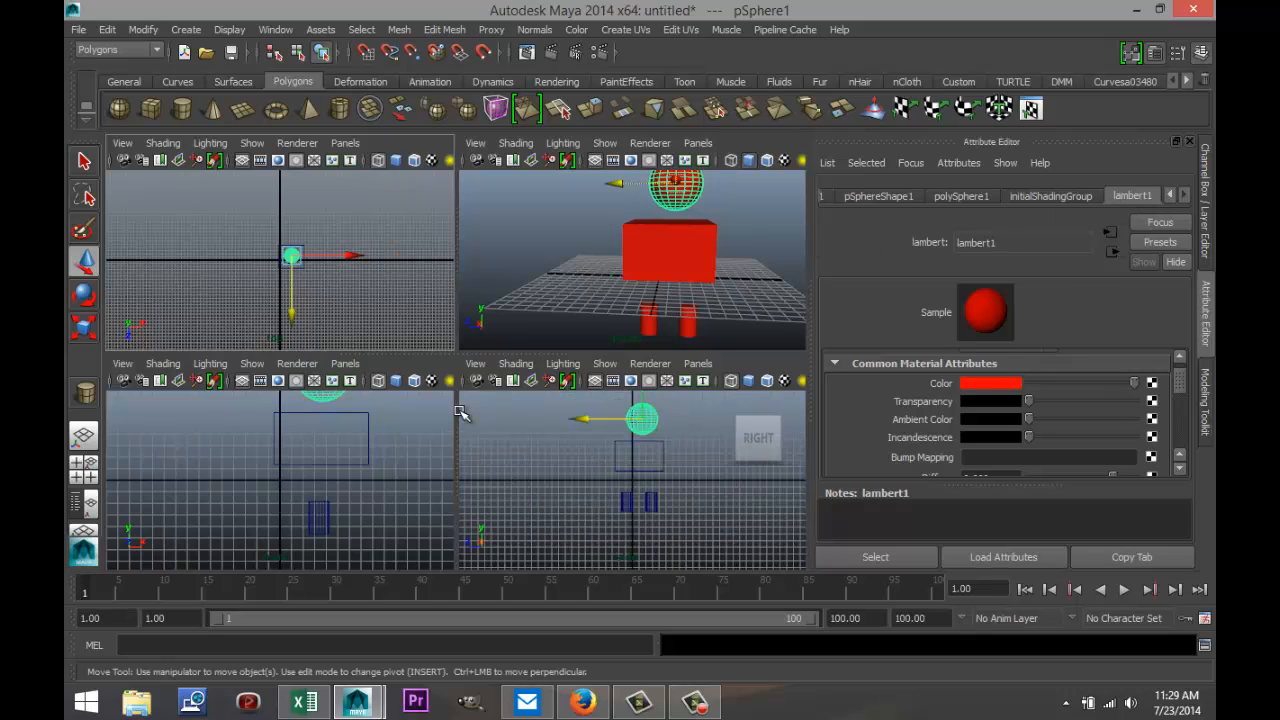
scroll(463, 415, "up", 2)
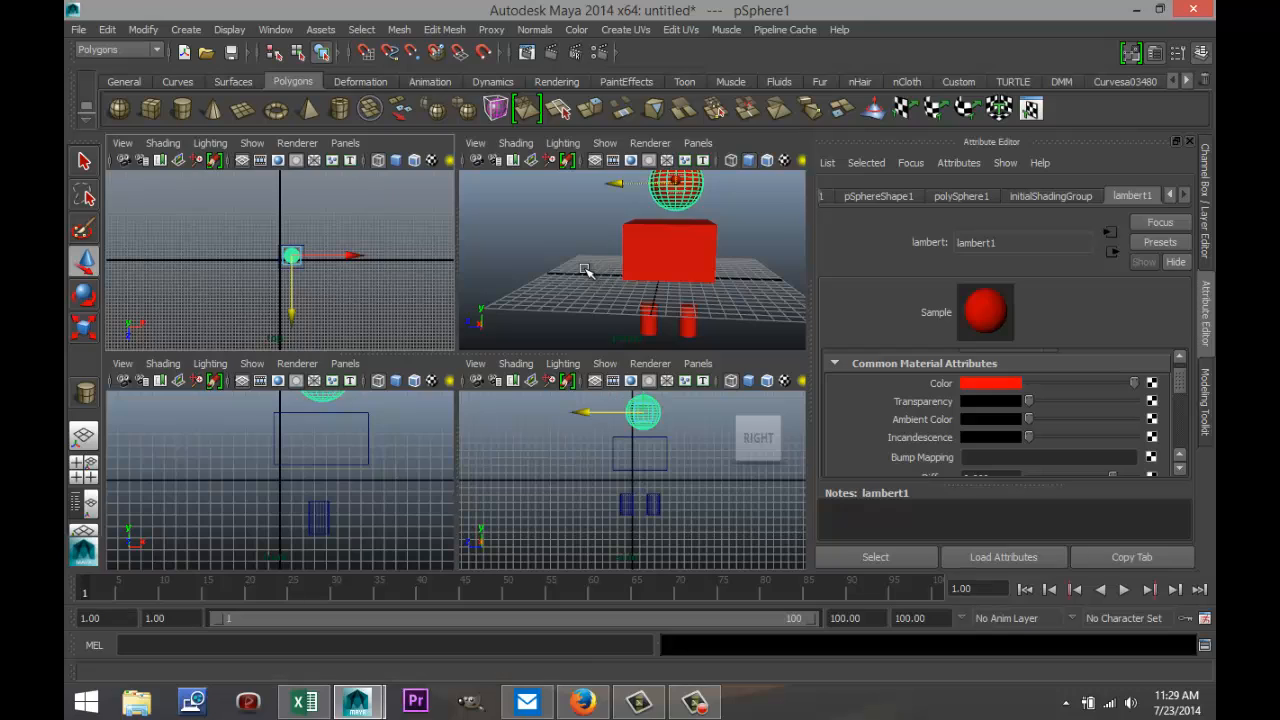
key("4")
key("5")
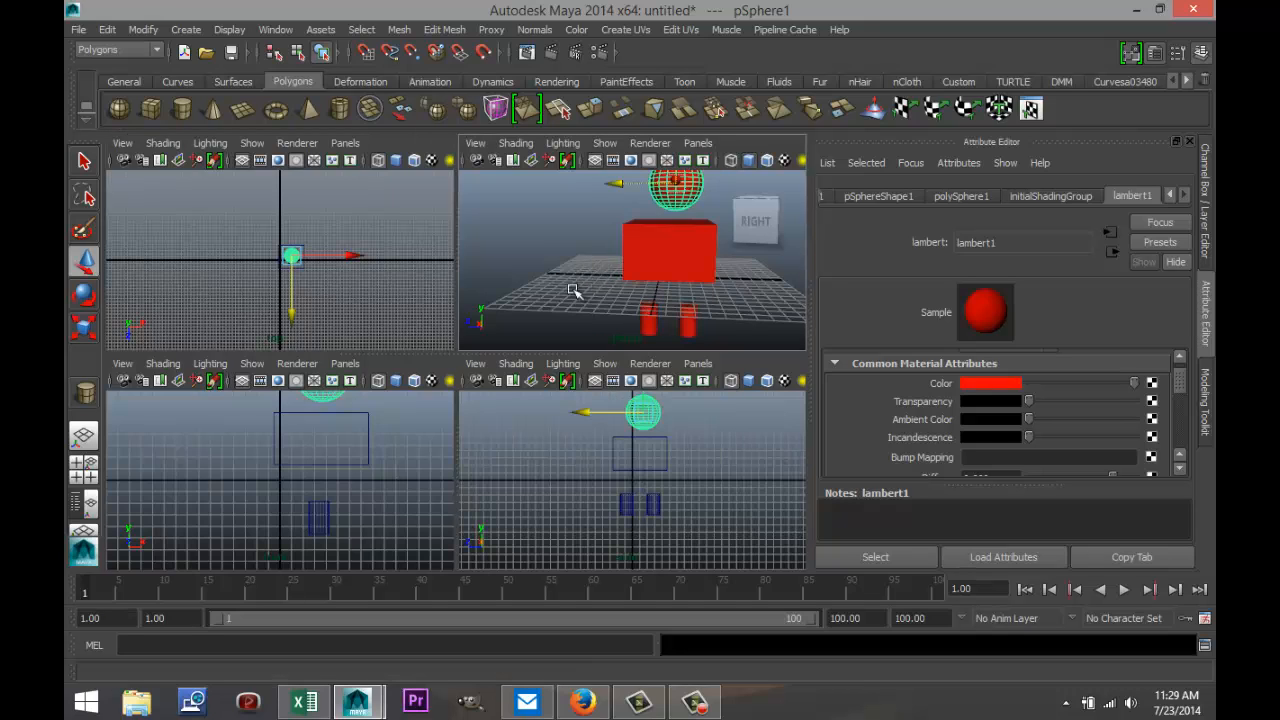